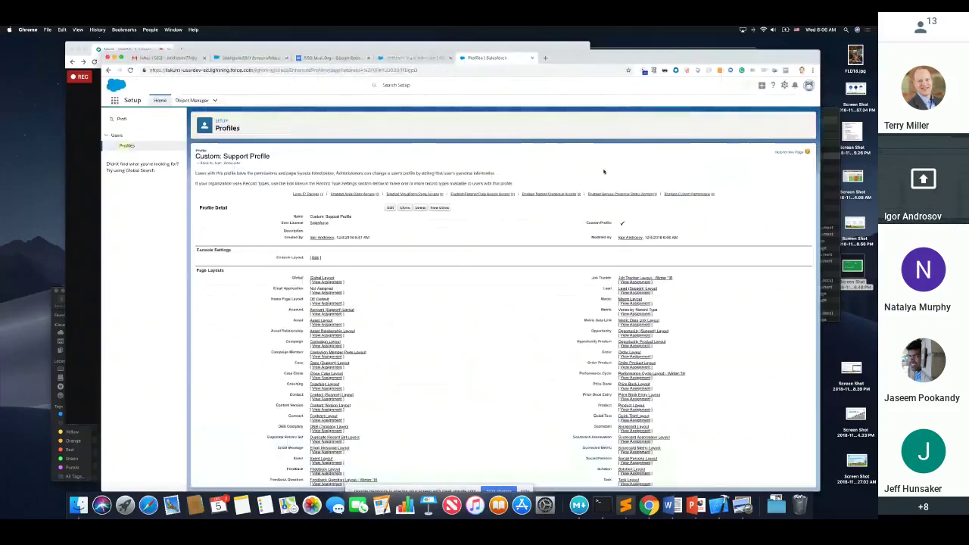
Reposition the browser window and enlarge the Custom: Support Profile page for easier reading
drag(606, 48, 581, 49)
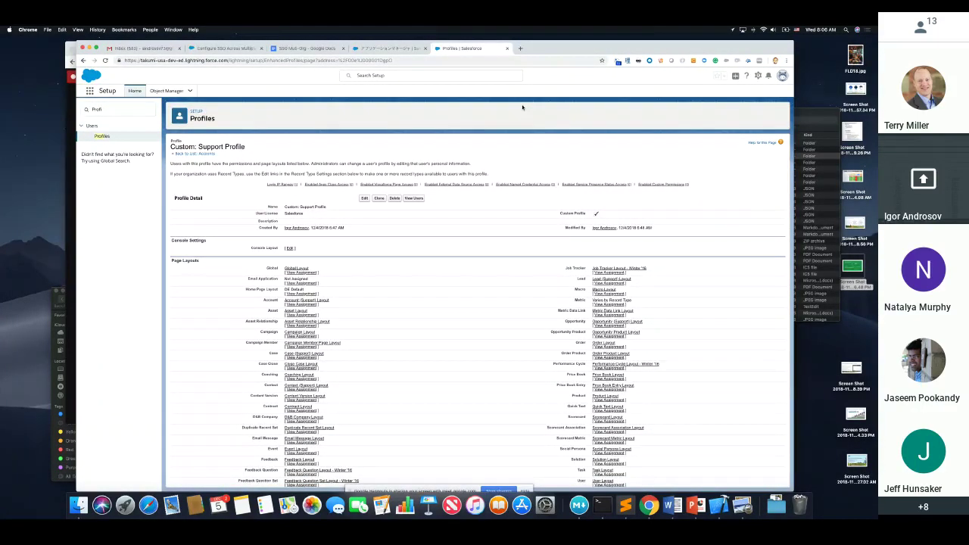
key(super+equal)
key(super+equal)
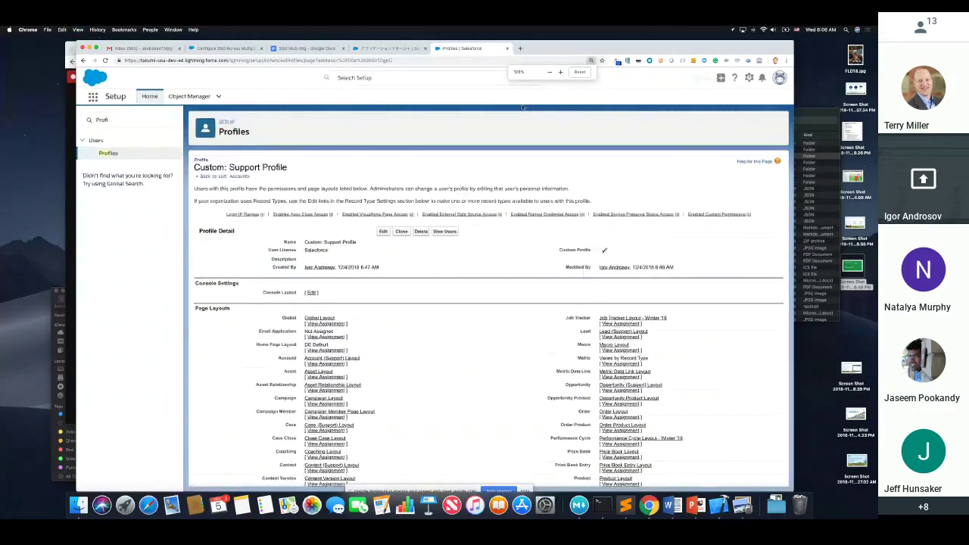
key(super+equal)
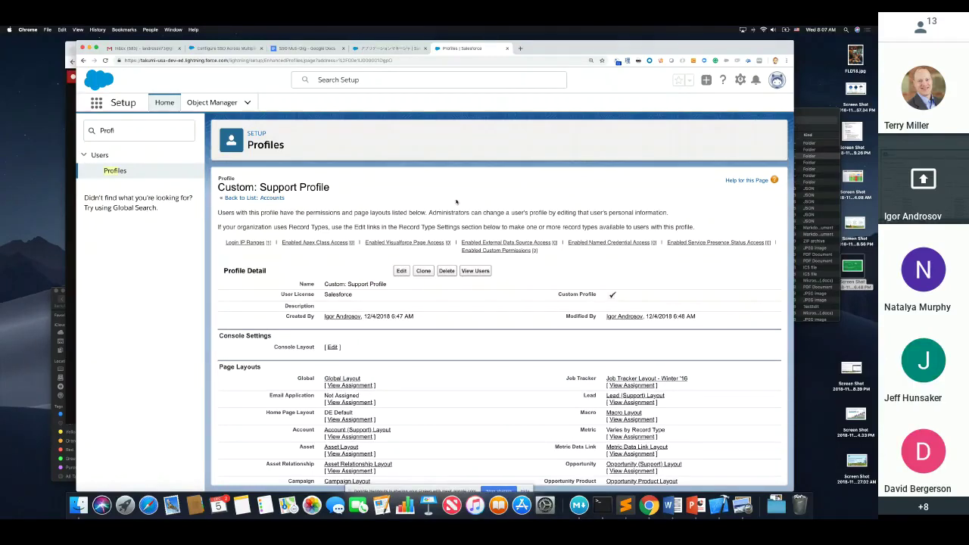
drag(579, 47, 557, 43)
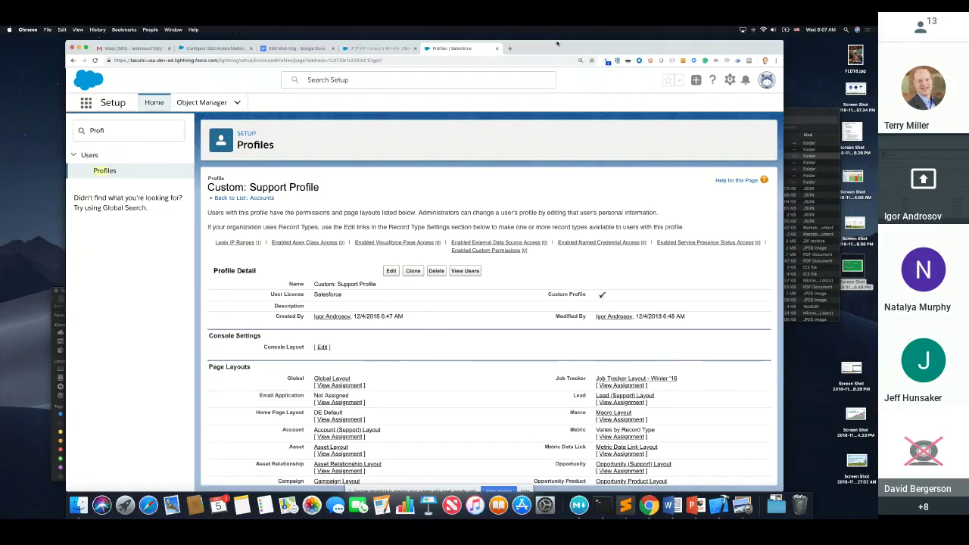
Look over the Custom: Support Profile details and clear the Quick Find filter in Setup
scroll(527, 257, down, 3)
scroll(528, 257, down, 1)
scroll(530, 253, up, 1)
click(111, 133)
key(BackSpace)
key(BackSpace)
key(BackSpace)
key(BackSpace)
key(BackSpace)
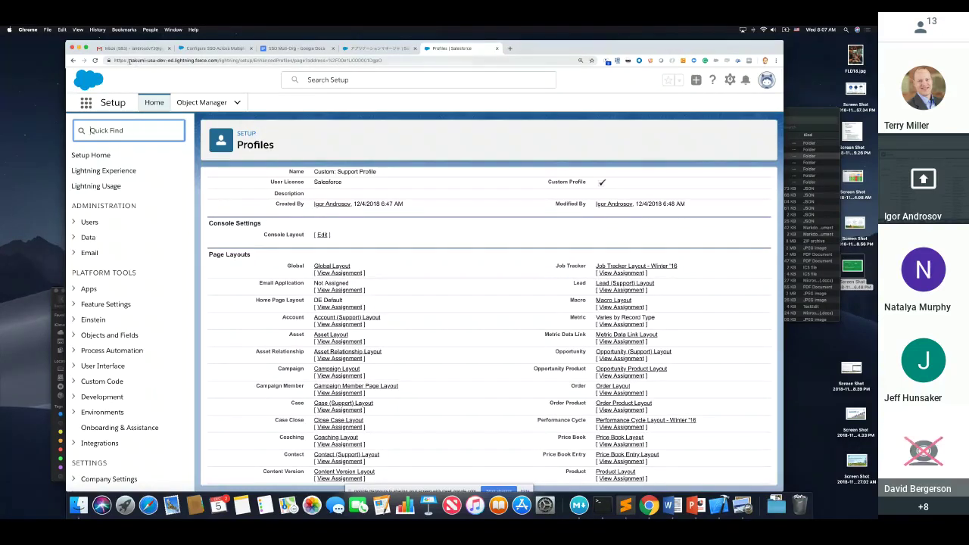
Highlight the takumi-usa part of the page address to point out which org is open
drag(129, 60, 157, 60)
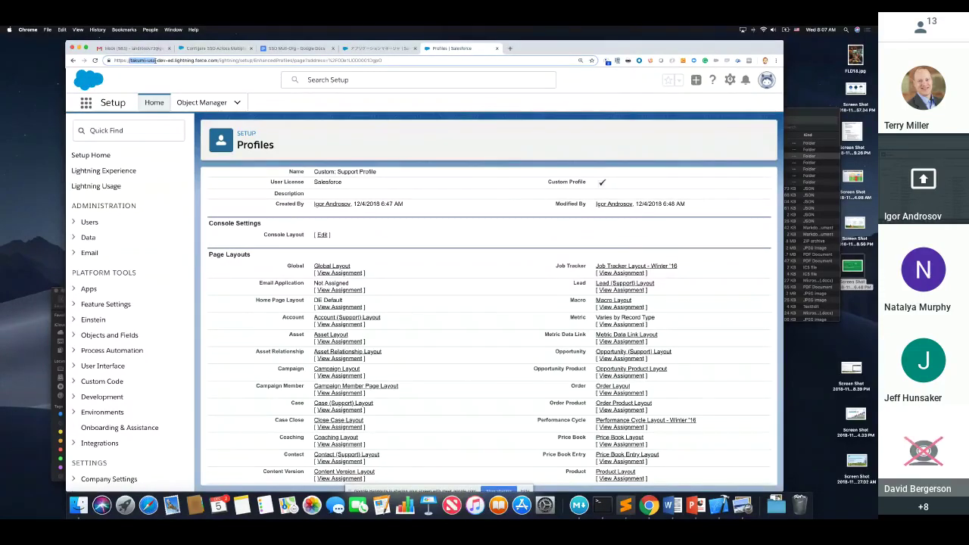
click(201, 74)
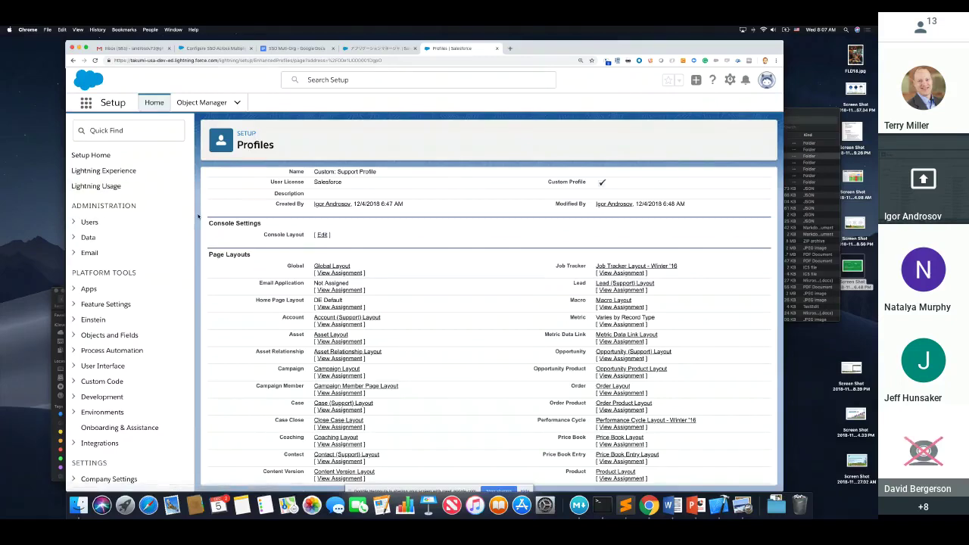
scroll(129, 227, down, 2)
scroll(129, 190, up, 2)
Find Identity Provider in Setup by searching for "Ide", open its settings, and highlight the issuer URL
click(132, 133)
text(l)
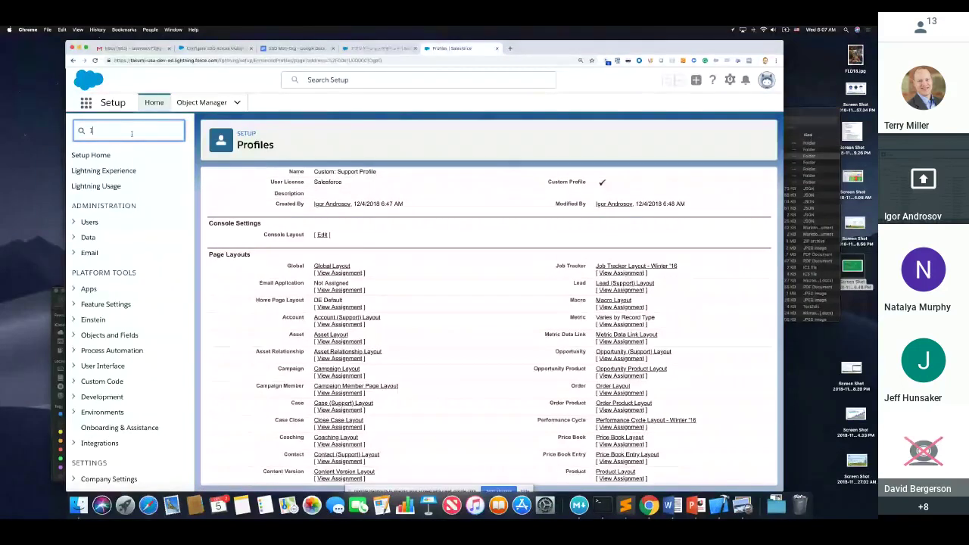
text(de)
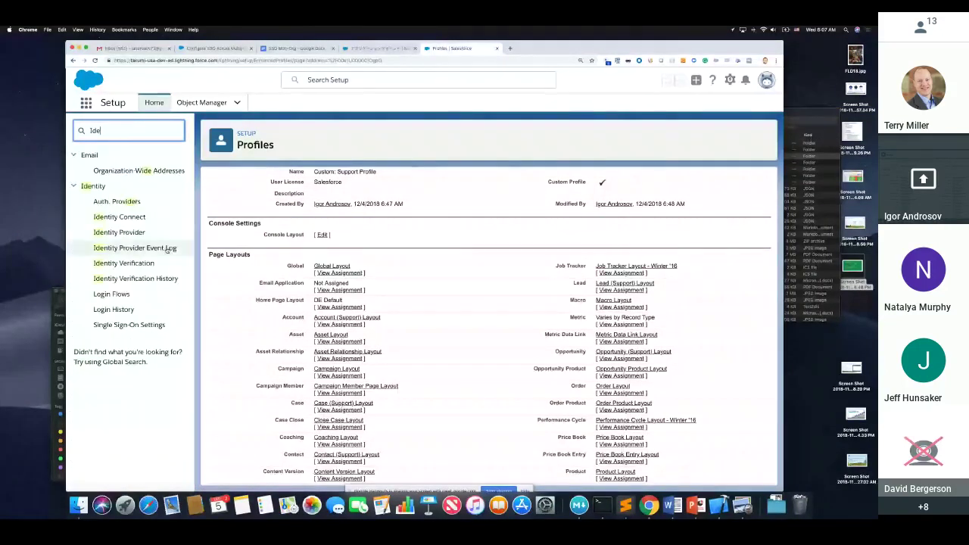
click(118, 233)
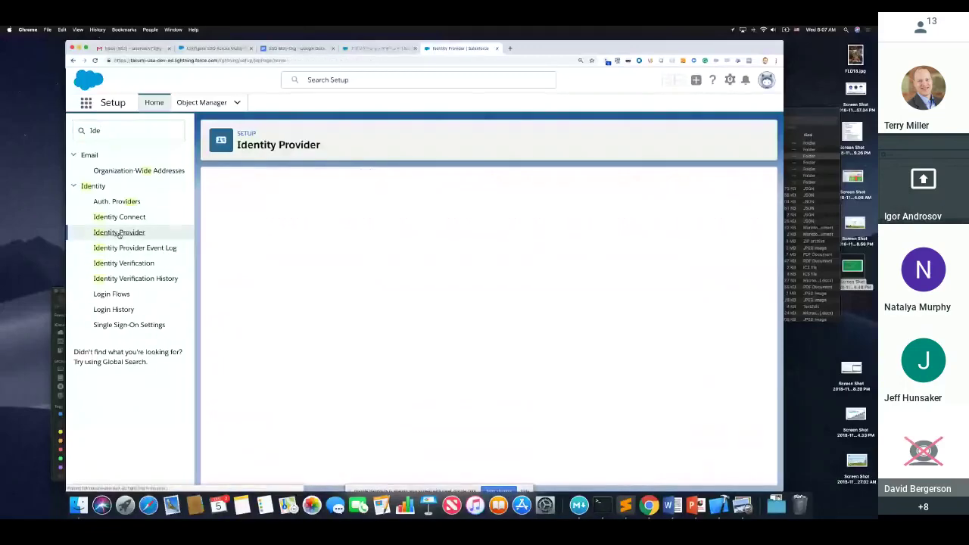
click(119, 233)
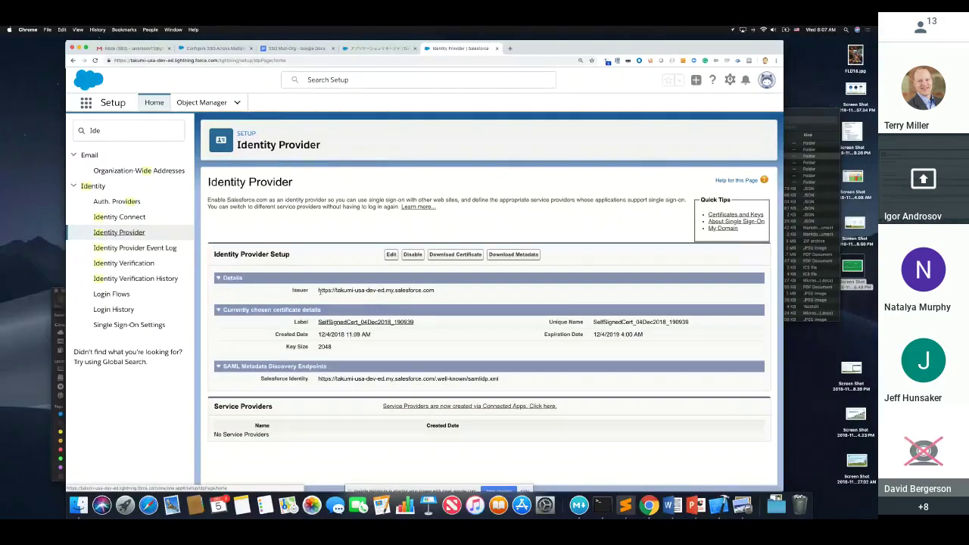
drag(318, 291, 423, 302)
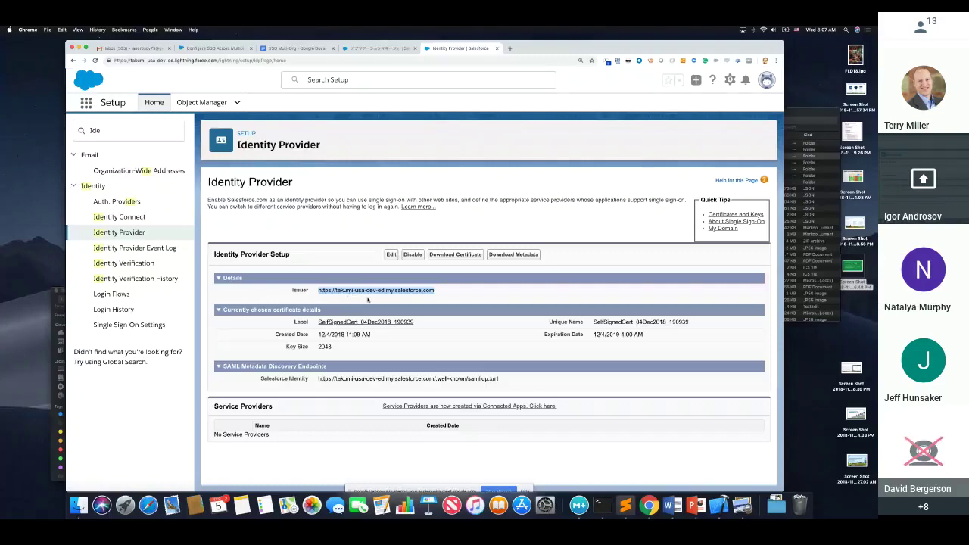
In the Takumi Japan org, open the Single Sign-On settings under identity setup and view the TakumiJapan SAML configuration
click(369, 48)
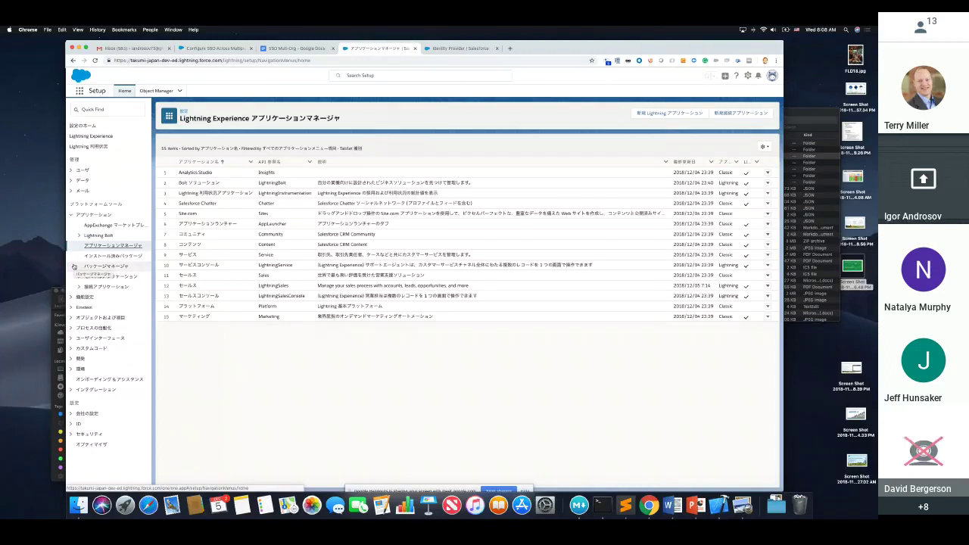
click(72, 216)
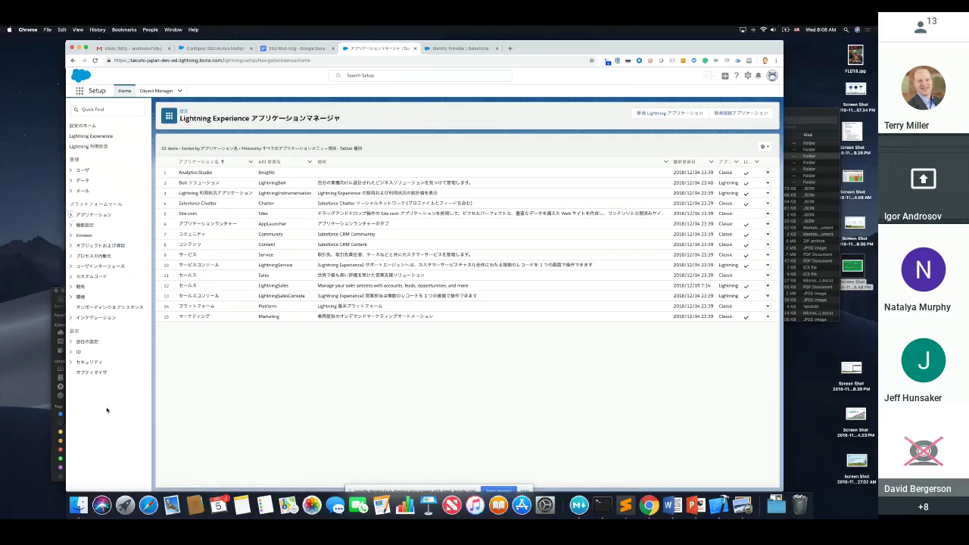
click(70, 352)
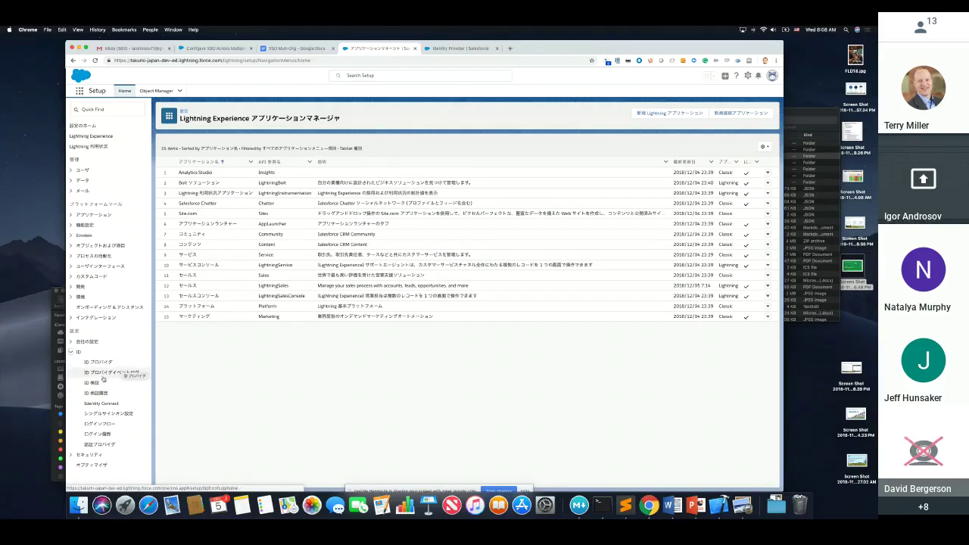
click(125, 414)
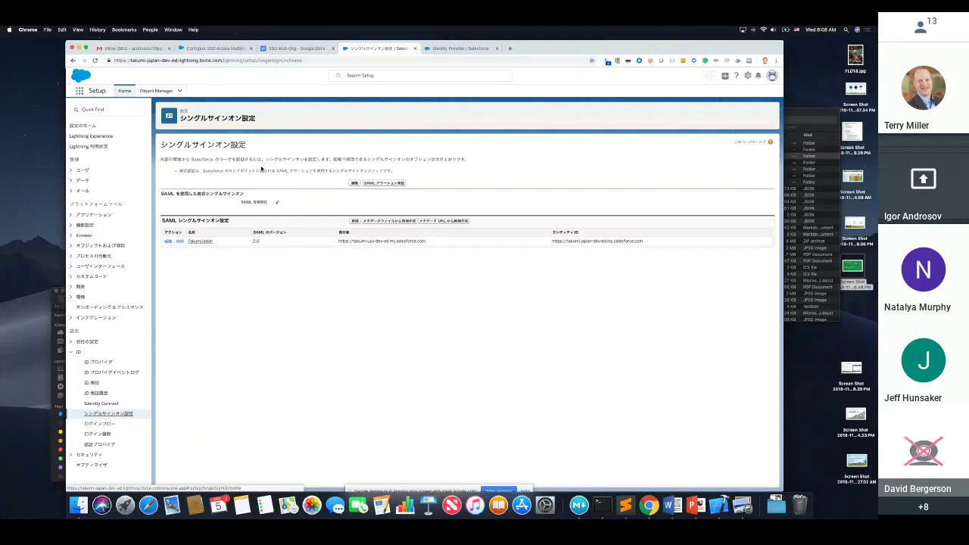
click(201, 242)
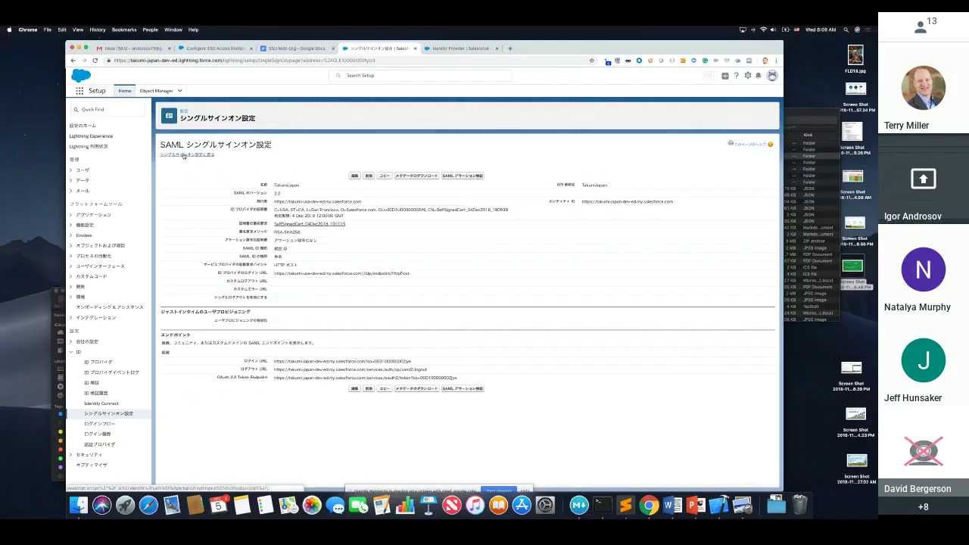
Compare the takumi-japan and takumi-usa org addresses, and highlight the login URL among the Japan org's SAML endpoints
drag(131, 61, 159, 61)
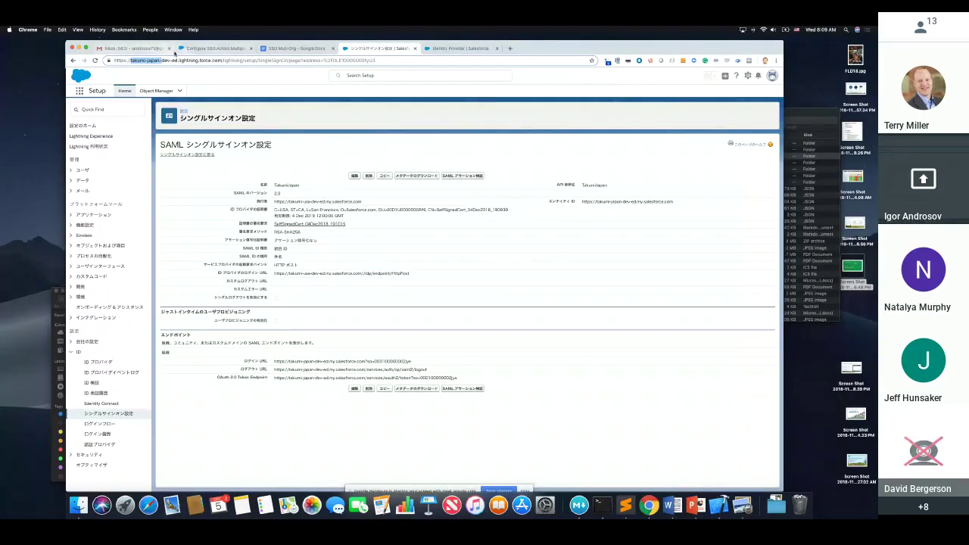
key(ctrl+Tab)
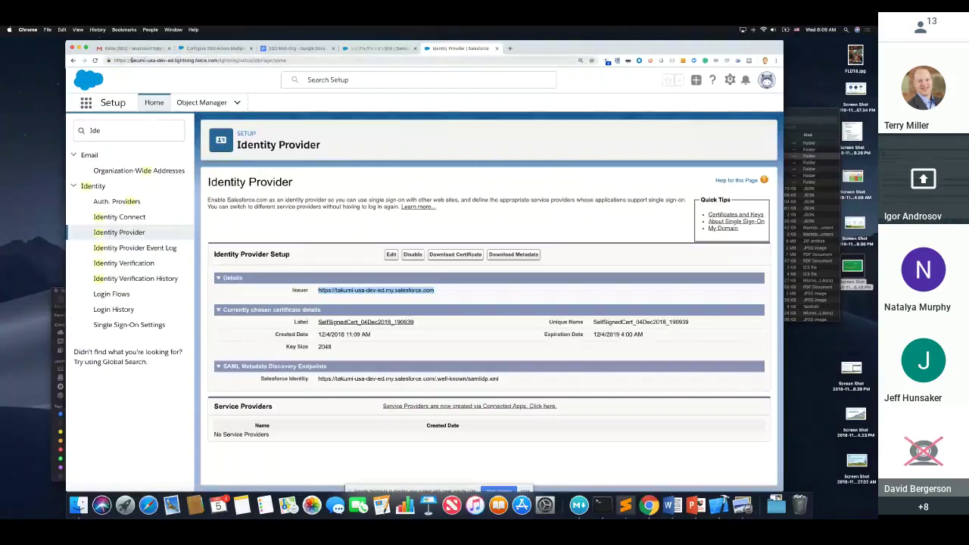
drag(131, 60, 155, 61)
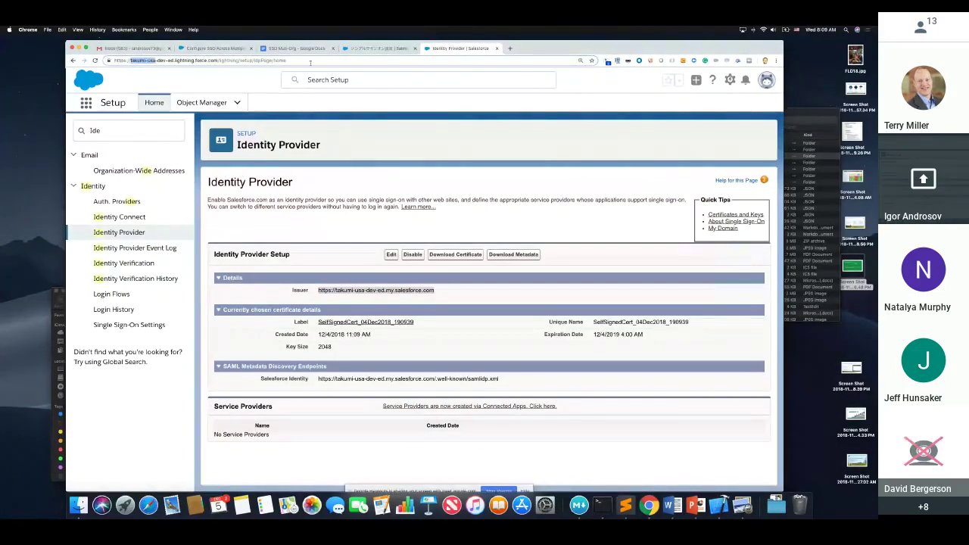
key(ctrl+shift+Tab)
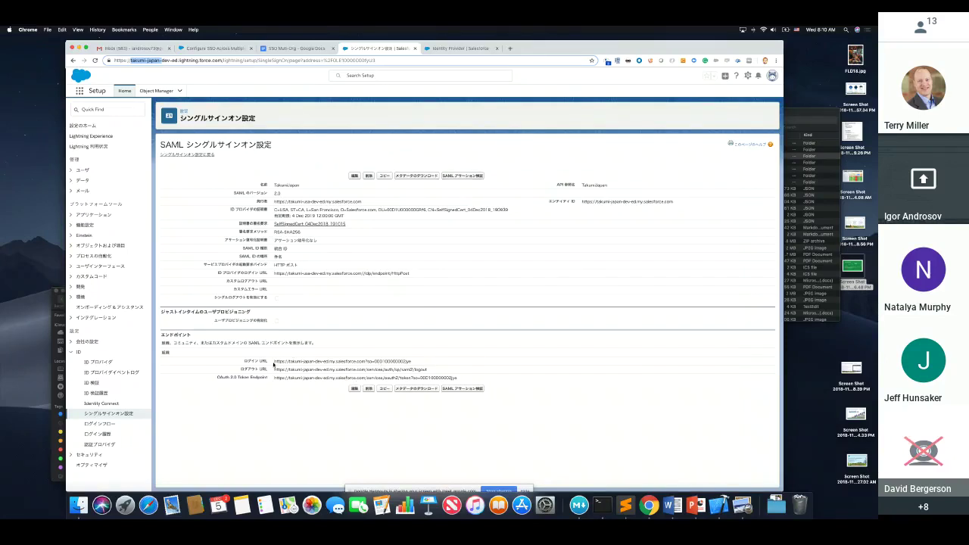
drag(273, 362, 316, 366)
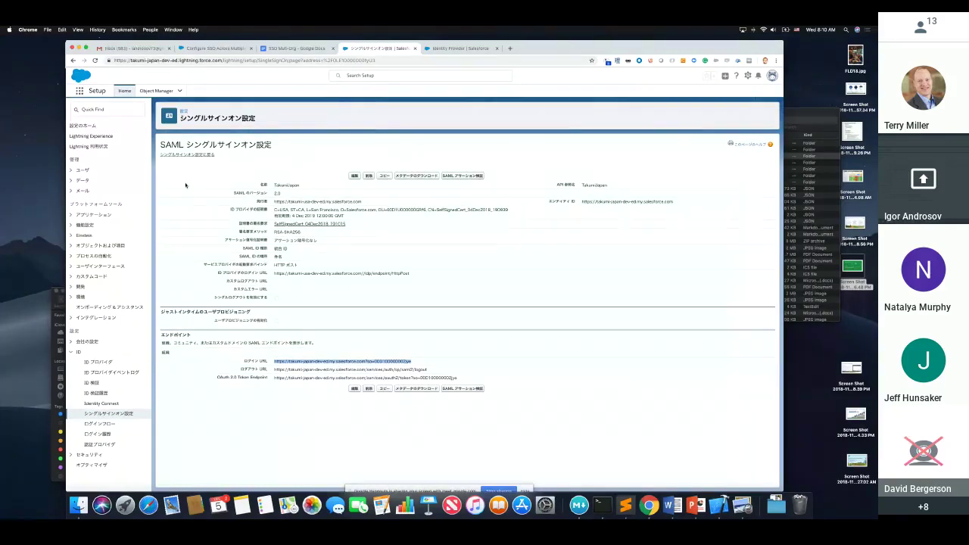
In the Takumi USA org, search Setup for "User" and open the record of the user with the Custom: Support Profile
click(459, 47)
click(93, 127)
text(User)
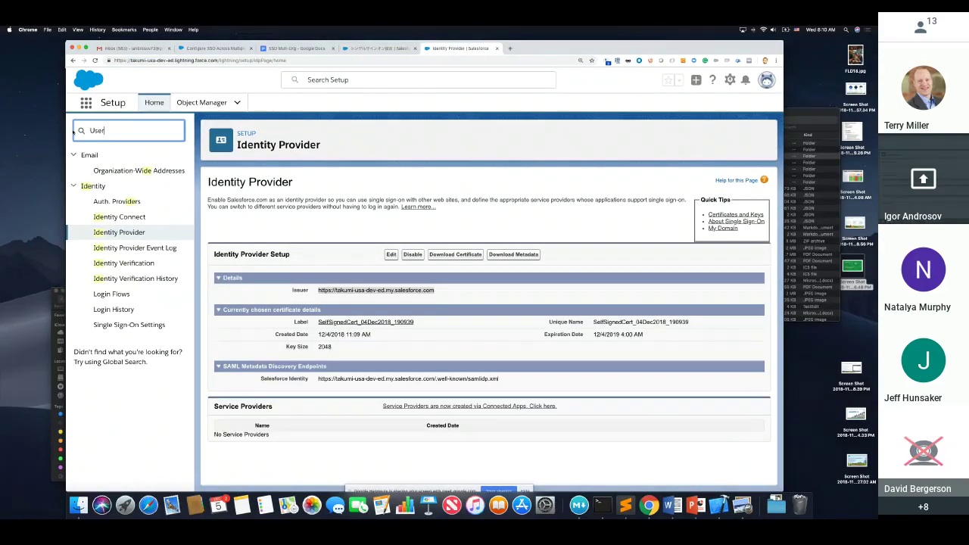
click(102, 263)
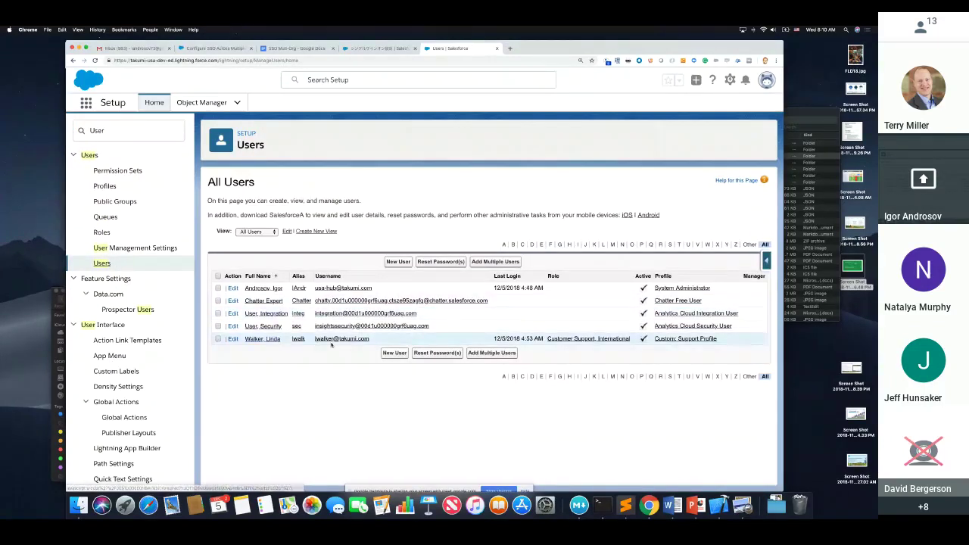
click(332, 341)
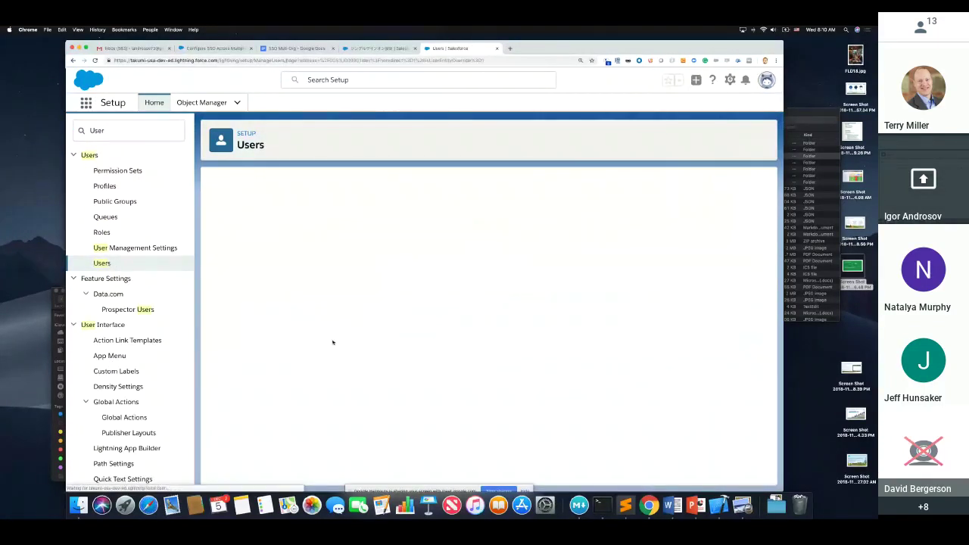
Review the support user's details and permission set assignments in the USA org
scroll(363, 324, down, 1)
scroll(364, 324, down, 2)
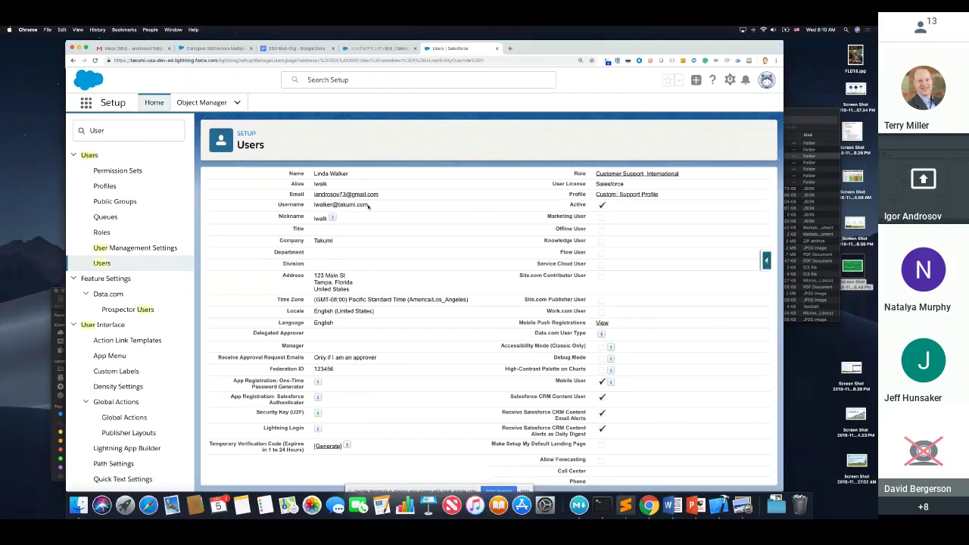
scroll(456, 275, down, 10)
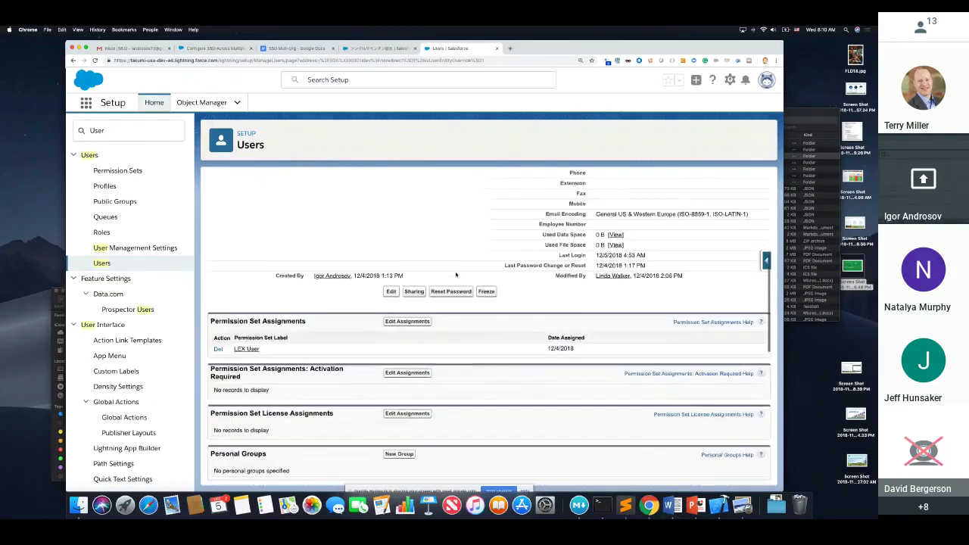
scroll(378, 318, down, 3)
scroll(341, 339, up, 6)
scroll(404, 328, down, 1)
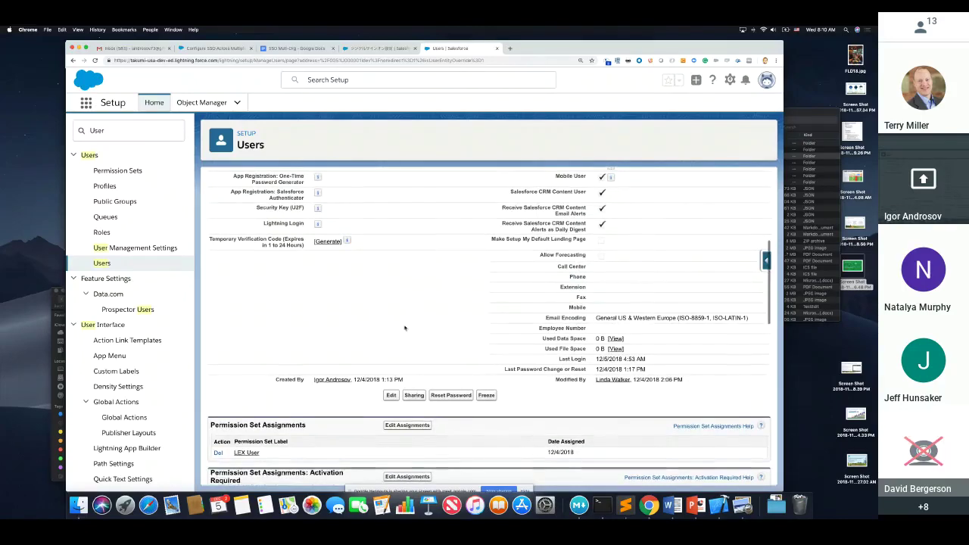
scroll(424, 327, down, 7)
scroll(443, 329, up, 15)
scroll(443, 365, up, 5)
Open the USA support user's record for editing and highlight the Federation ID in the Single Sign On Information
click(388, 225)
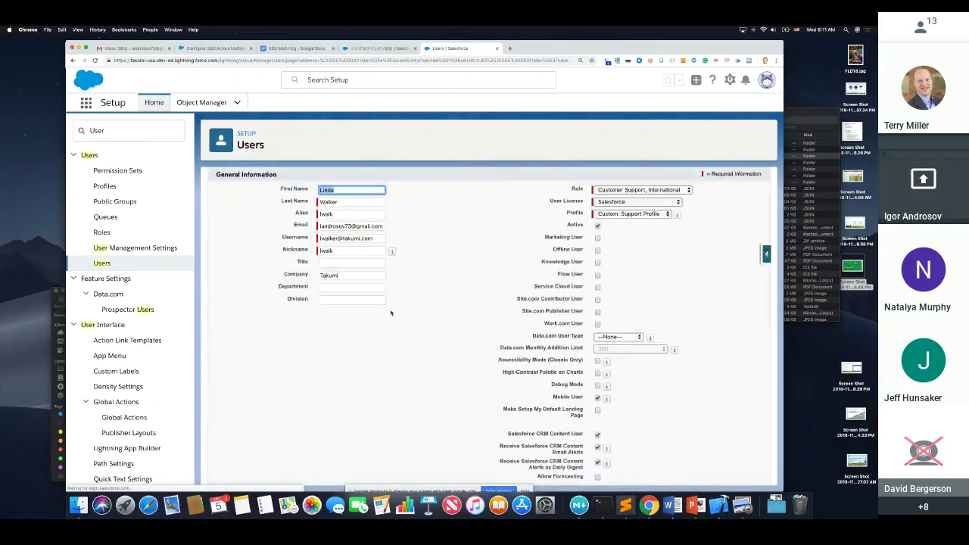
scroll(390, 311, down, 10)
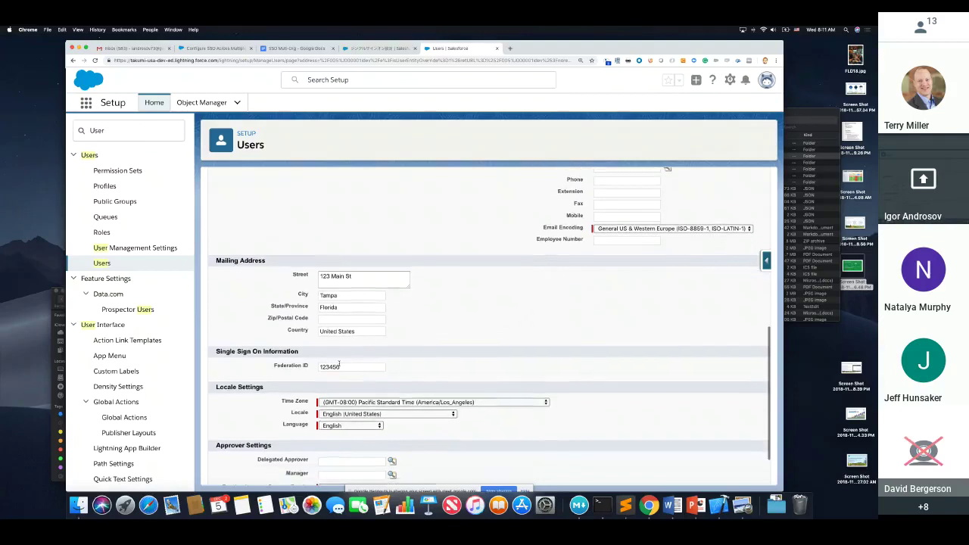
drag(339, 366, 305, 369)
click(446, 368)
In the Takumi Japan org, open the user list and bring up the matching support user's record for editing
click(378, 47)
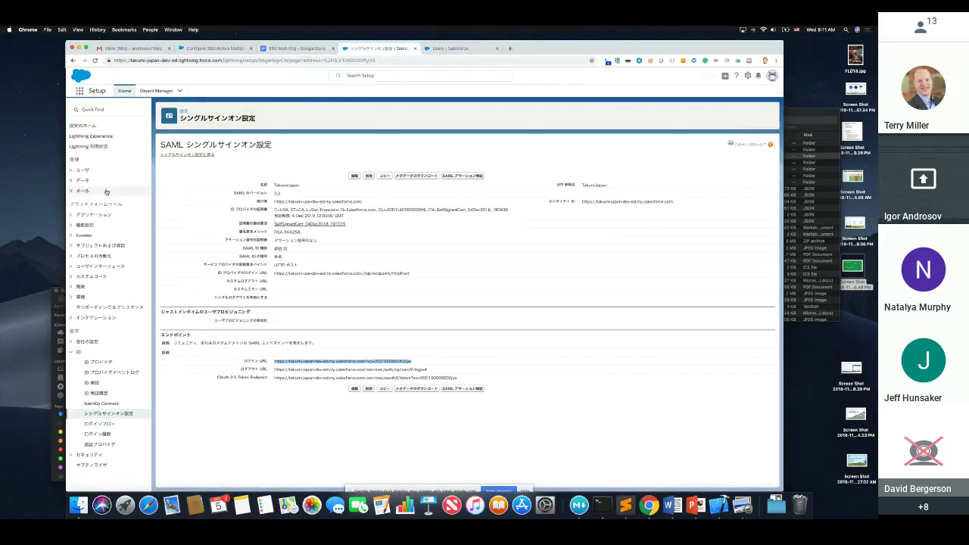
click(71, 171)
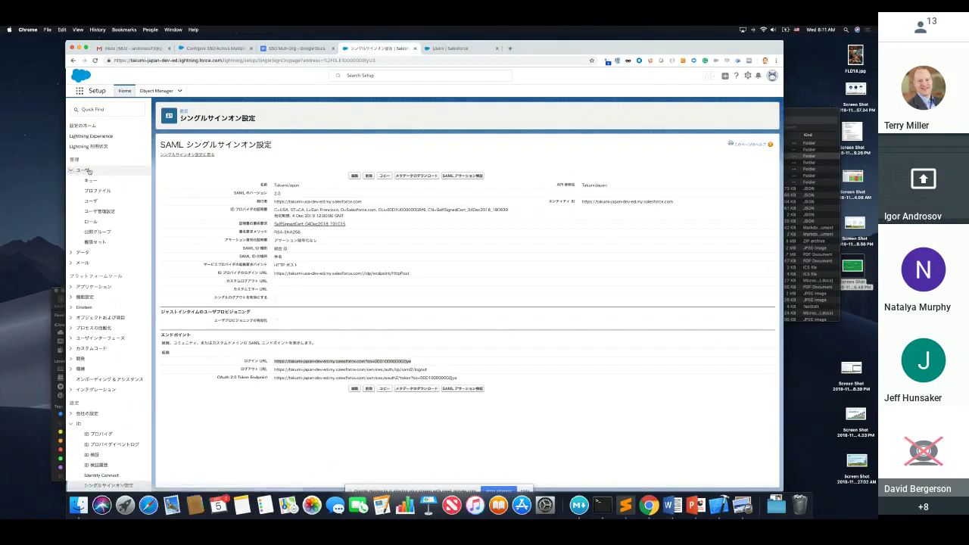
click(92, 200)
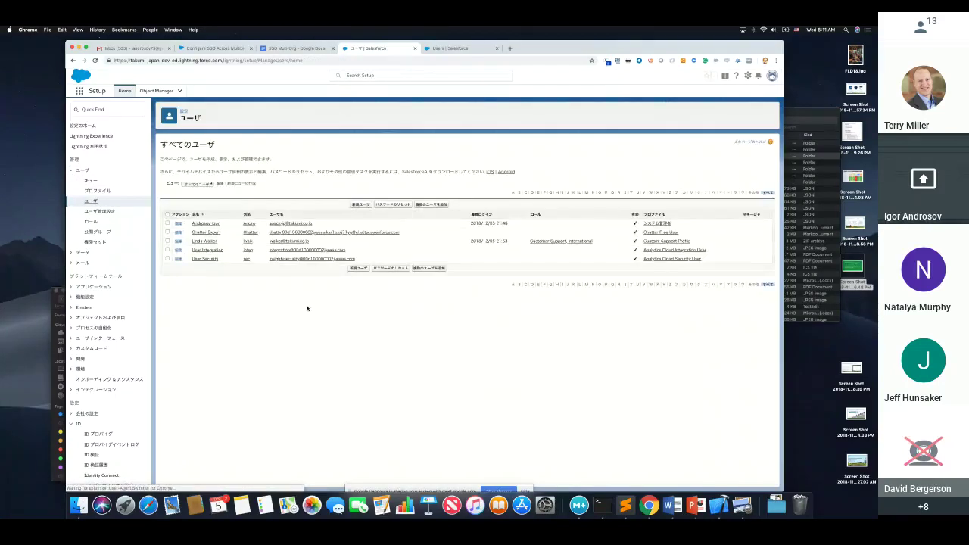
click(291, 242)
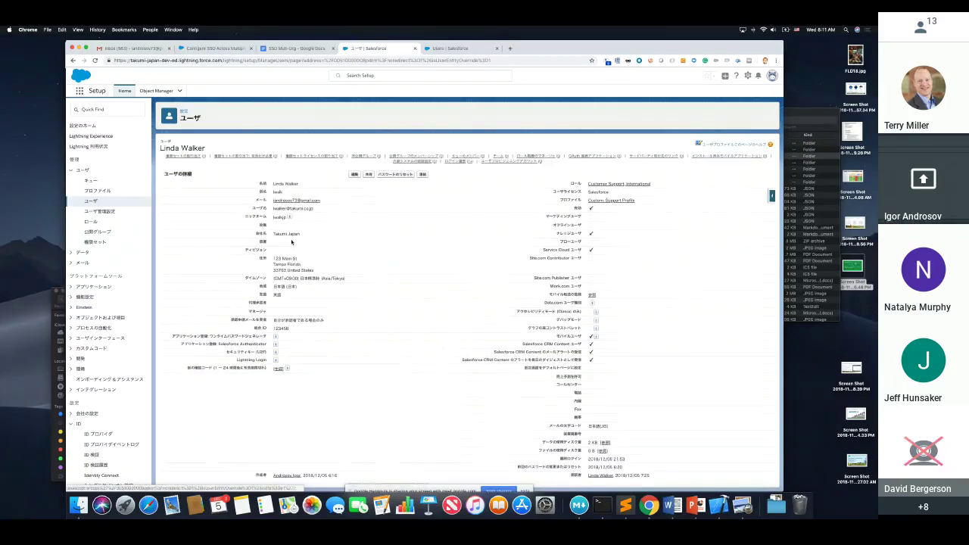
click(355, 175)
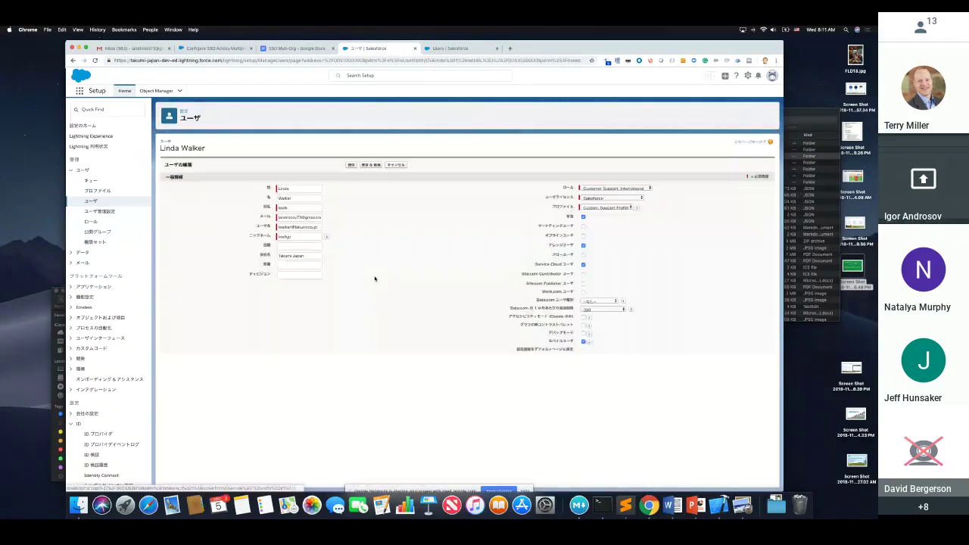
Check the Federation ID in the single sign-on information of the Japan org's support user
scroll(374, 279, down, 5)
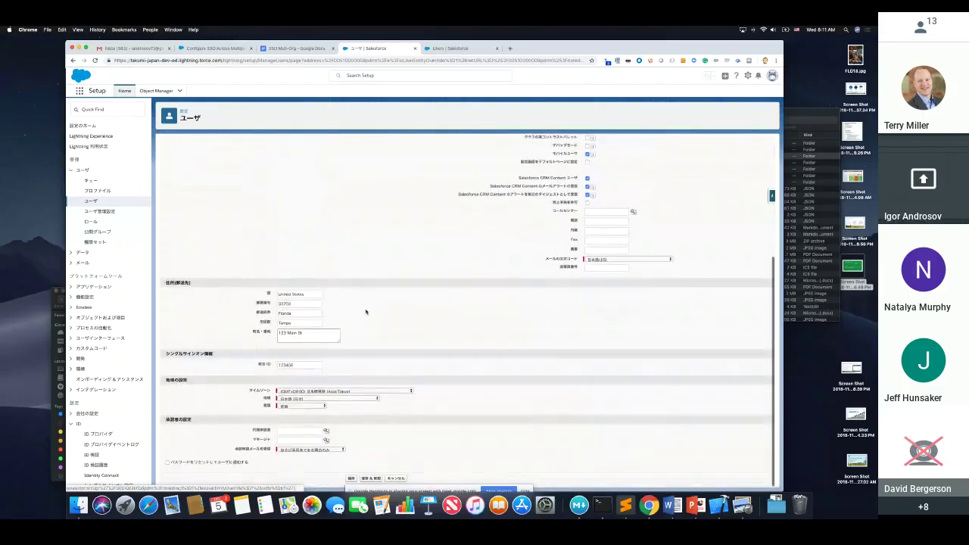
click(299, 365)
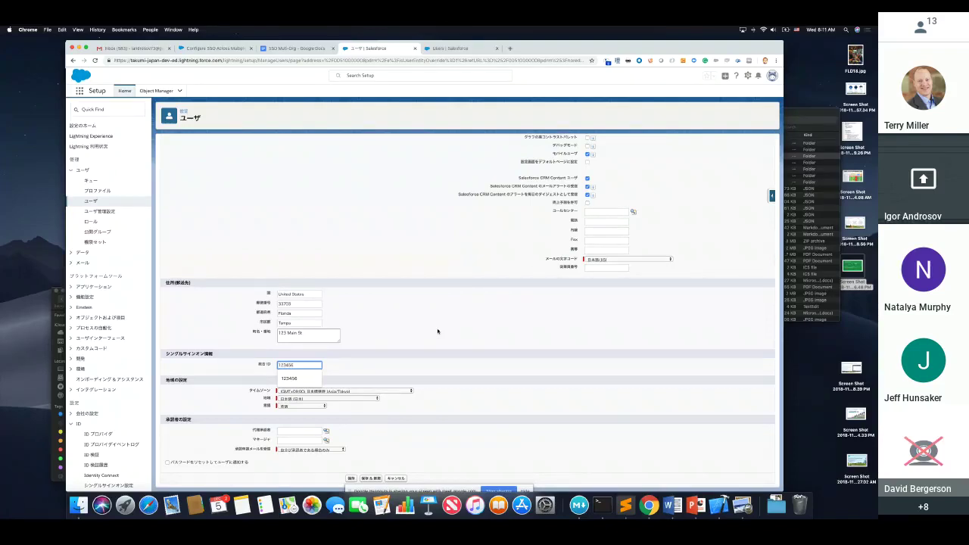
Search the Japan org's Setup for "SSO", clear the search, and expand the ID section to locate the single sign-on settings
click(119, 110)
text(SSO)
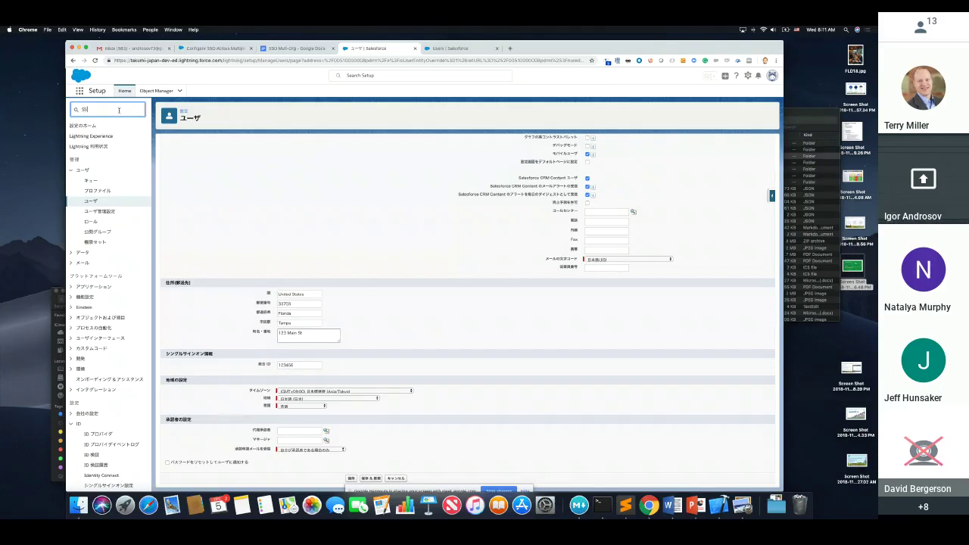
key(BackSpace)
key(BackSpace)
key(BackSpace)
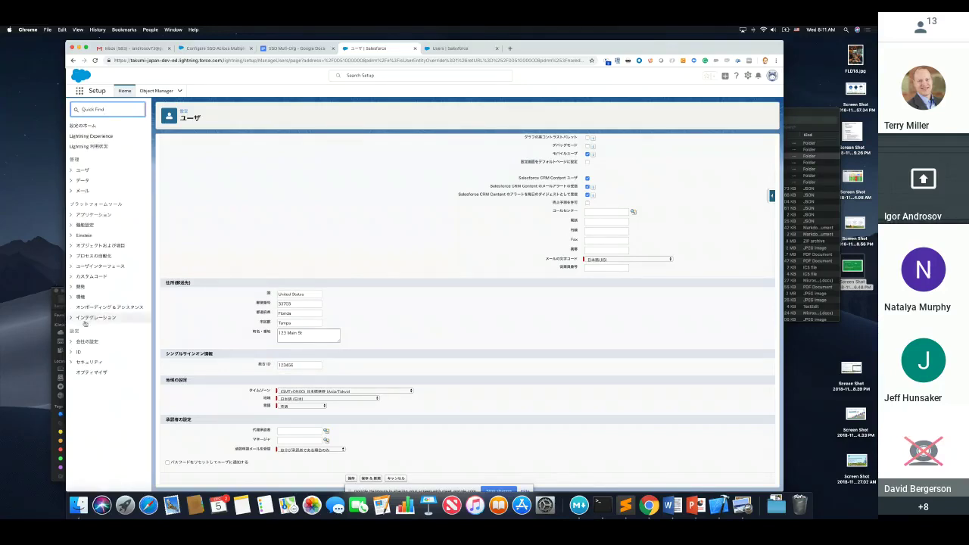
click(76, 352)
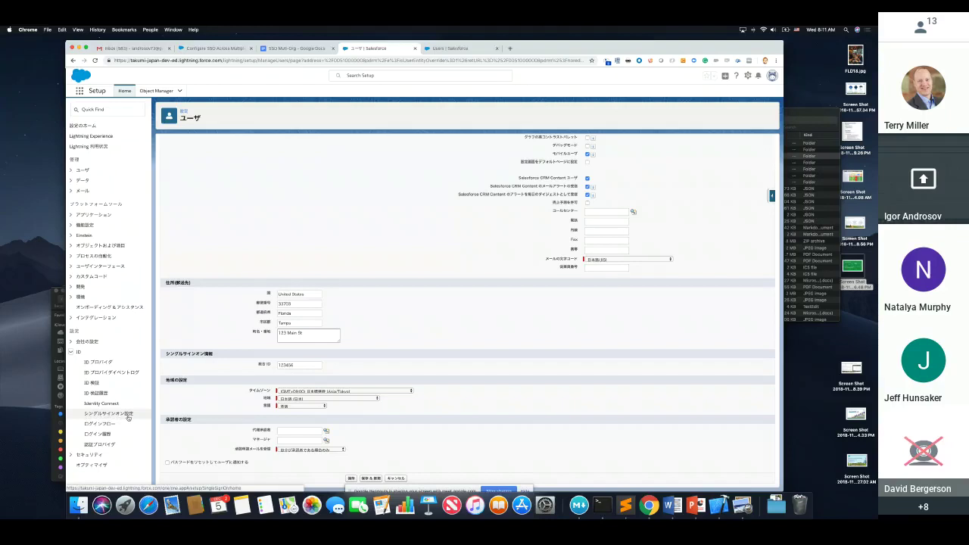
click(92, 416)
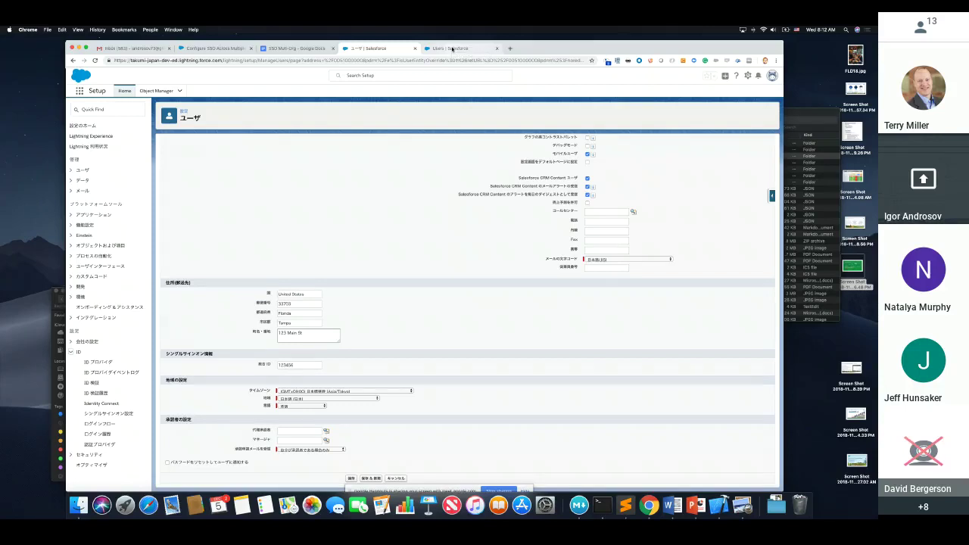
Switch to the USA org's user record and highlight the Federation ID in the Single Sign On Information
click(451, 49)
scroll(341, 344, down, 2)
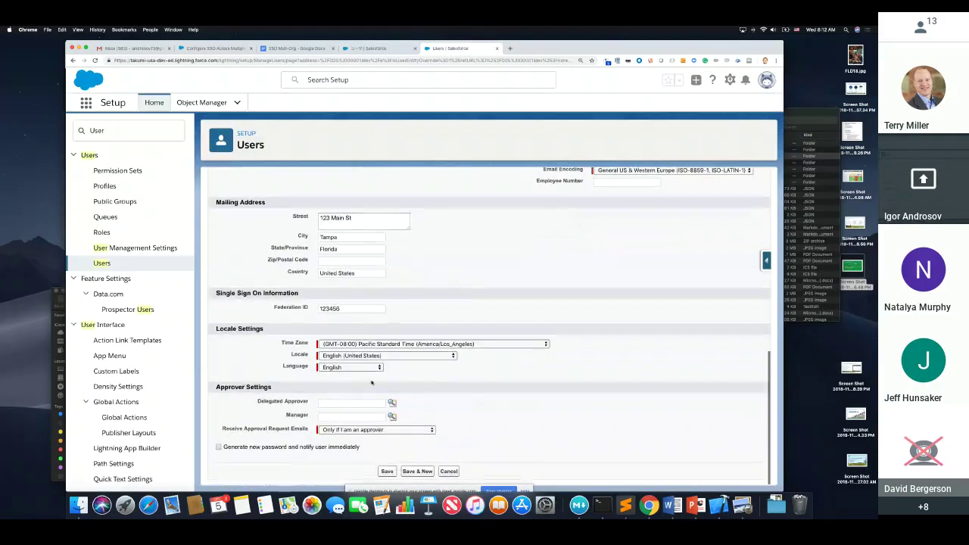
double_click(340, 309)
click(456, 299)
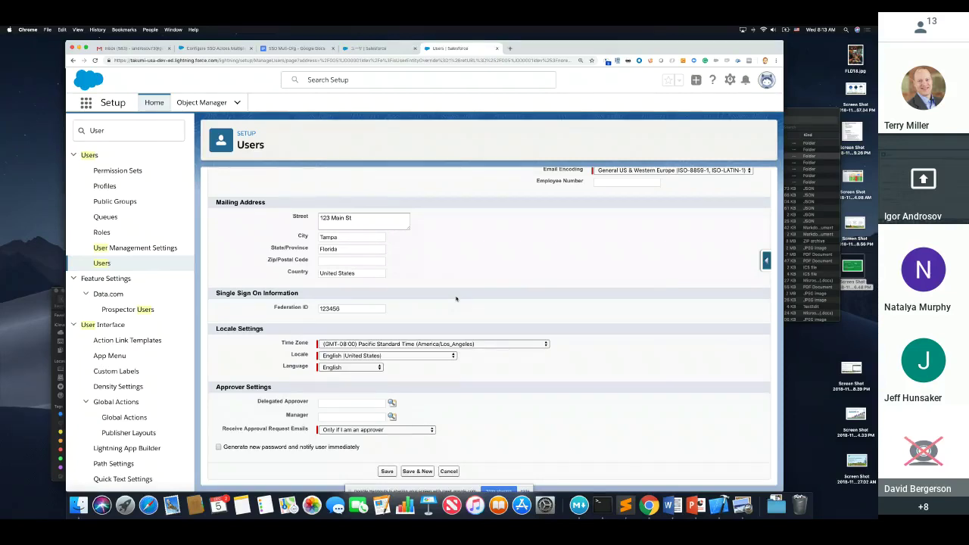
Compare the support user's general information and Federation ID on the edit forms of the Japan and USA orgs
scroll(302, 189, up, 10)
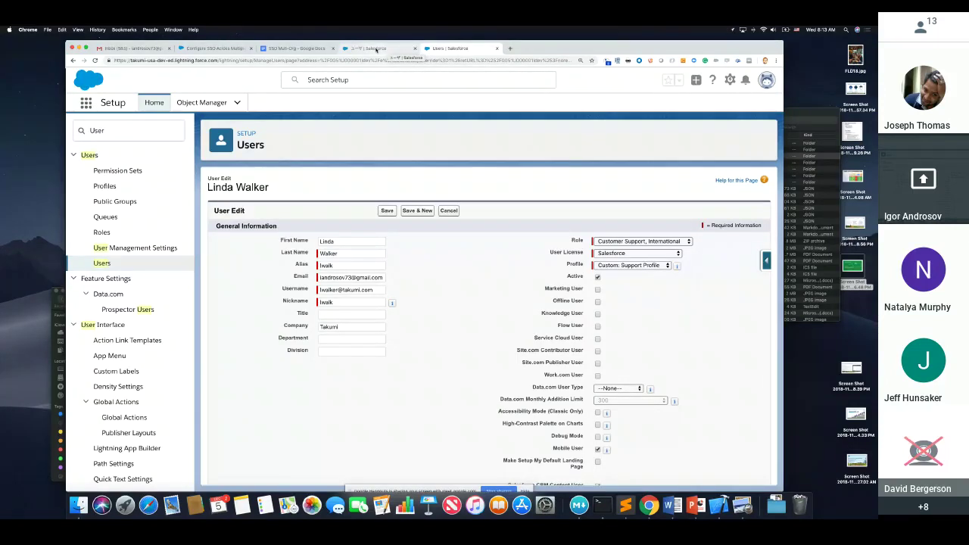
click(376, 50)
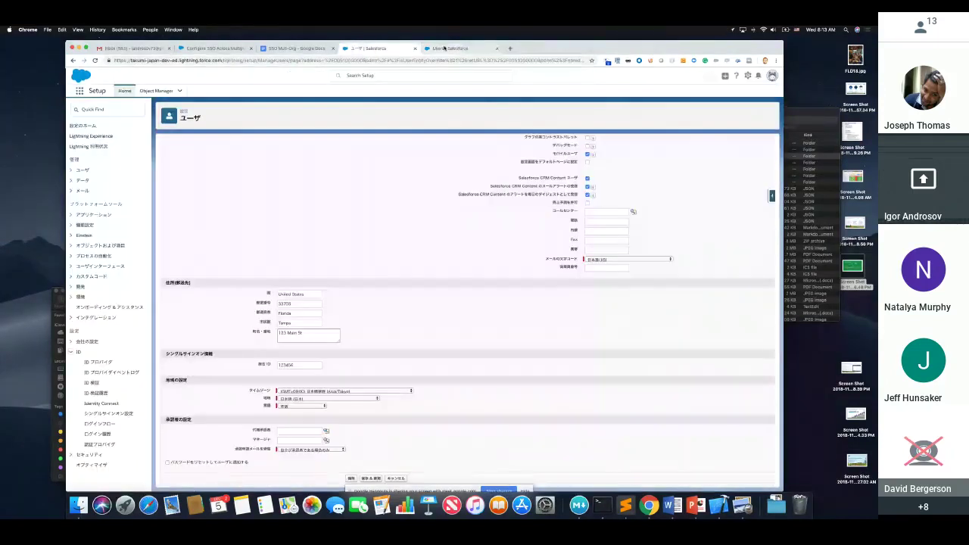
click(444, 48)
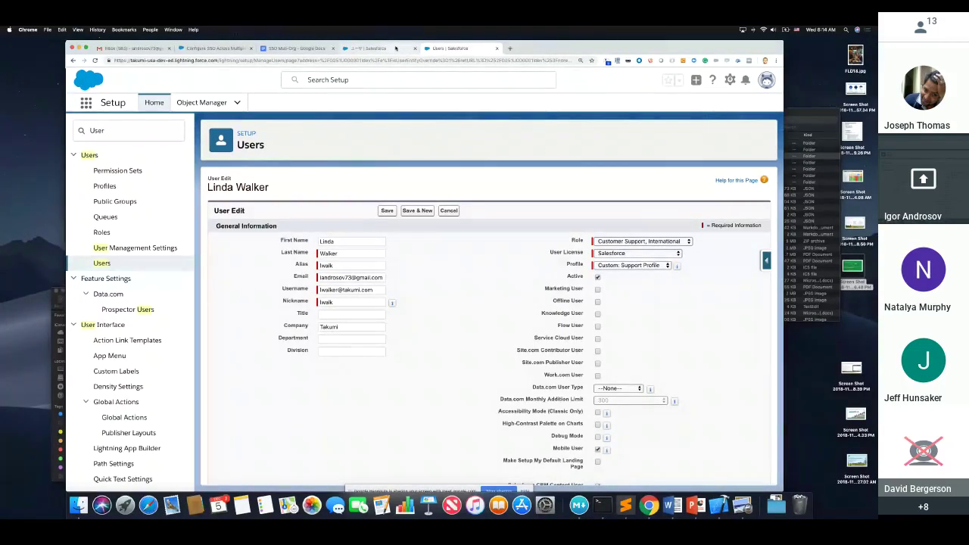
scroll(282, 288, down, 2)
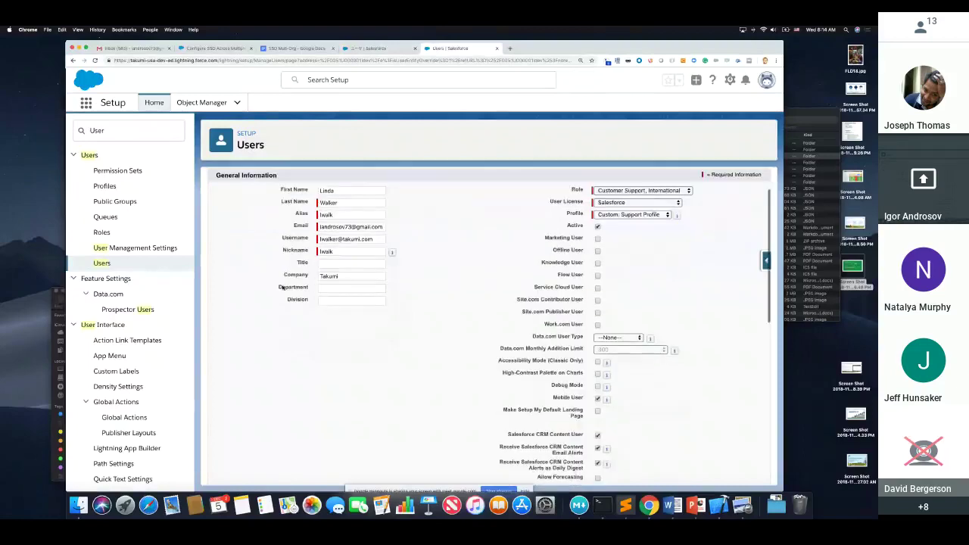
scroll(281, 287, down, 10)
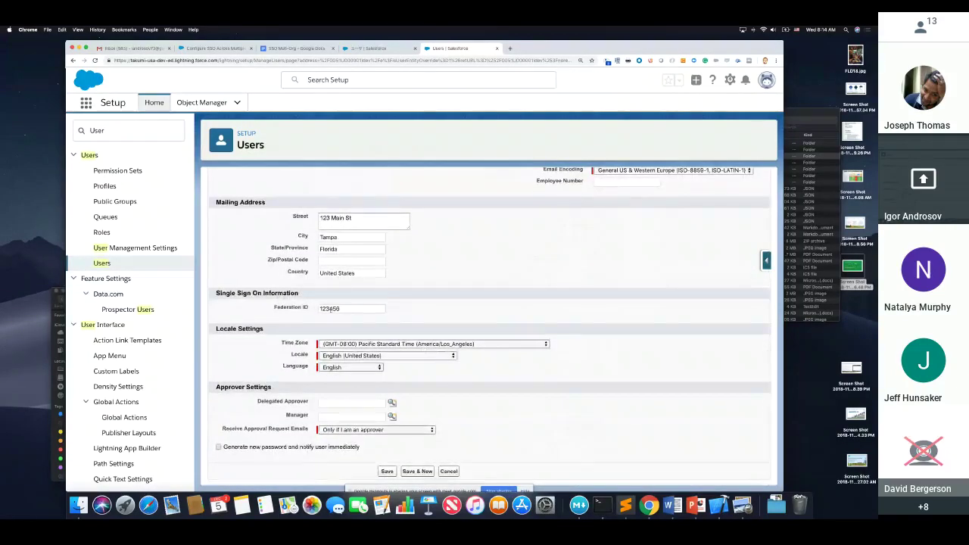
scroll(429, 198, up, 12)
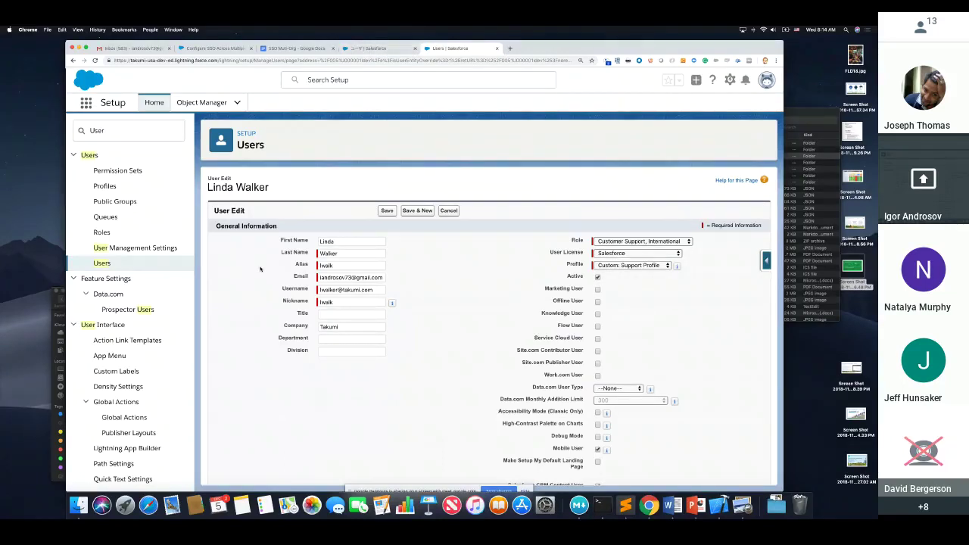
Move the admin window aside and bring forward the browser window showing the support user's Takumi USA Sales home page
click(385, 50)
drag(541, 49, 517, 99)
click(644, 62)
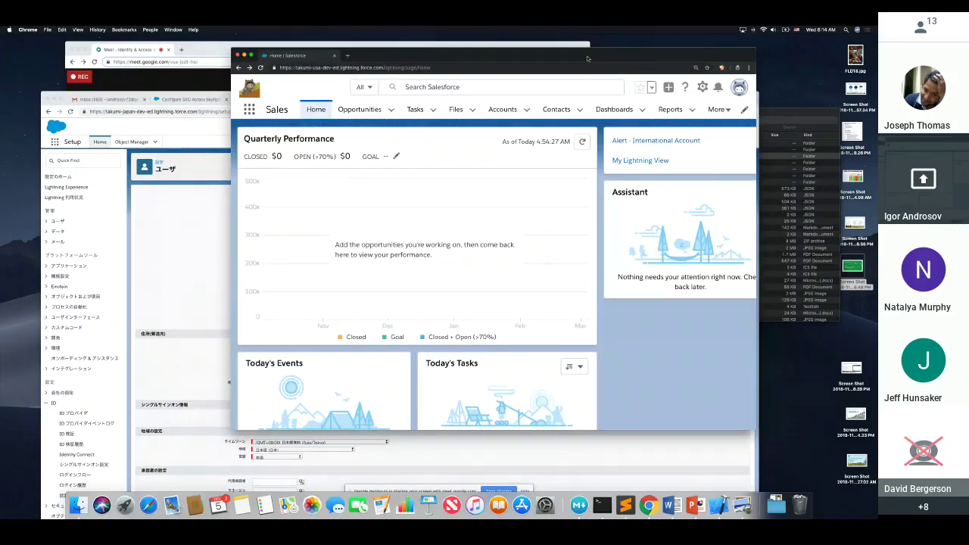
drag(644, 62, 536, 53)
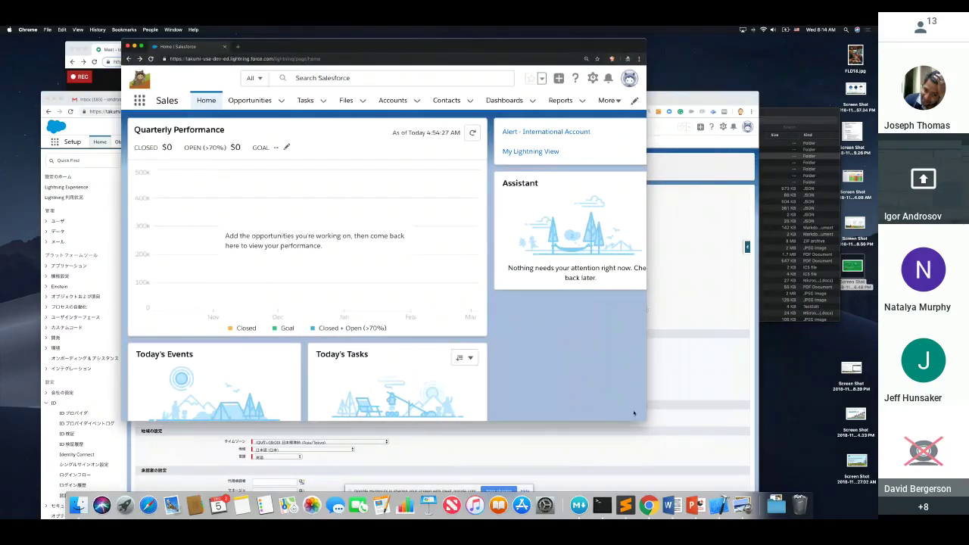
Review the support user's Sales home page and check the logged-in user and org domain in the profile details
scroll(587, 288, down, 5)
scroll(586, 288, right, 1)
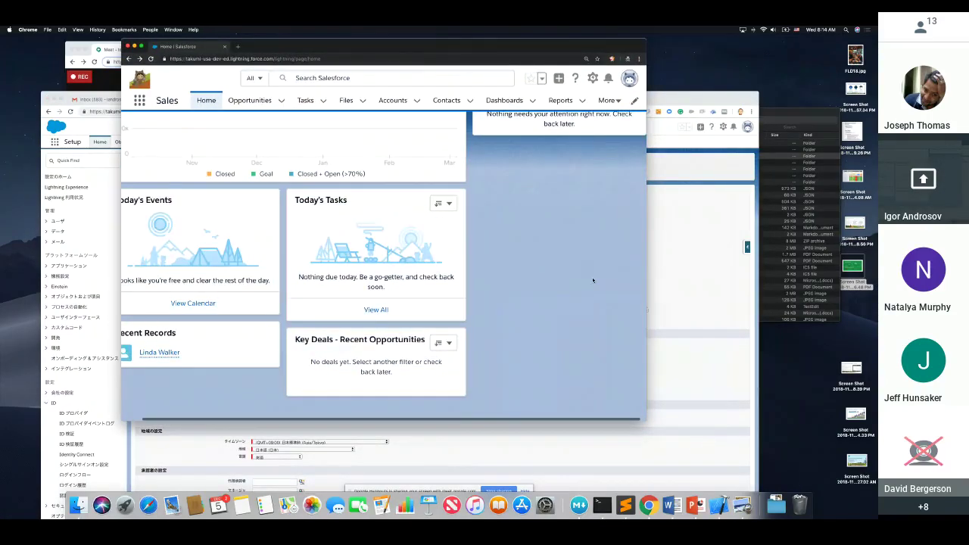
scroll(593, 280, up, 5)
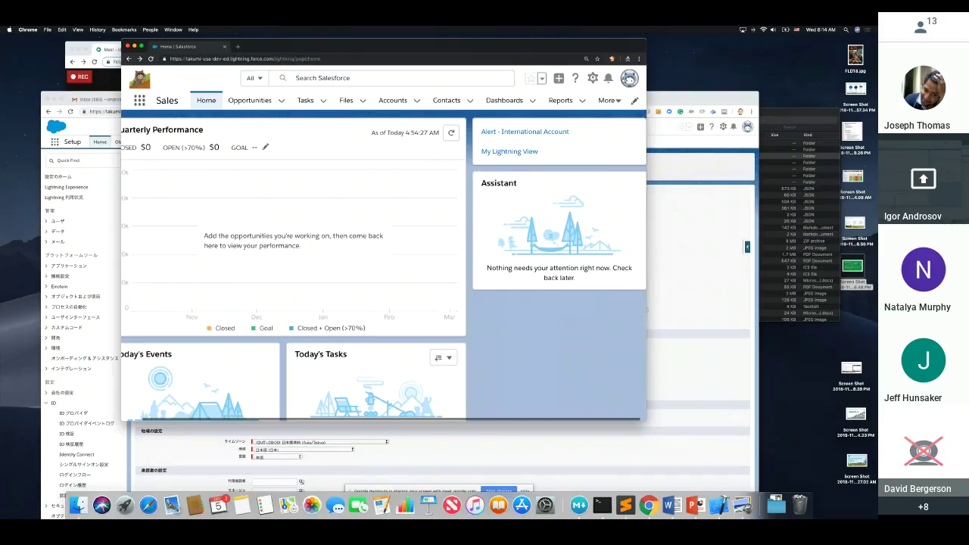
click(629, 78)
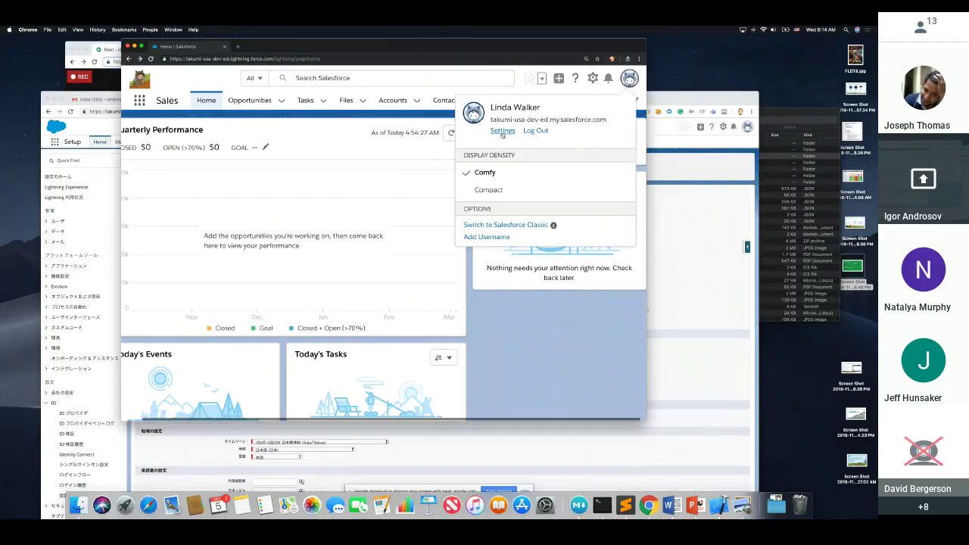
click(517, 85)
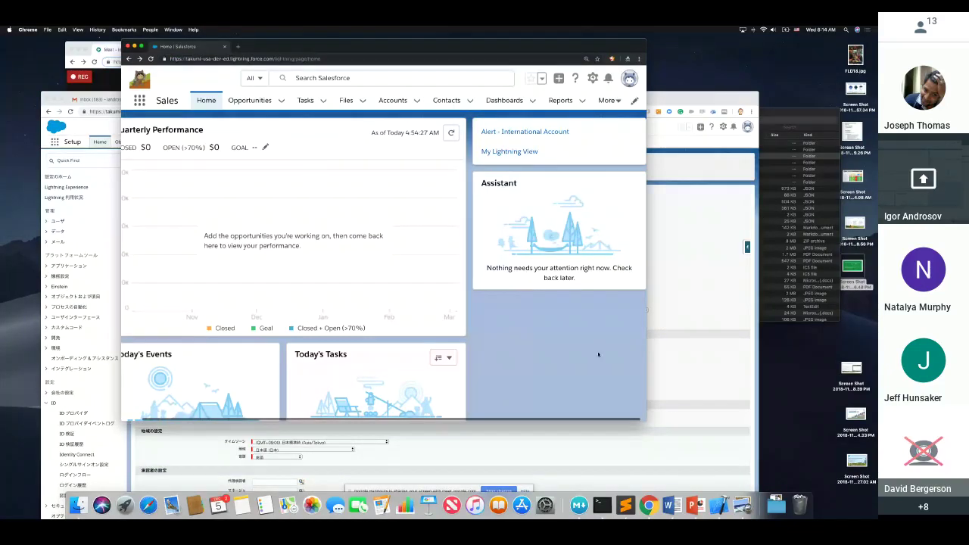
Enlarge the support user's browser window and follow the Alert - International Account link on the home page
drag(643, 420, 713, 466)
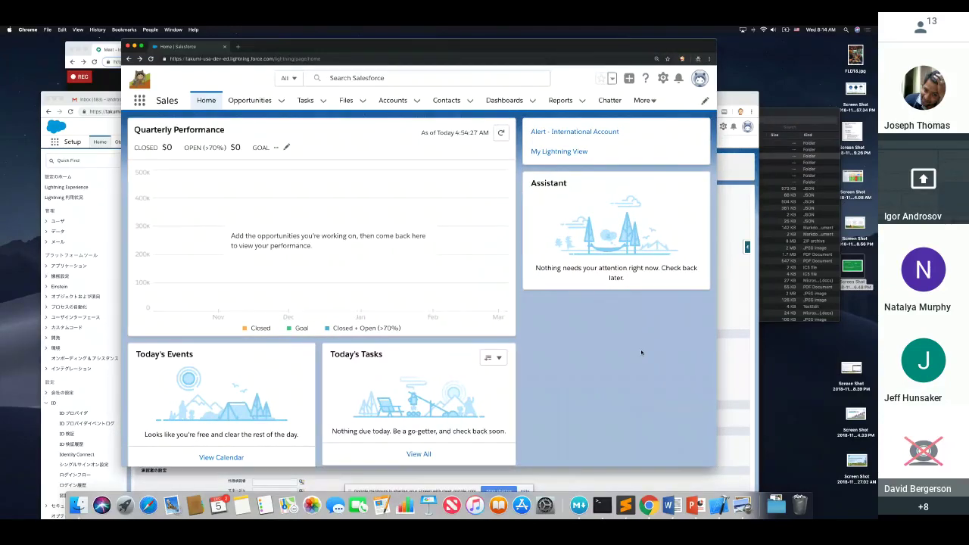
drag(413, 47, 400, 42)
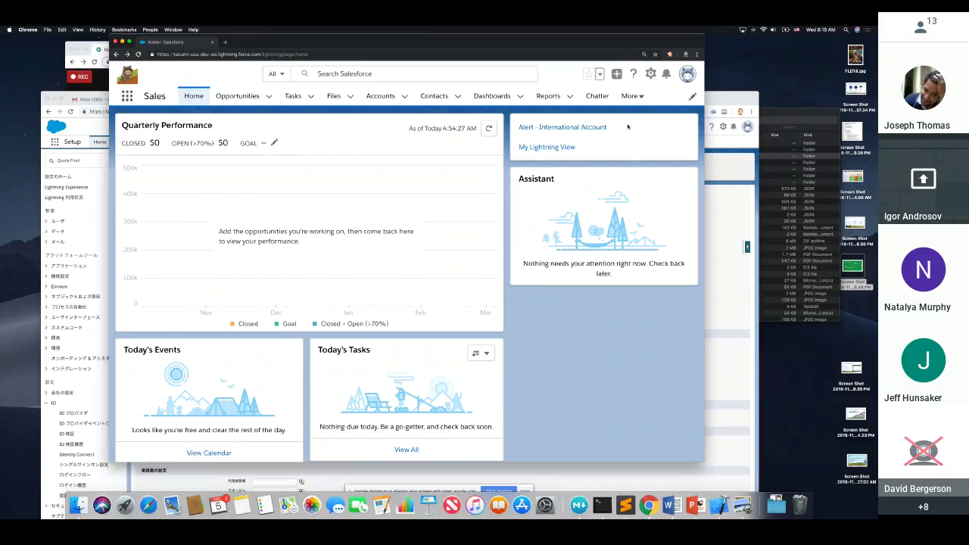
click(560, 127)
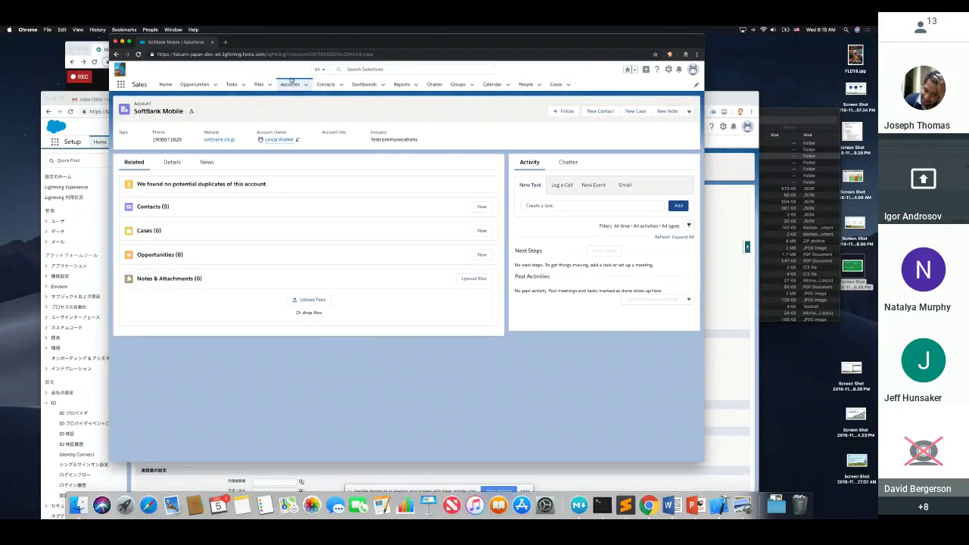
Examine the SoftBank Mobile account page in the Japan org and highlight the org domain in its address
drag(282, 47, 295, 47)
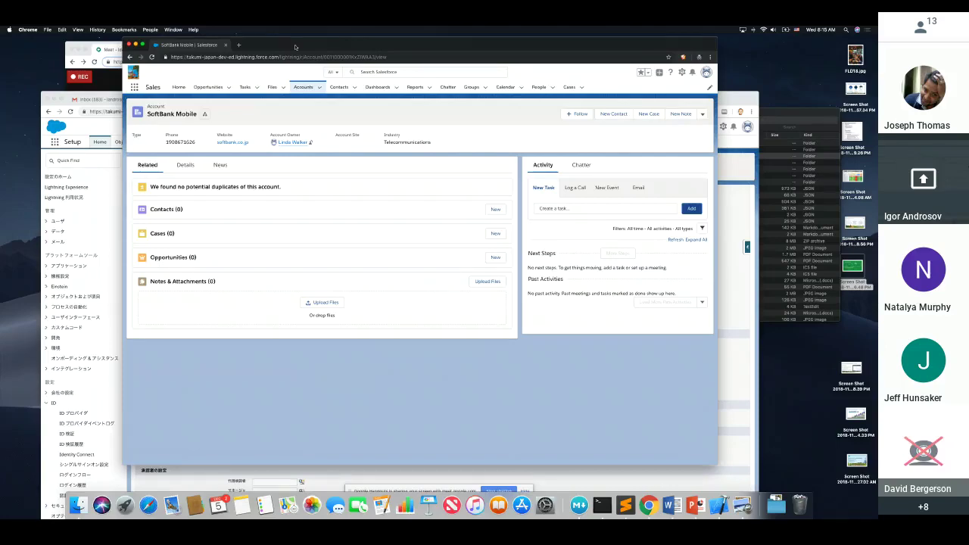
drag(296, 47, 301, 47)
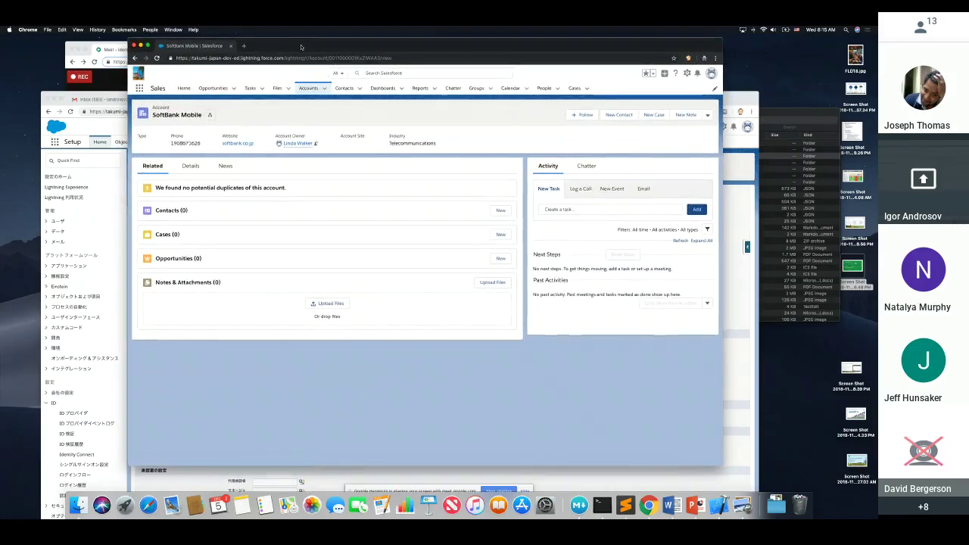
click(104, 130)
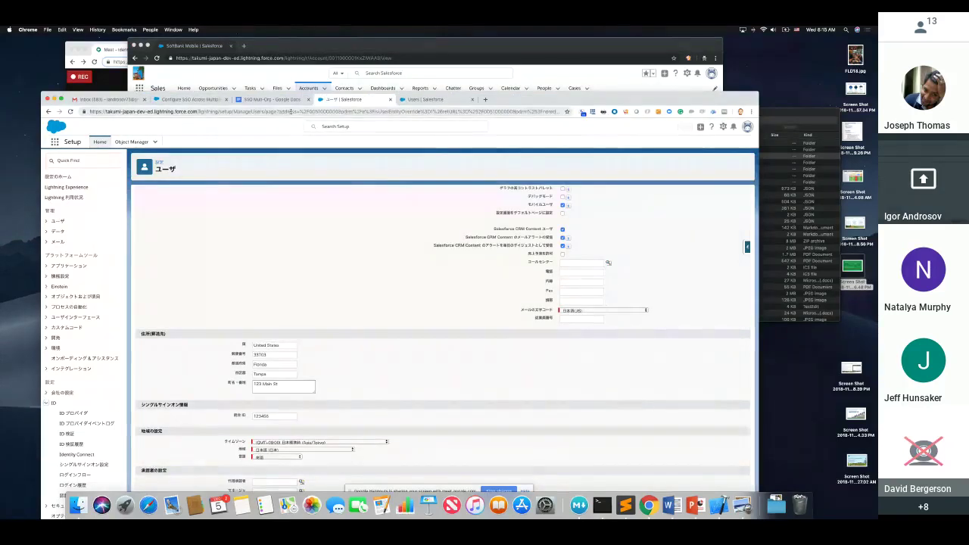
click(157, 88)
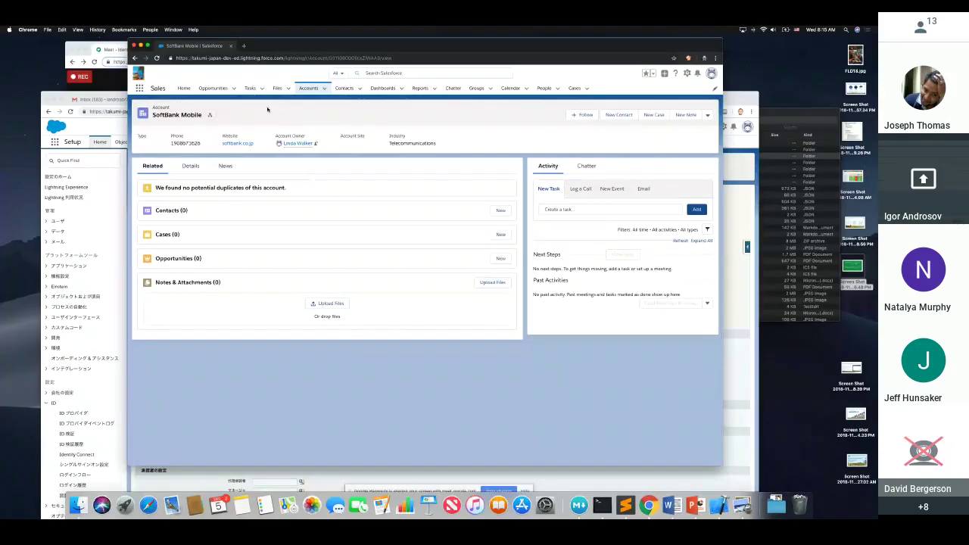
drag(175, 57, 225, 57)
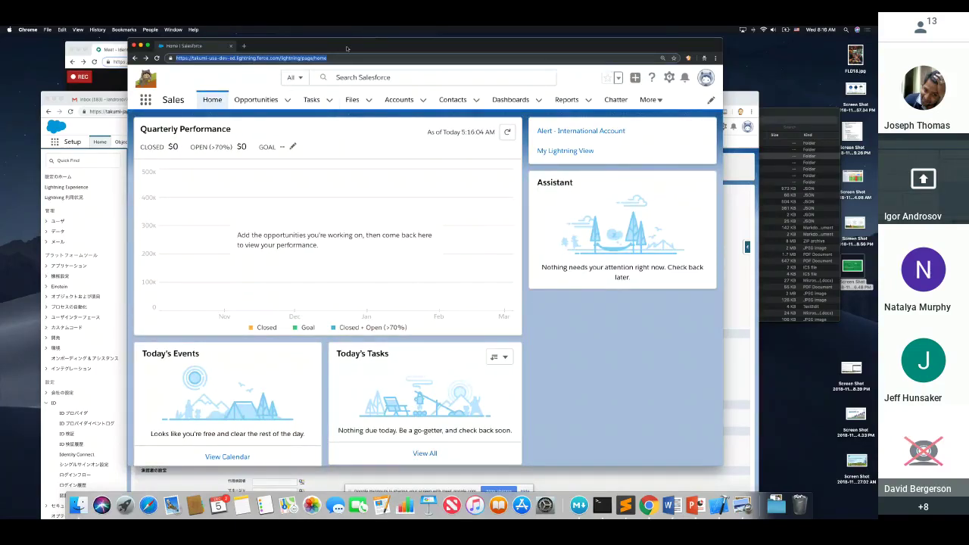
Move the browser windows aside and switch to PowerPoint to show the SSO Multi ORG Challenges and Demo Time slides
drag(347, 49, 395, 144)
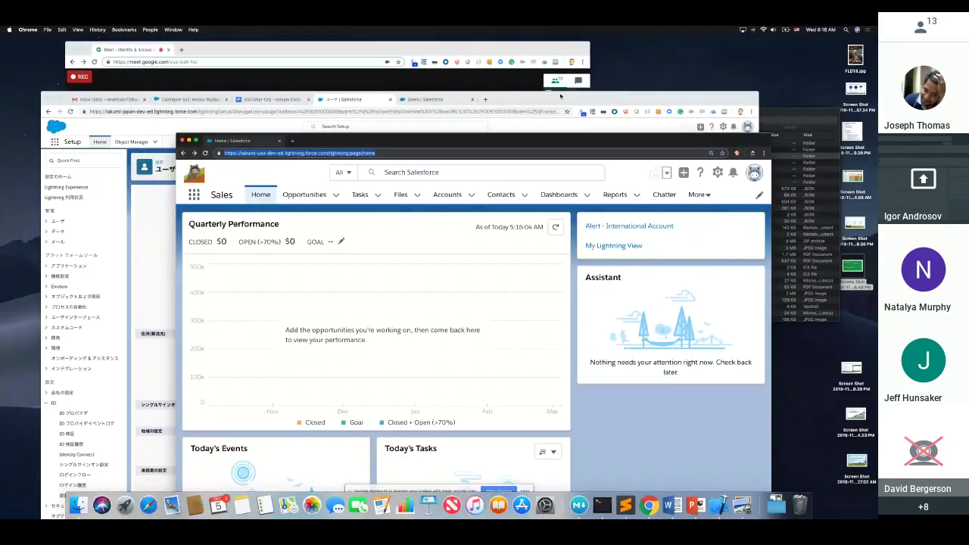
drag(427, 100, 355, 215)
click(227, 137)
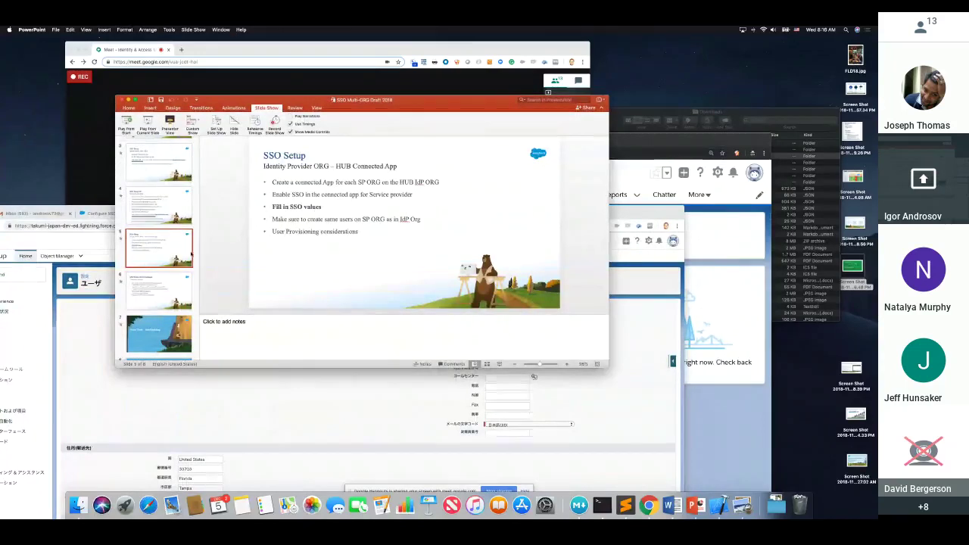
click(168, 286)
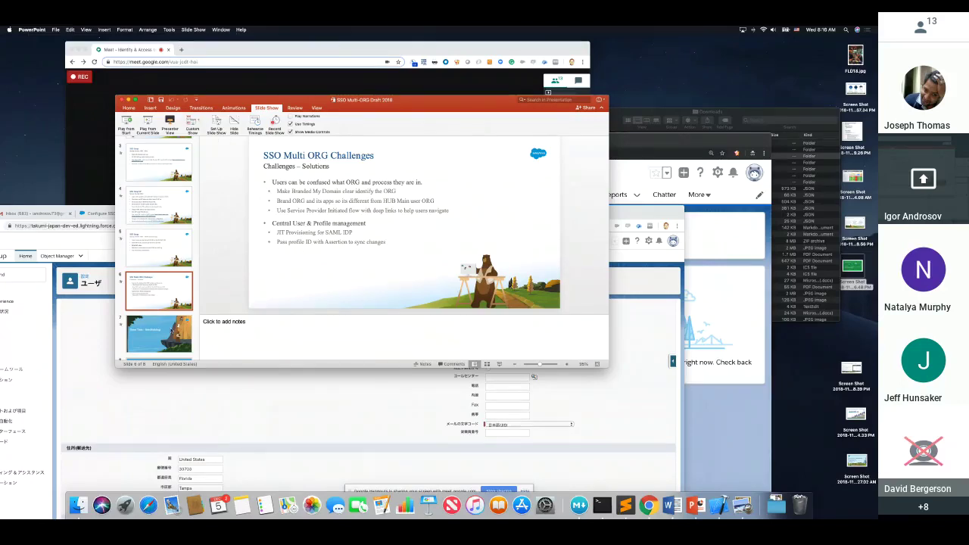
click(168, 331)
Move the presentation aside, return to Chrome's Setup window, and bring up the USA org's support user record
drag(416, 101, 505, 77)
click(499, 355)
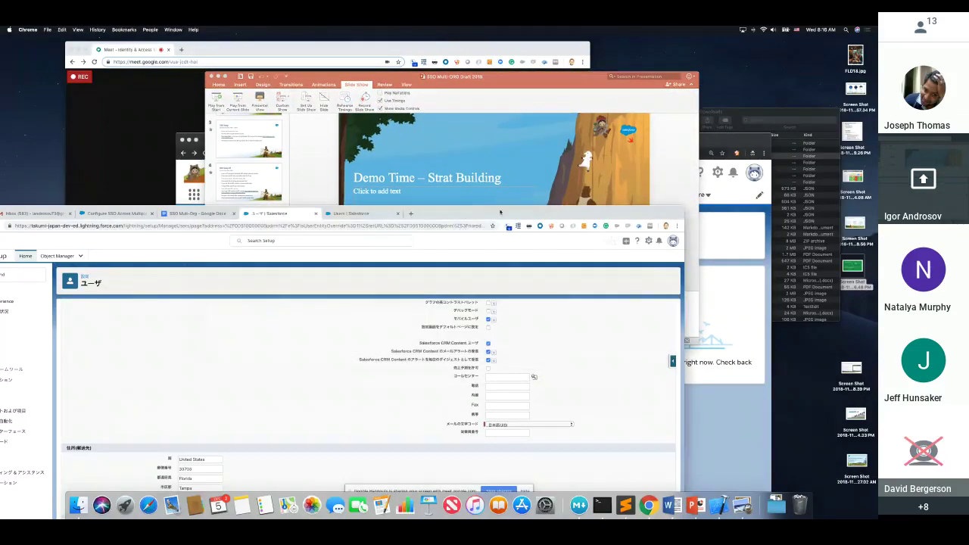
click(721, 216)
click(71, 379)
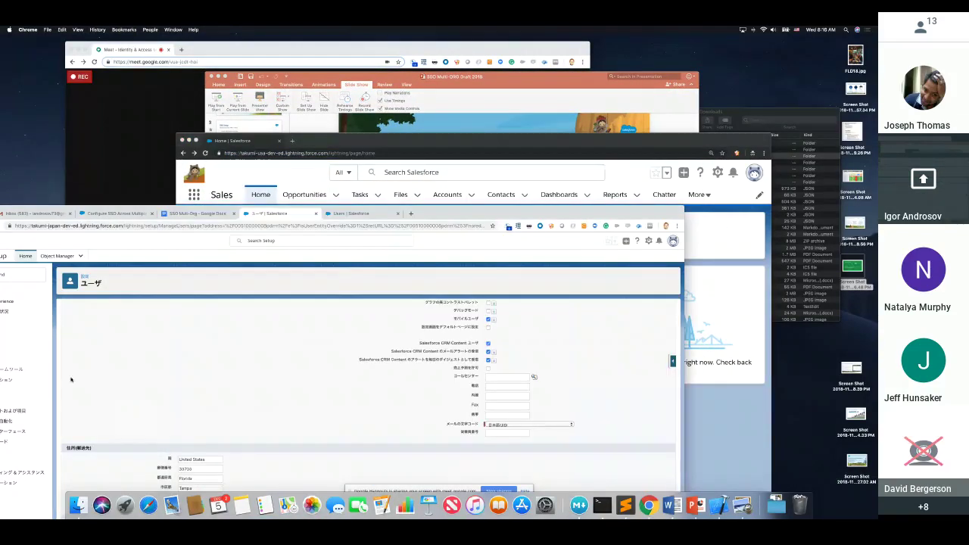
drag(343, 215, 402, 51)
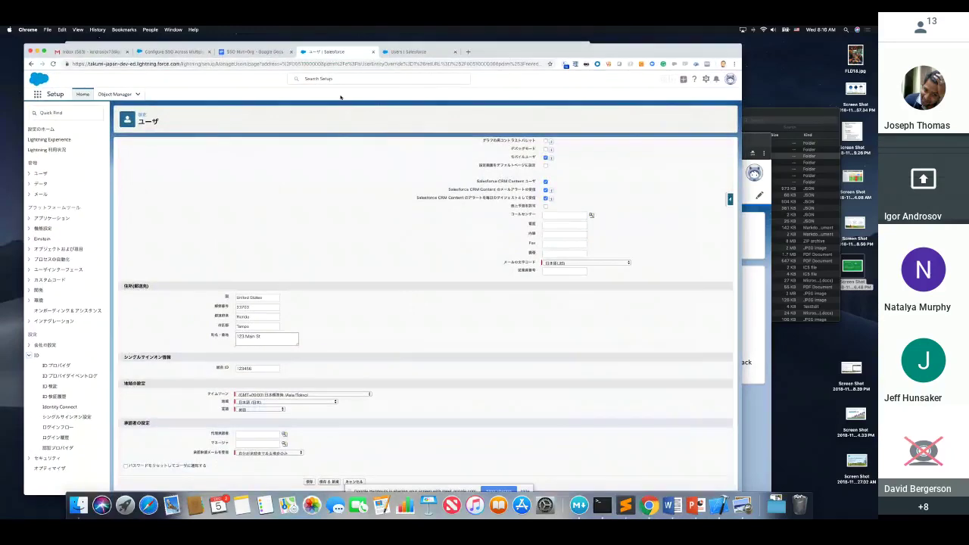
click(401, 51)
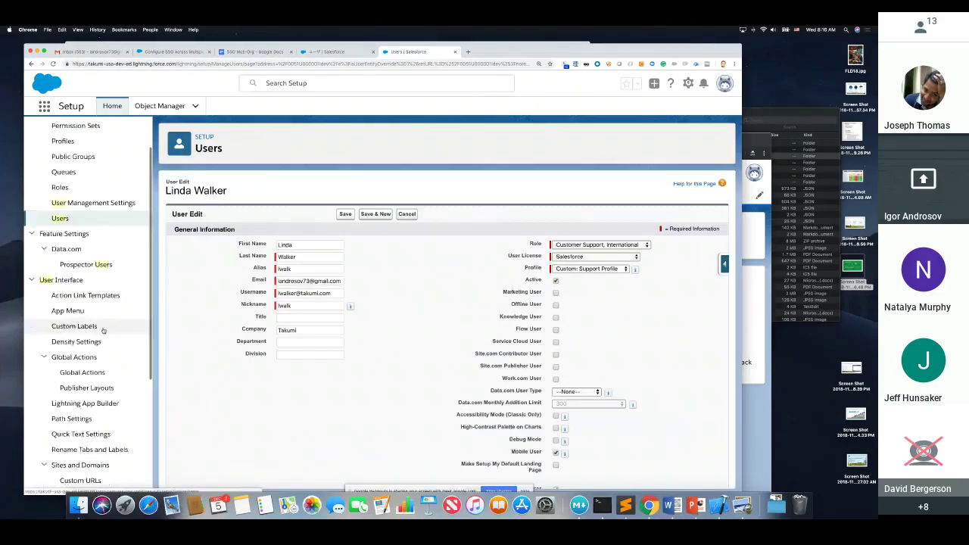
Move the Setup window aside and open the App Launcher in the support user's browser window
drag(605, 51, 528, 198)
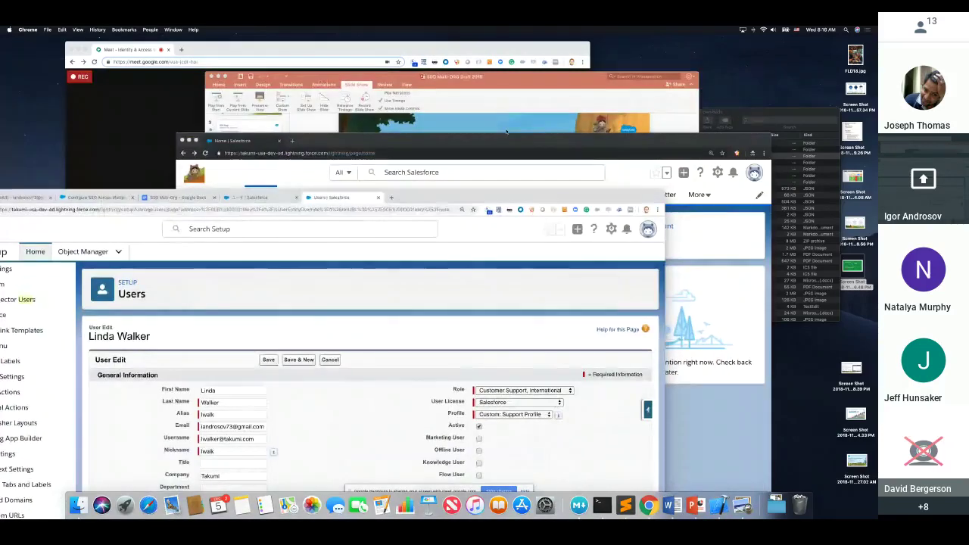
click(496, 138)
drag(496, 138, 495, 141)
click(159, 133)
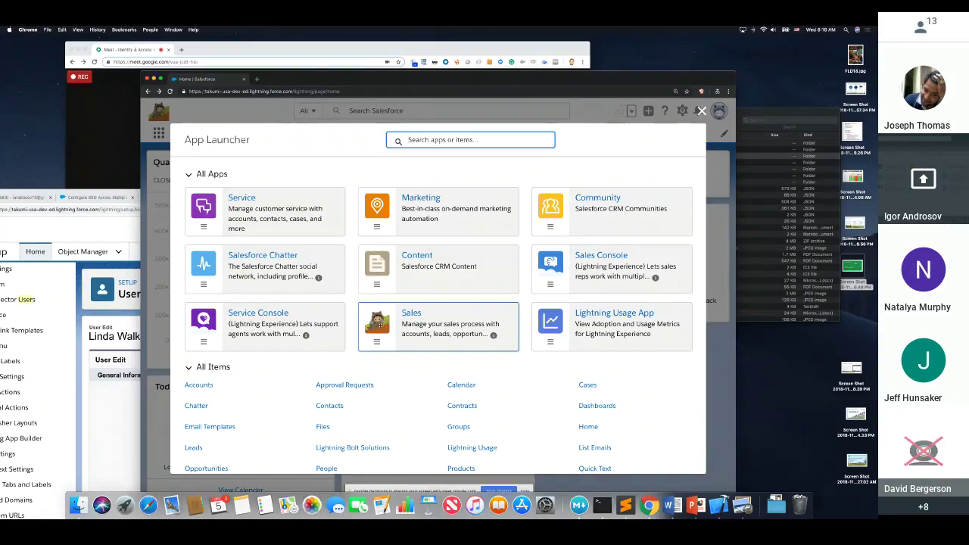
Bring the USA org's Setup window back to the front and look through its setup items for the app settings
click(114, 229)
drag(113, 198, 252, 61)
scroll(103, 149, up, 3)
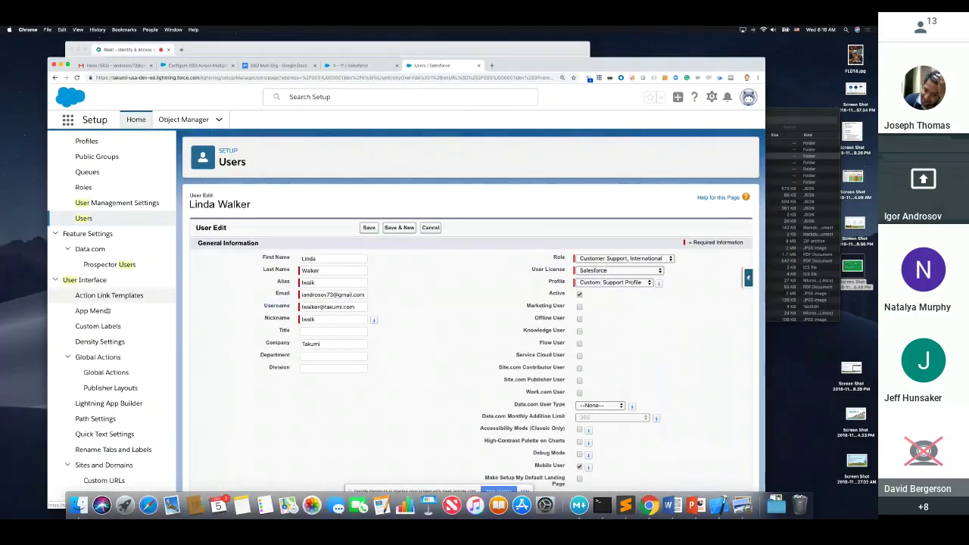
scroll(103, 280, down, 3)
scroll(104, 283, down, 5)
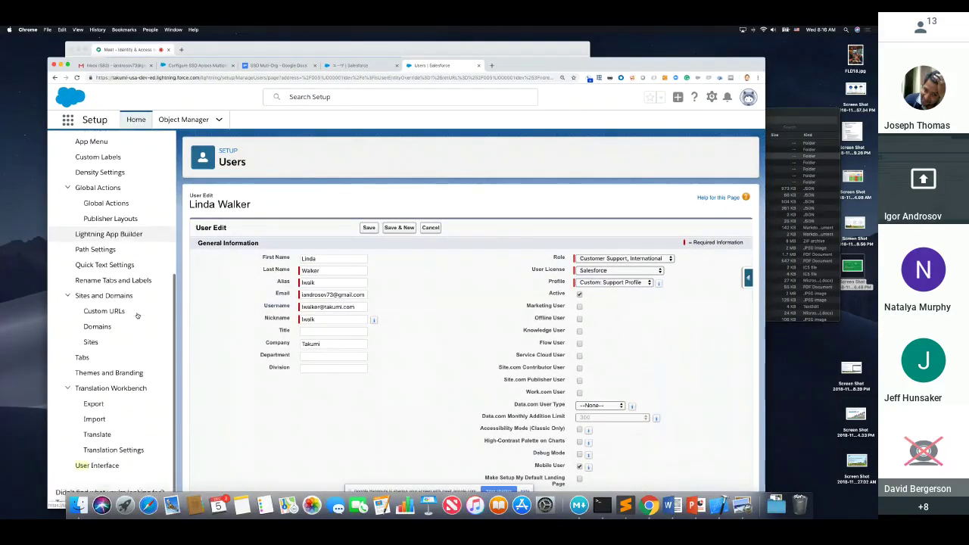
scroll(131, 321, up, 10)
scroll(131, 325, up, 1)
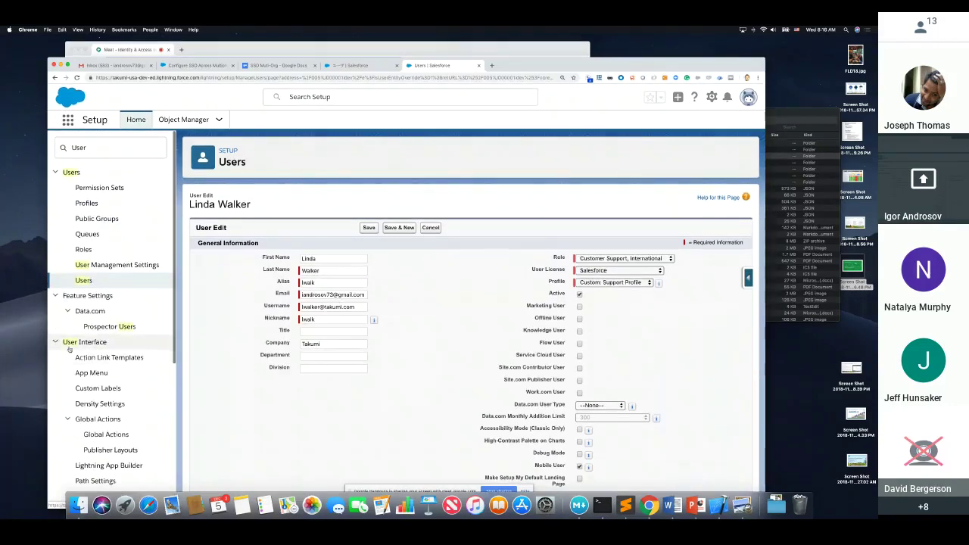
Clear the User filter from the setup search and open the App Manager
click(82, 148)
key(BackSpace)
key(BackSpace)
key(BackSpace)
key(BackSpace)
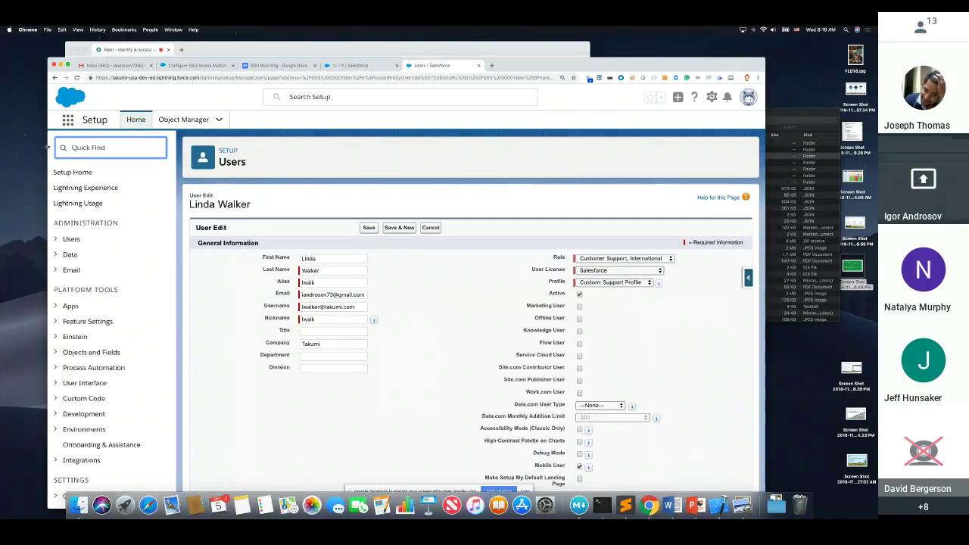
click(56, 306)
scroll(76, 303, down, 5)
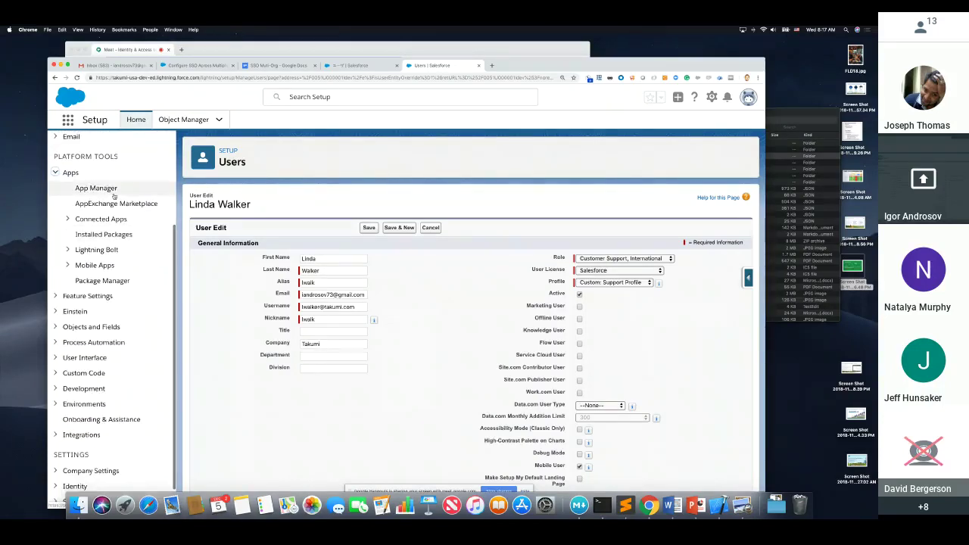
click(103, 191)
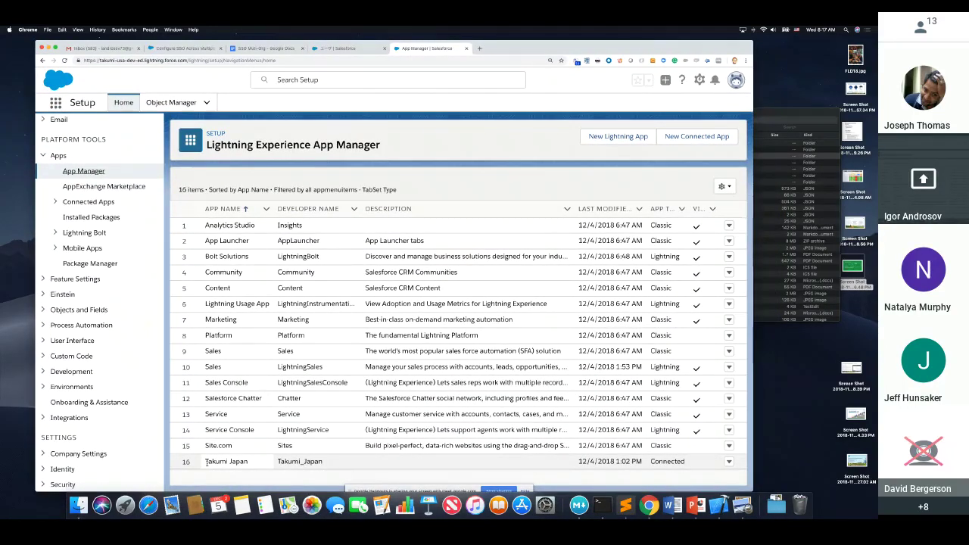
Highlight the Takumi Japan connected app in the app list and view its details
drag(205, 463, 250, 462)
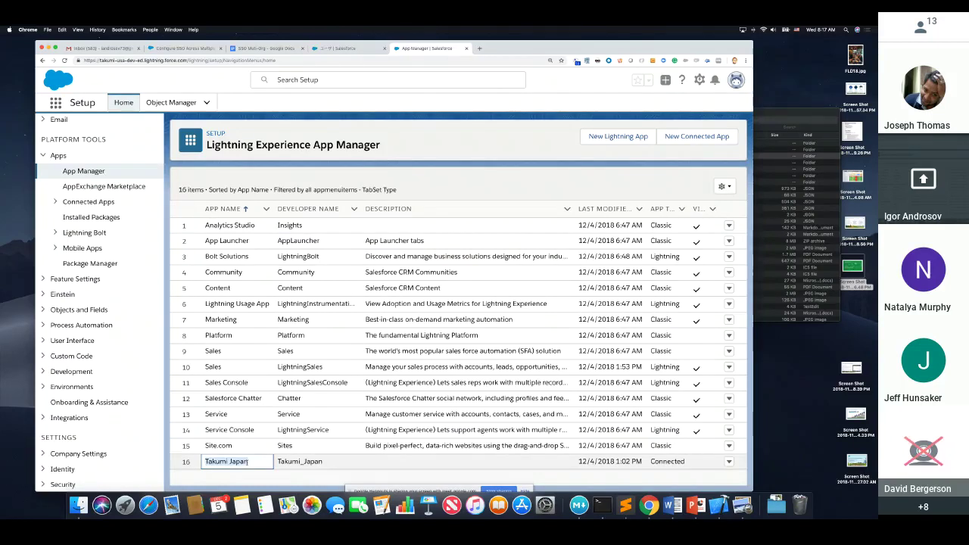
click(728, 463)
click(696, 406)
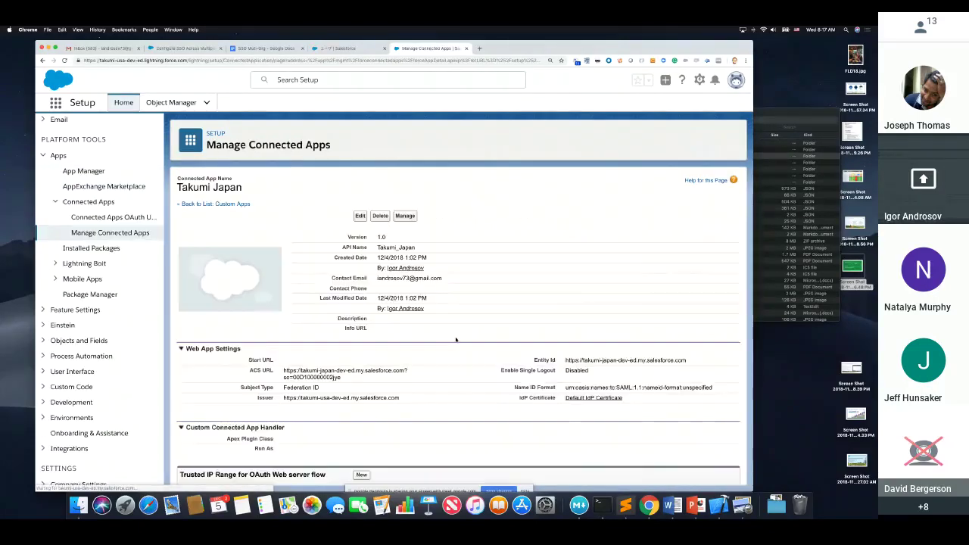
Examine the Takumi Japan app's web app settings, highlighting the ACS URL, Issuer and Subject Type values
scroll(459, 389, down, 2)
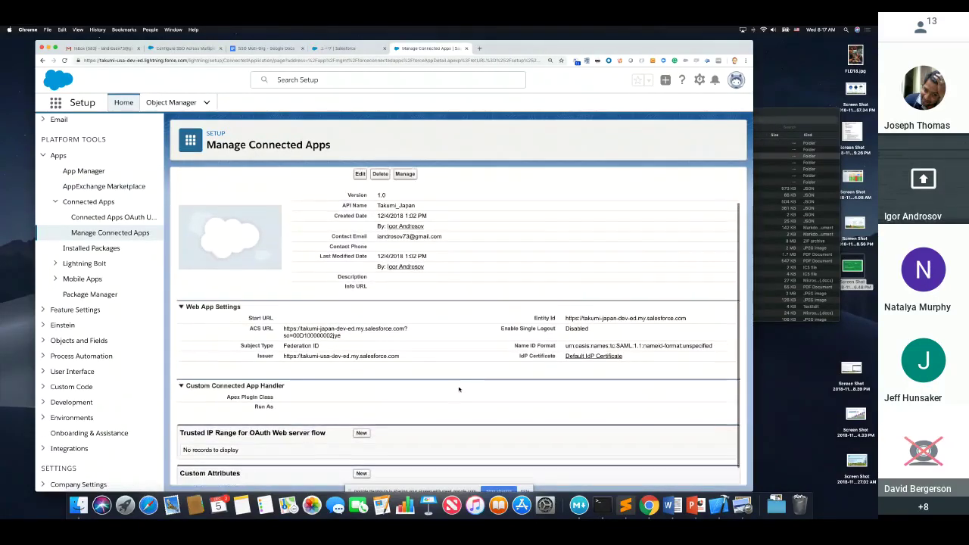
scroll(458, 389, down, 1)
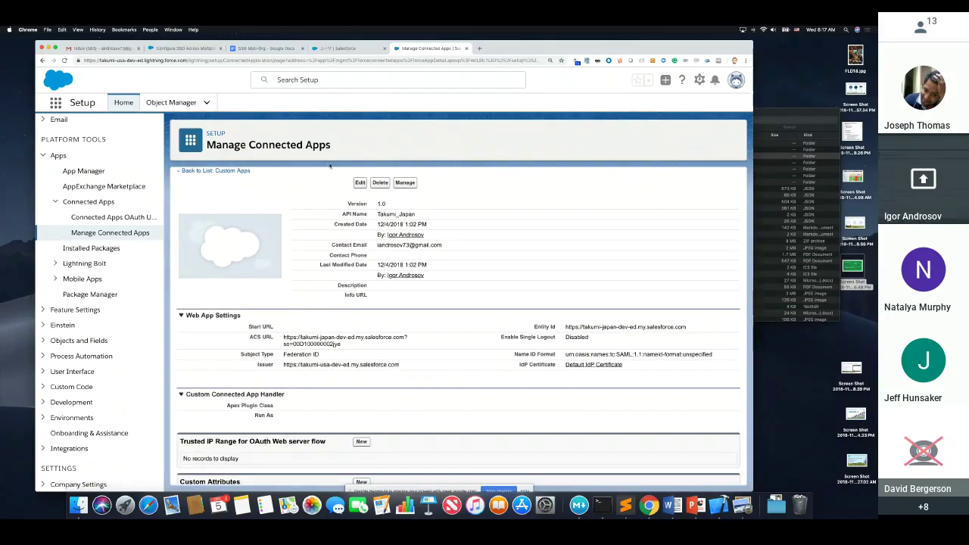
scroll(356, 197, down, 3)
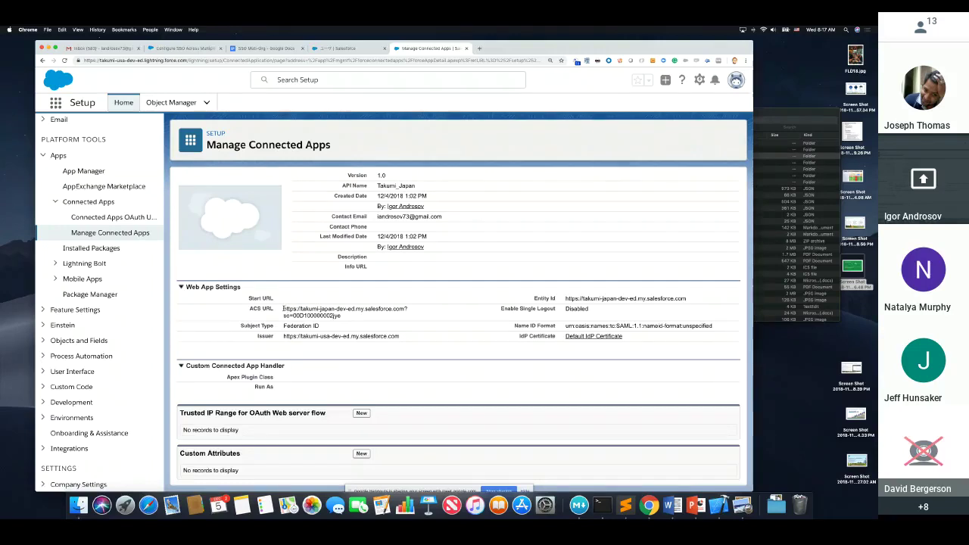
drag(284, 309, 392, 321)
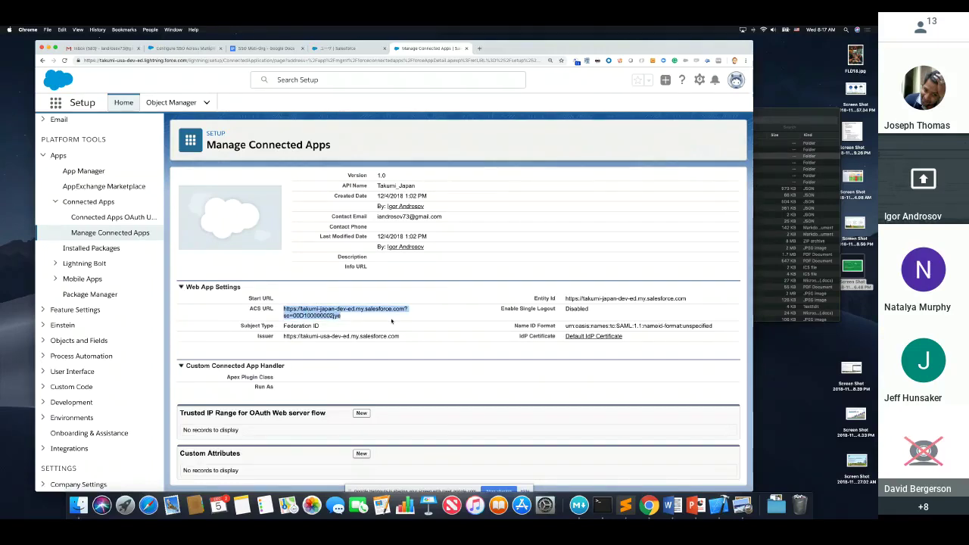
drag(284, 336, 399, 338)
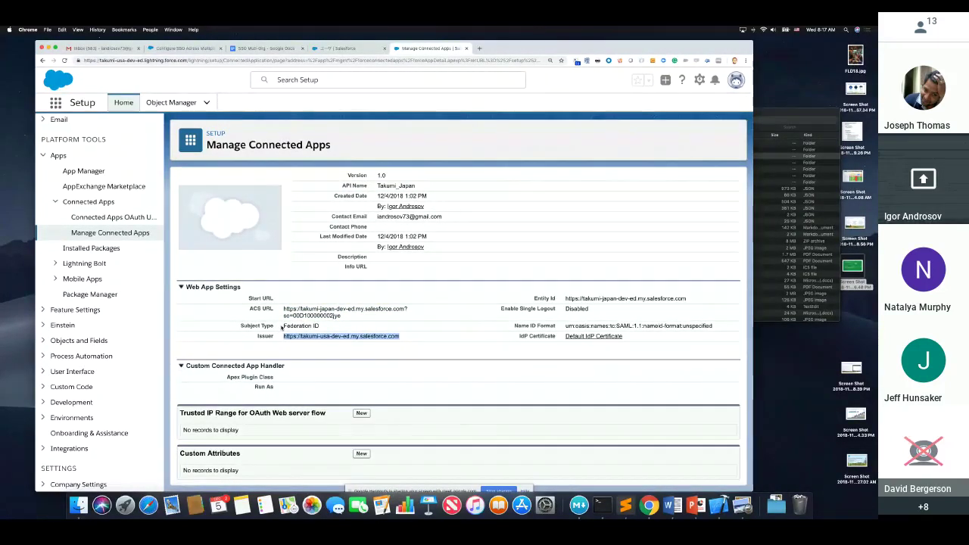
drag(283, 326, 324, 327)
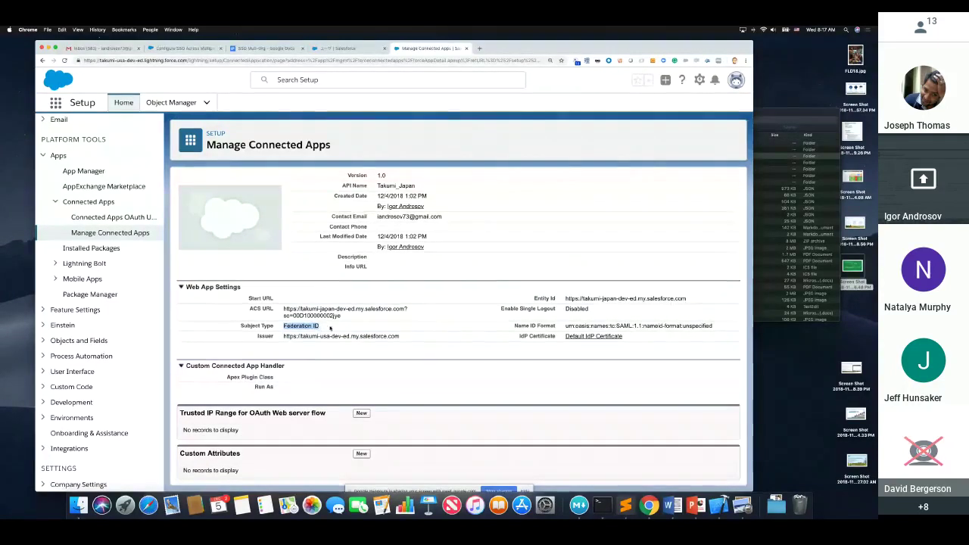
Open the Takumi Japan connected app for editing and view the Subject Type options, keeping Federation ID
scroll(327, 328, up, 3)
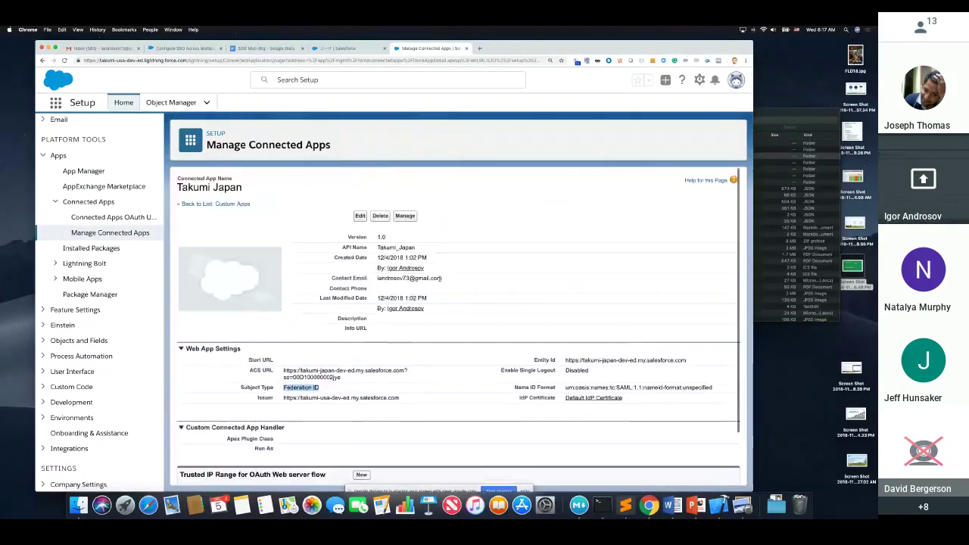
click(358, 217)
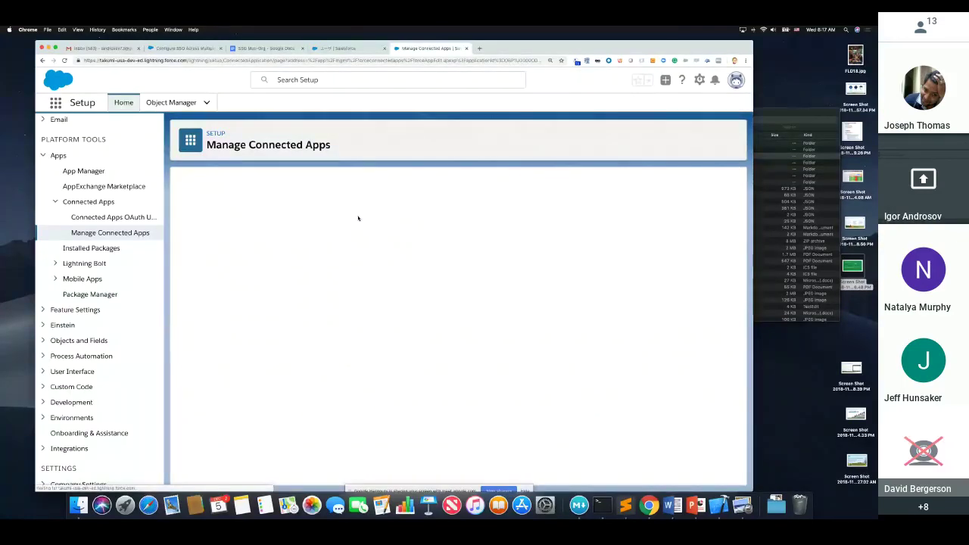
scroll(436, 274, down, 5)
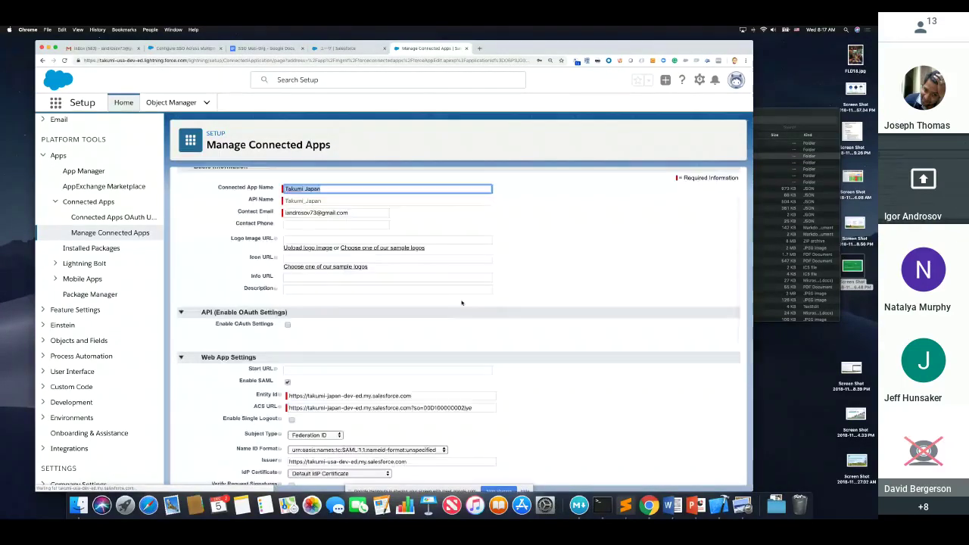
click(338, 300)
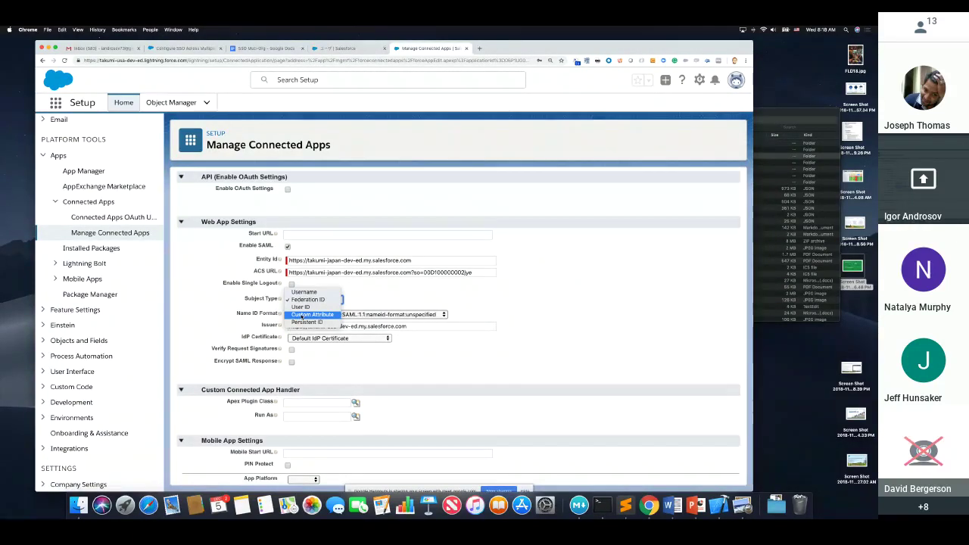
click(423, 296)
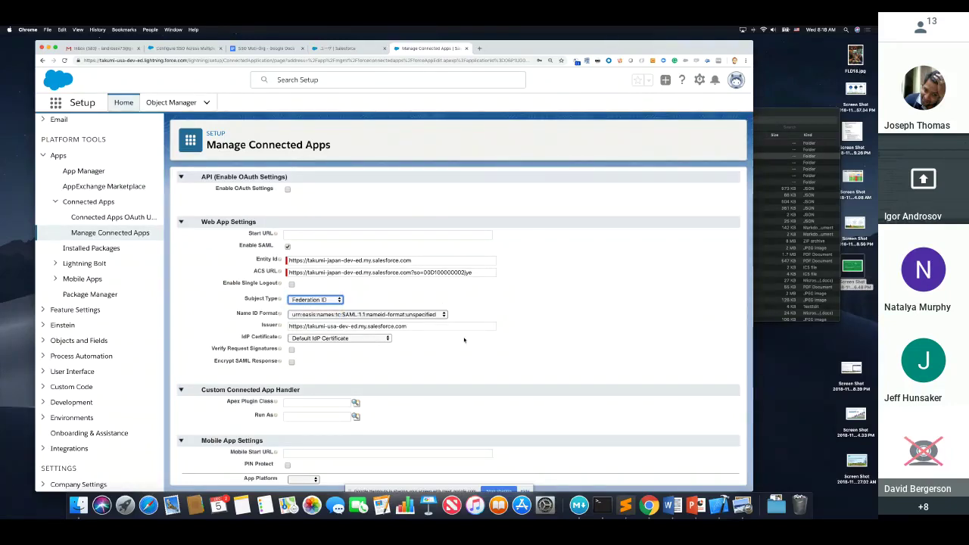
Review the connected app's full edit form, from the basic information and SAML settings to the mobile and canvas settings
scroll(424, 333, down, 1)
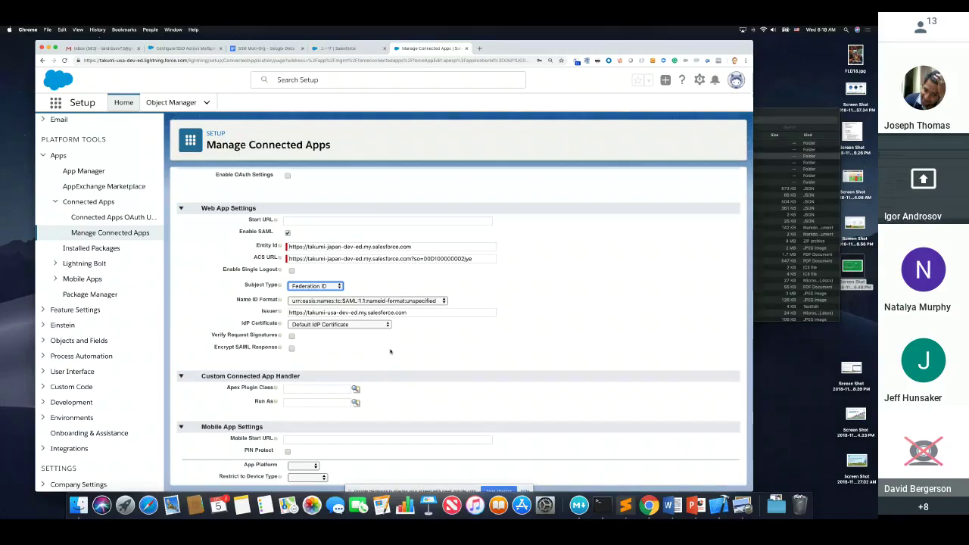
scroll(390, 350, down, 5)
scroll(390, 351, up, 6)
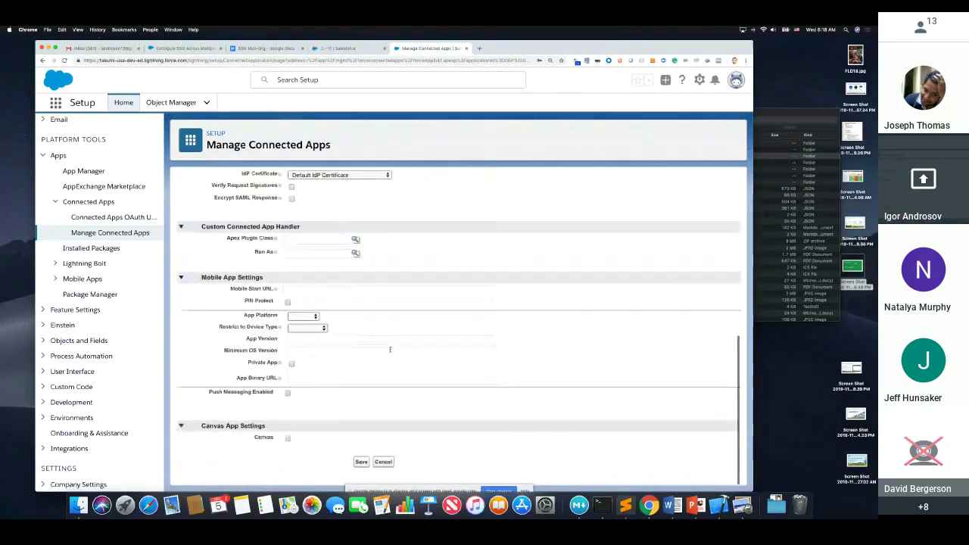
scroll(487, 335, up, 5)
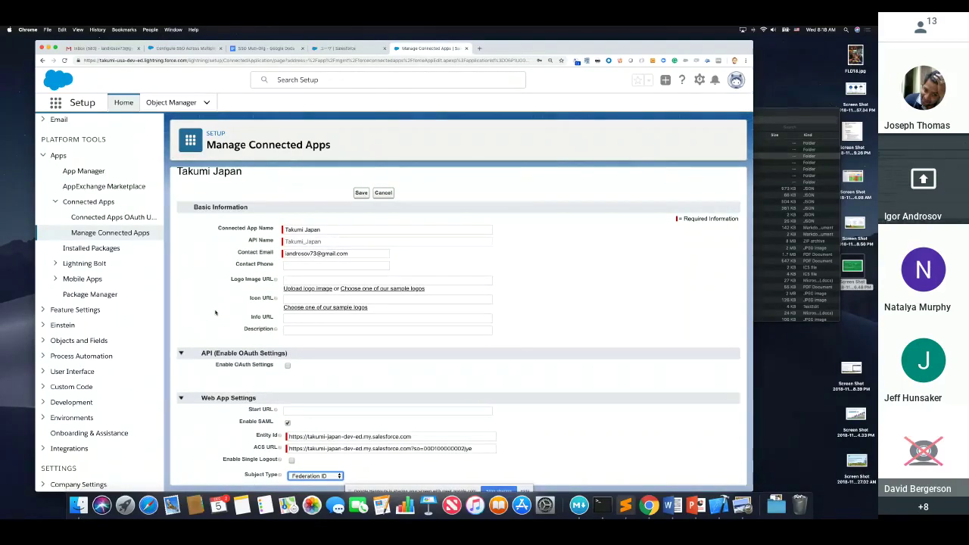
scroll(215, 312, down, 4)
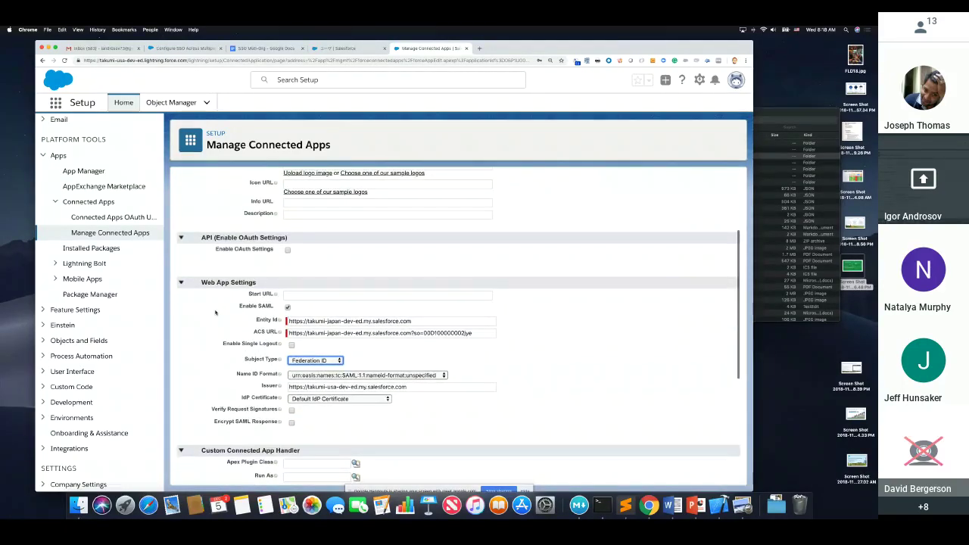
Check the Japan org's user page and highlight the Lightning link to the SoftBank account in the SSO Muti-Org document
click(344, 48)
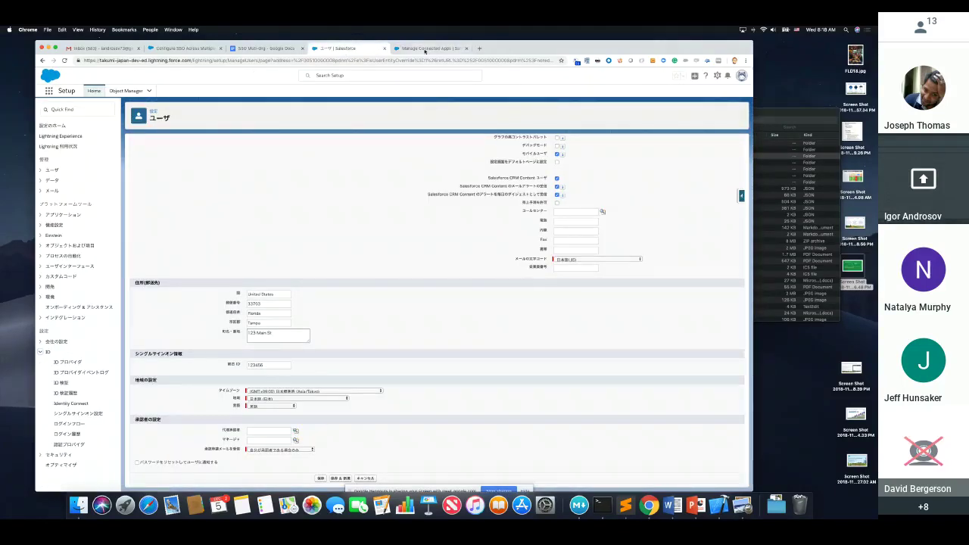
click(427, 49)
scroll(550, 187, up, 4)
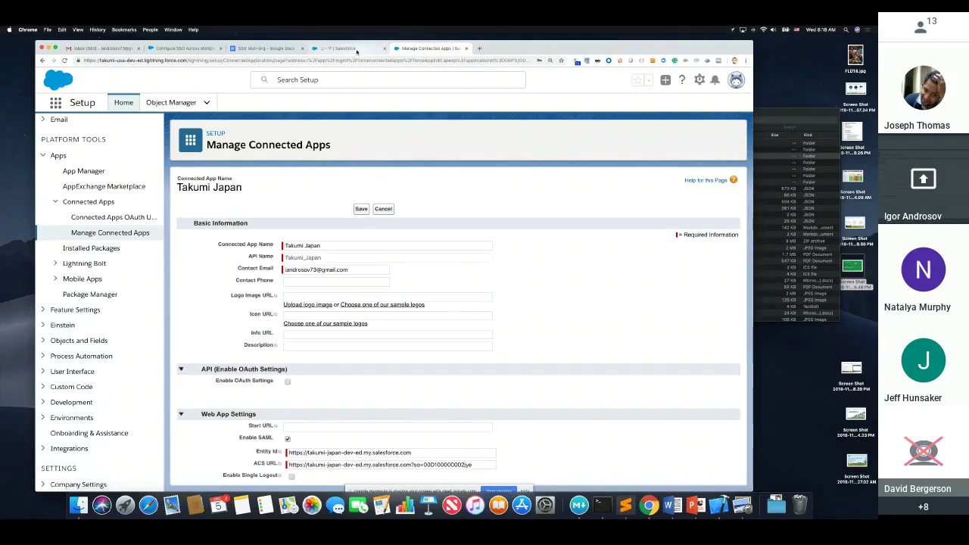
click(254, 48)
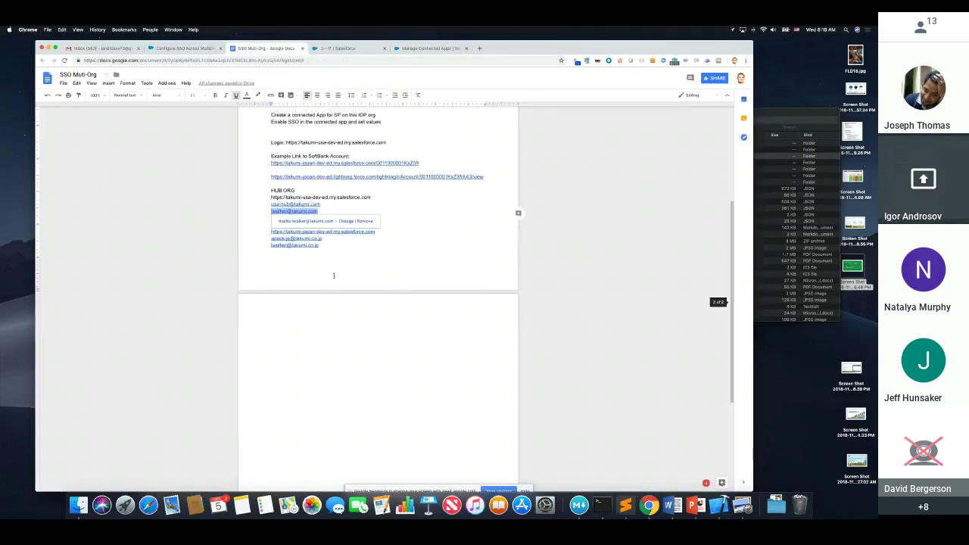
drag(271, 177, 484, 178)
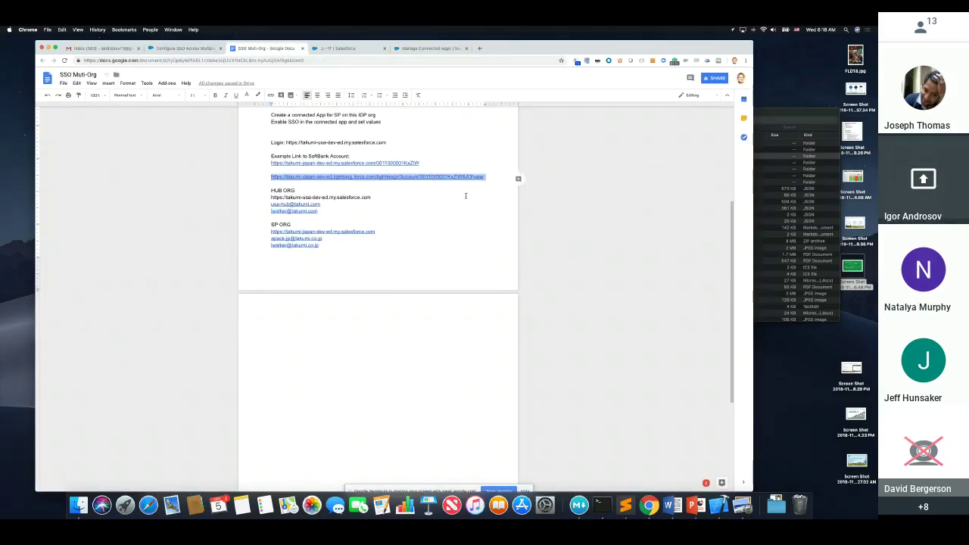
click(466, 195)
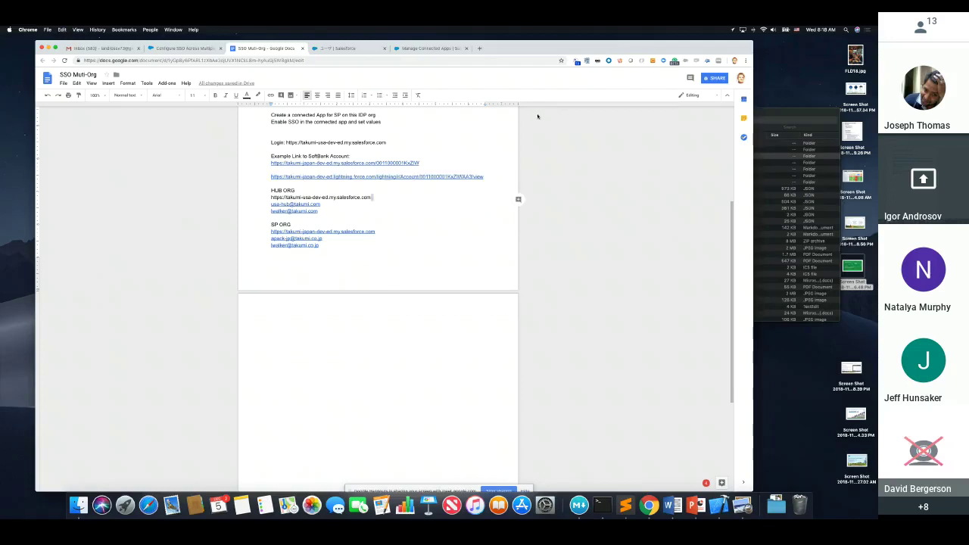
Return to the support user's browser window, close the App Launcher, and follow the My Lightning View link on the home page
click(340, 48)
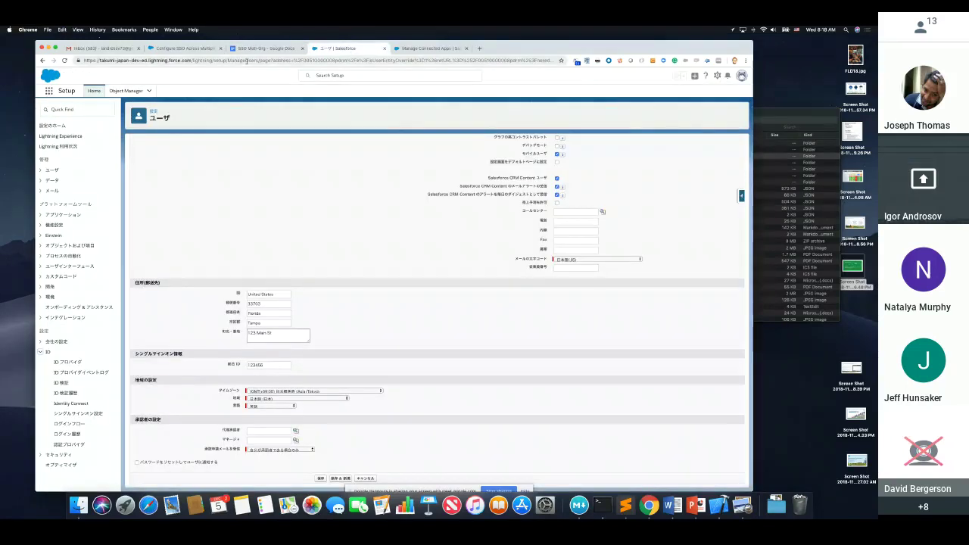
key(super+m)
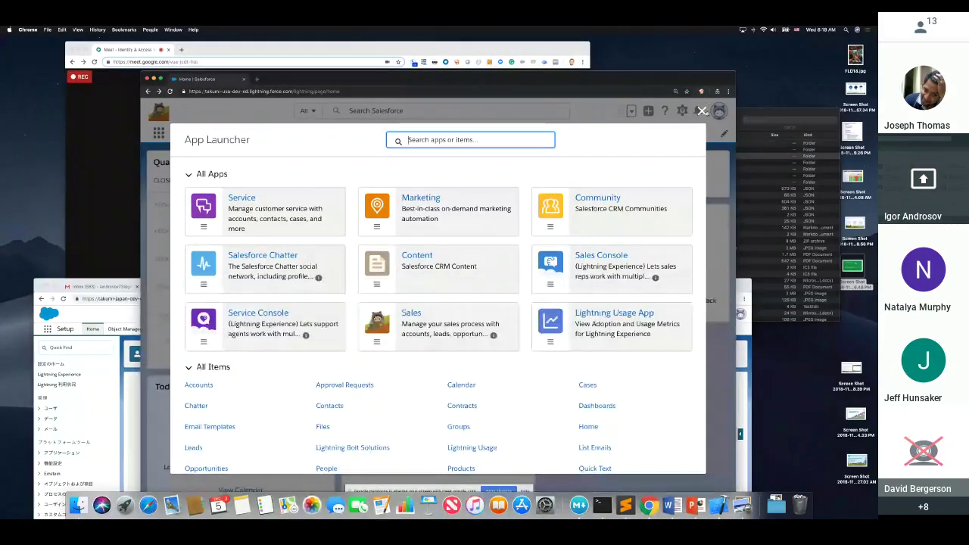
click(702, 110)
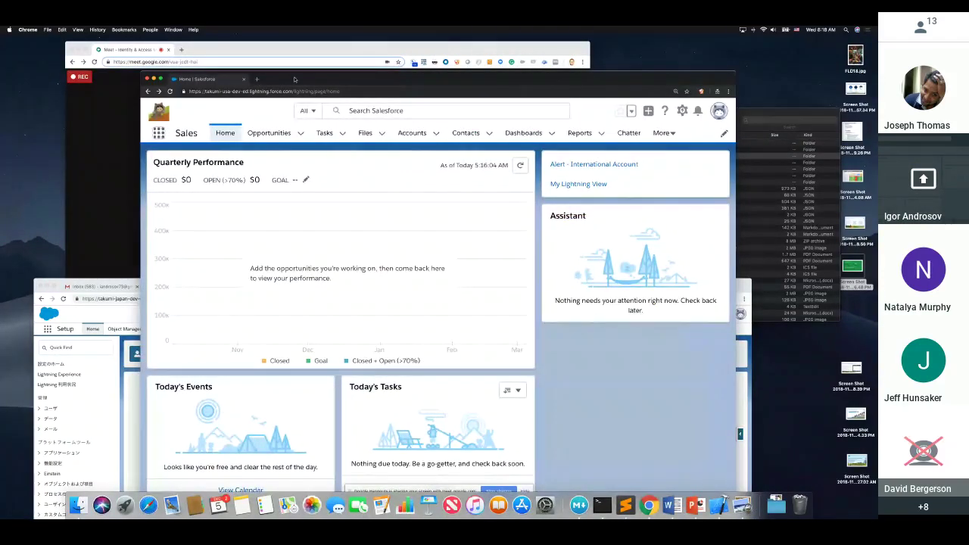
drag(296, 78, 312, 76)
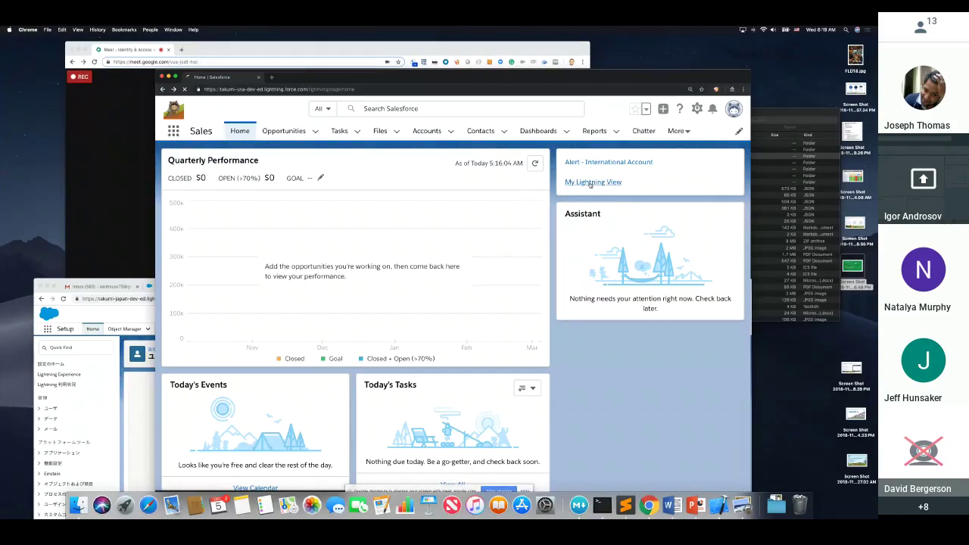
click(589, 183)
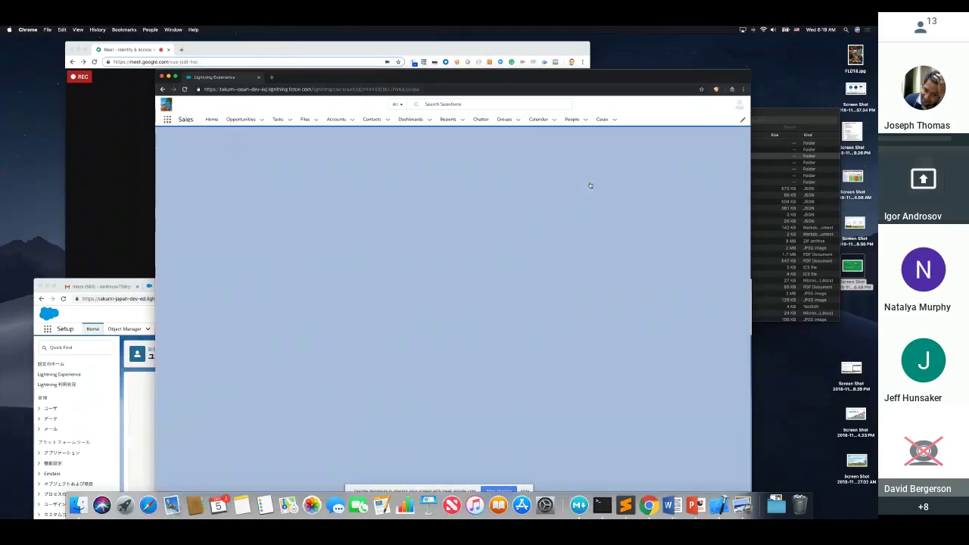
Return to the Takumi USA home page and follow its Alert - International Account link to the Takumi Japan org
click(240, 91)
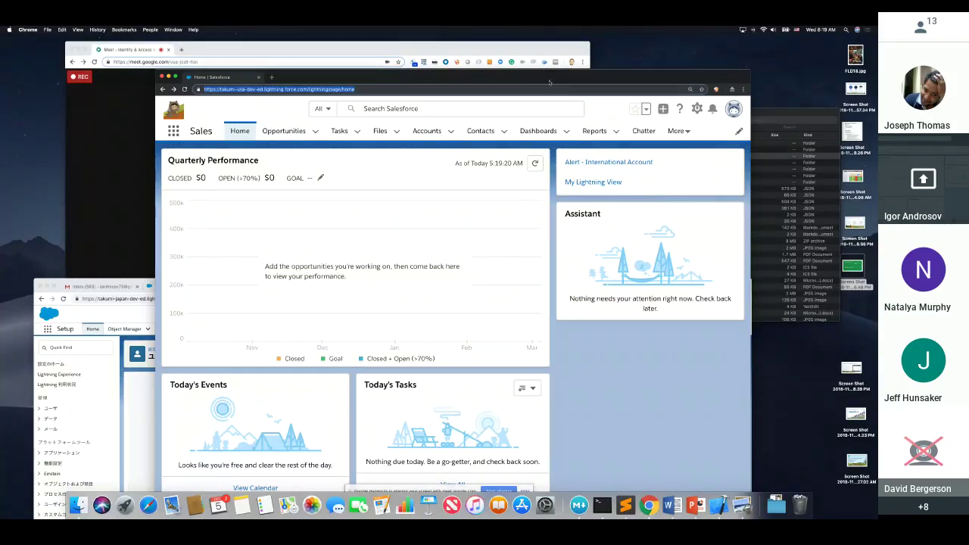
drag(548, 81, 538, 55)
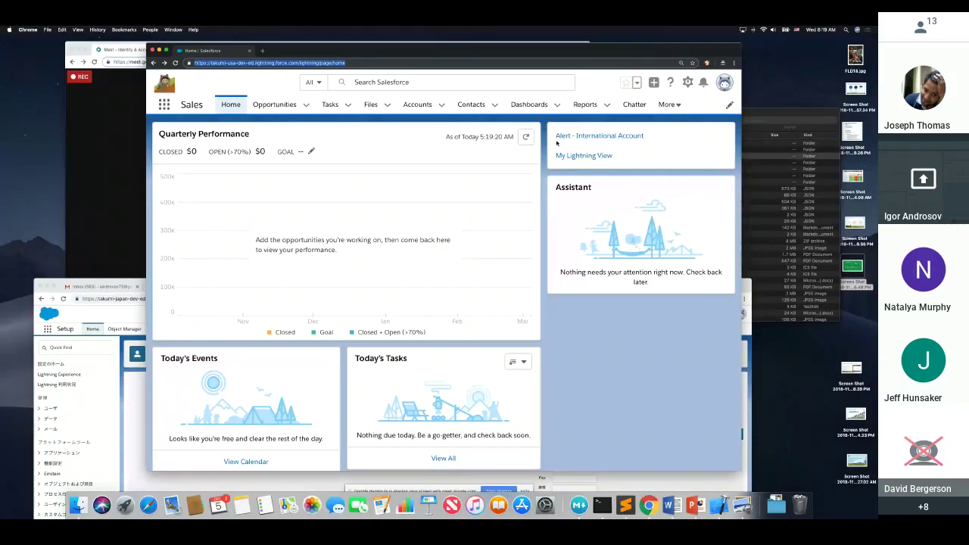
click(597, 137)
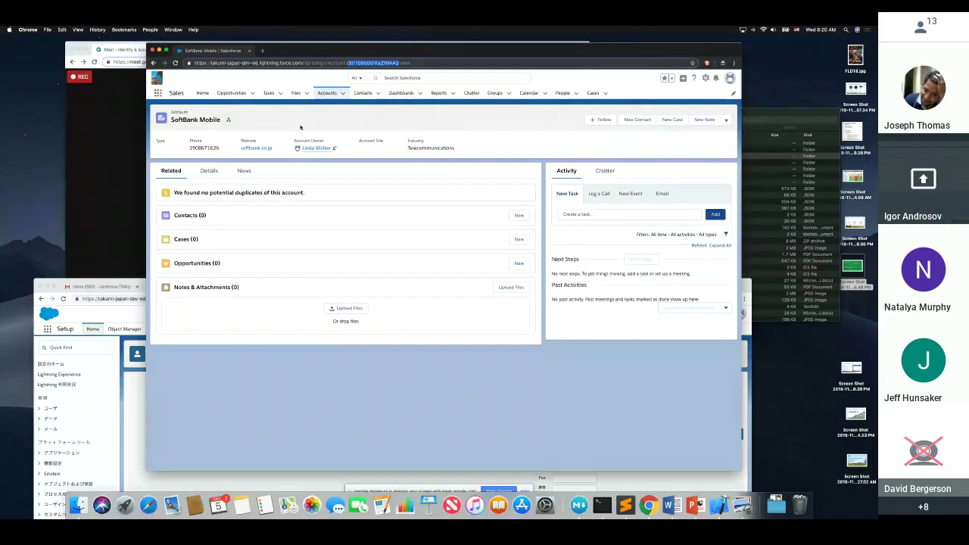
Highlight the full Takumi Japan web address of the SoftBank Mobile account page
double_click(199, 63)
drag(200, 63, 440, 68)
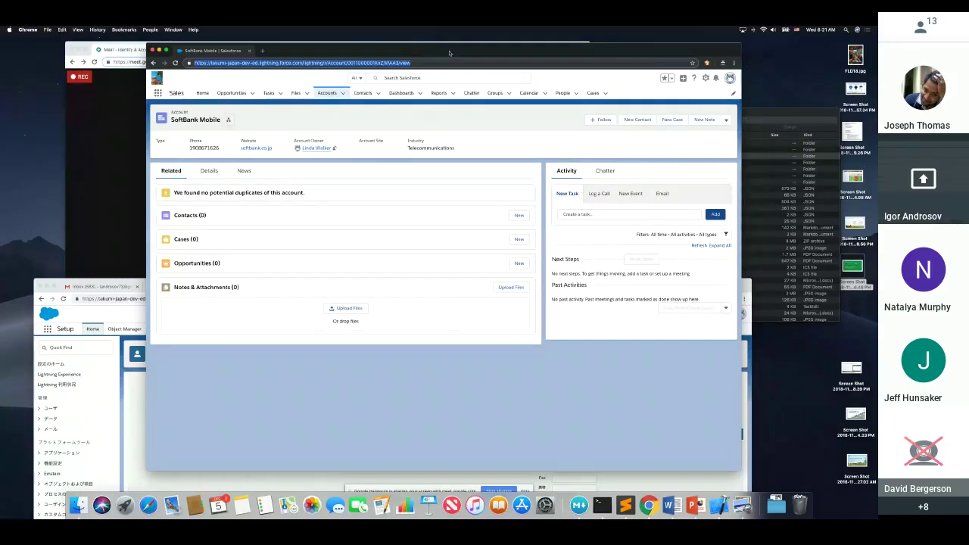
click(467, 121)
mouse_move(526, 123)
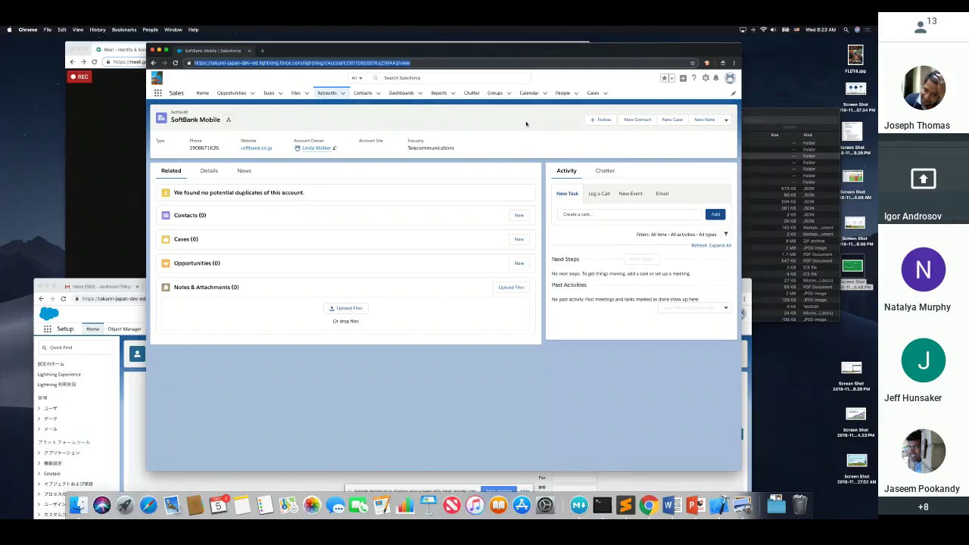
Return the support user's window to the Takumi USA home page and review the Takumi Japan connected app's SAML settings in the Setup window
click(152, 63)
click(113, 306)
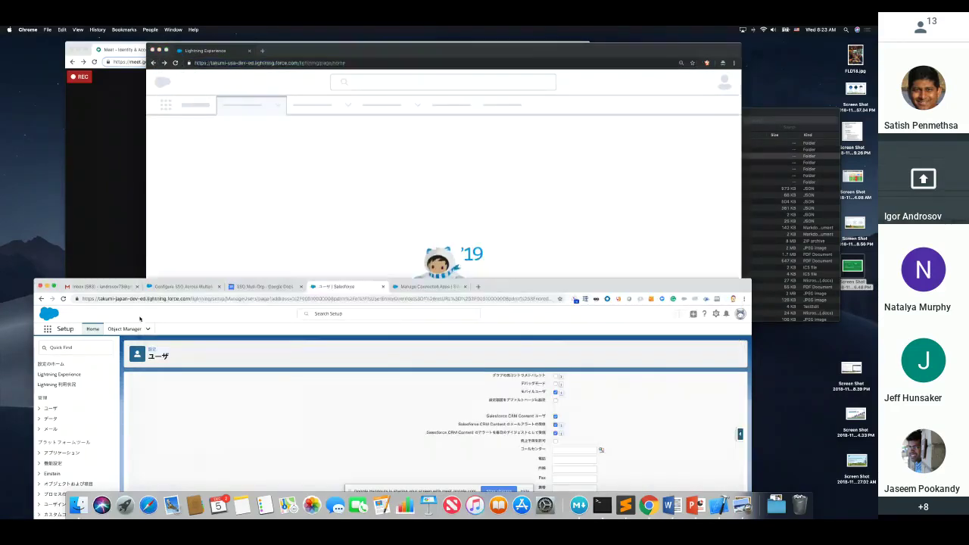
drag(517, 286, 525, 32)
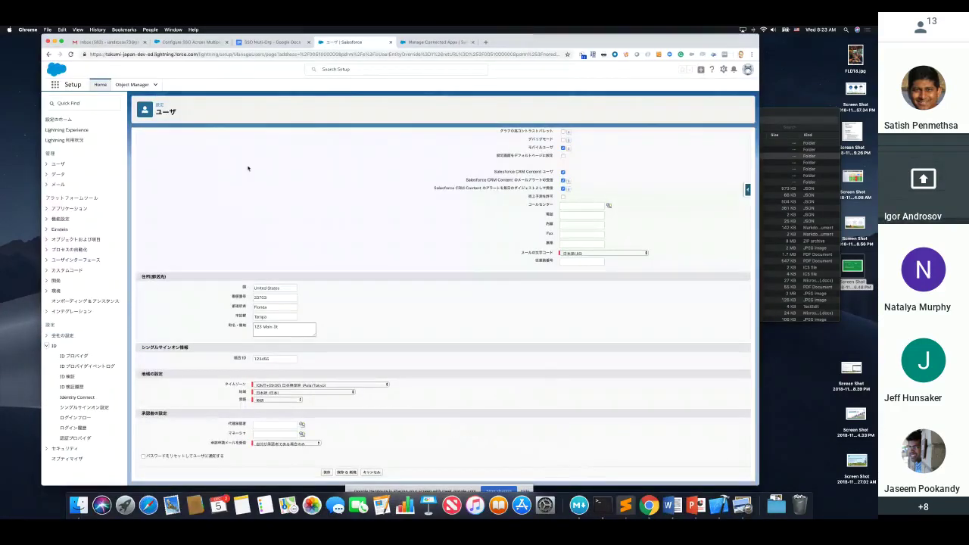
click(435, 42)
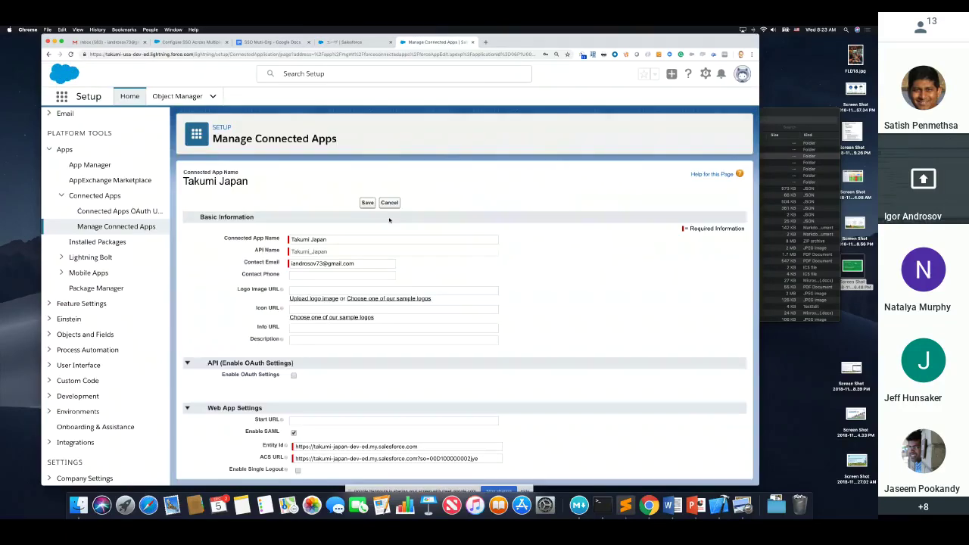
scroll(424, 249, down, 10)
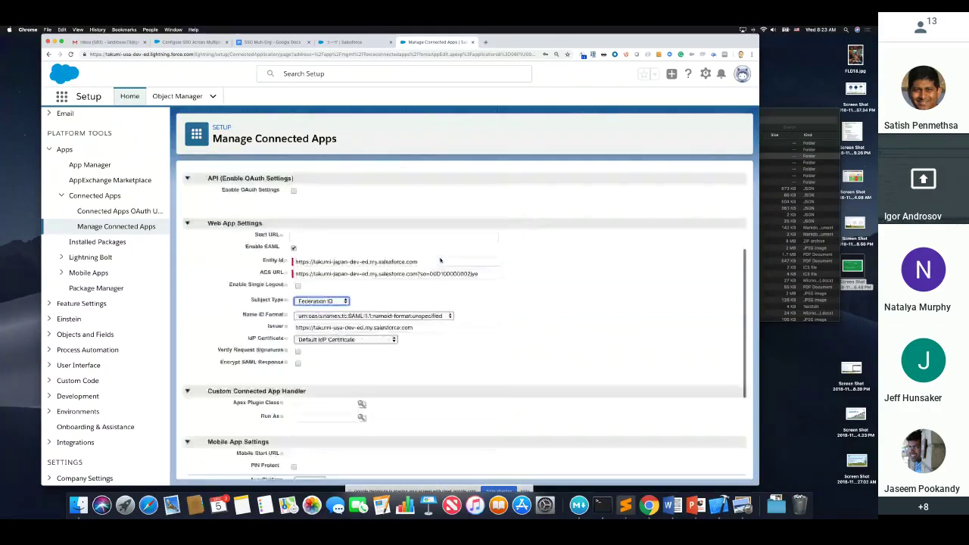
scroll(441, 261, up, 1)
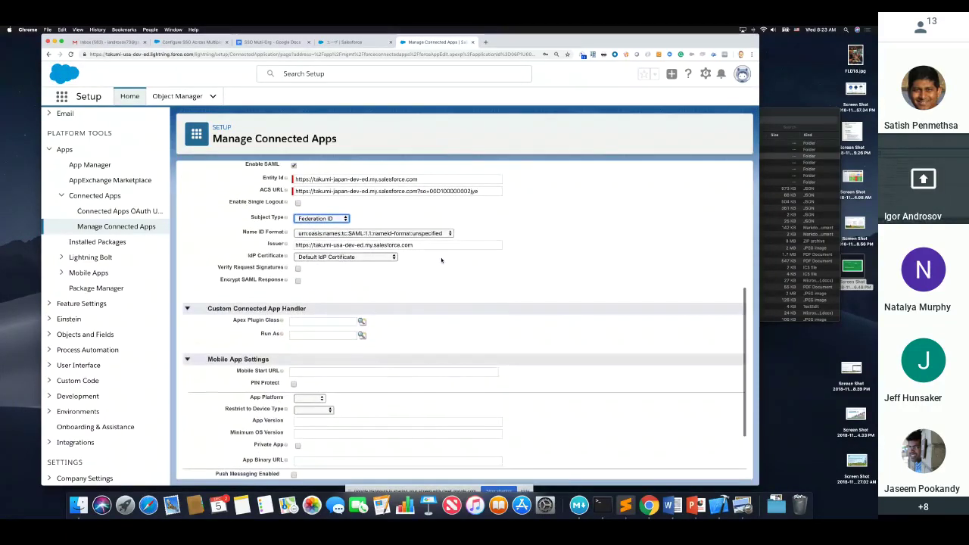
Set the connected app's Subject Type to Custom Attribute, and view the Custom Attribute and Subject Type choices
click(321, 220)
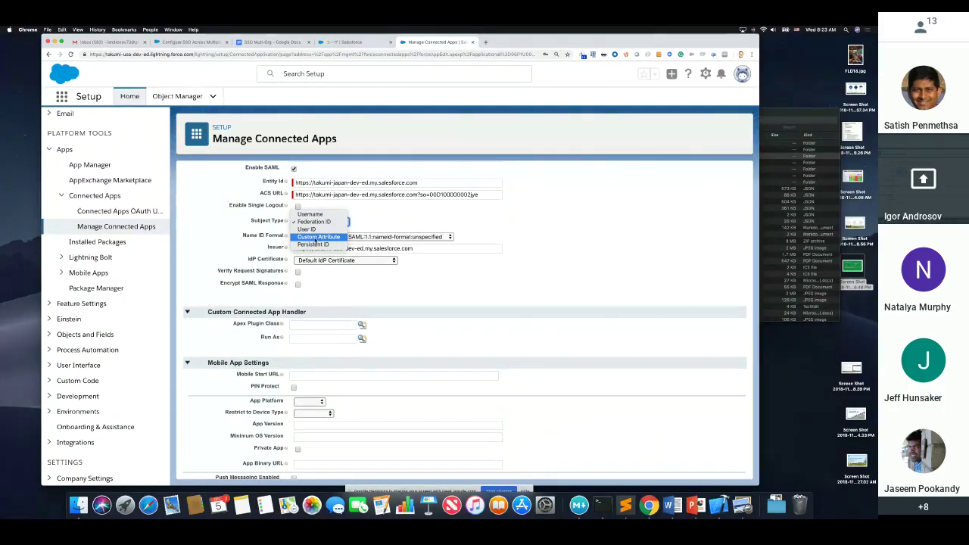
click(319, 237)
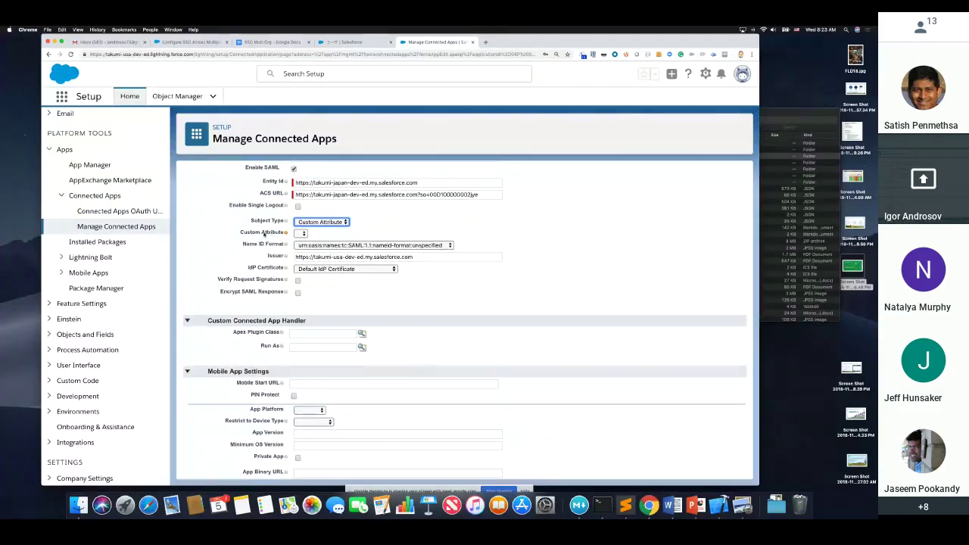
click(302, 233)
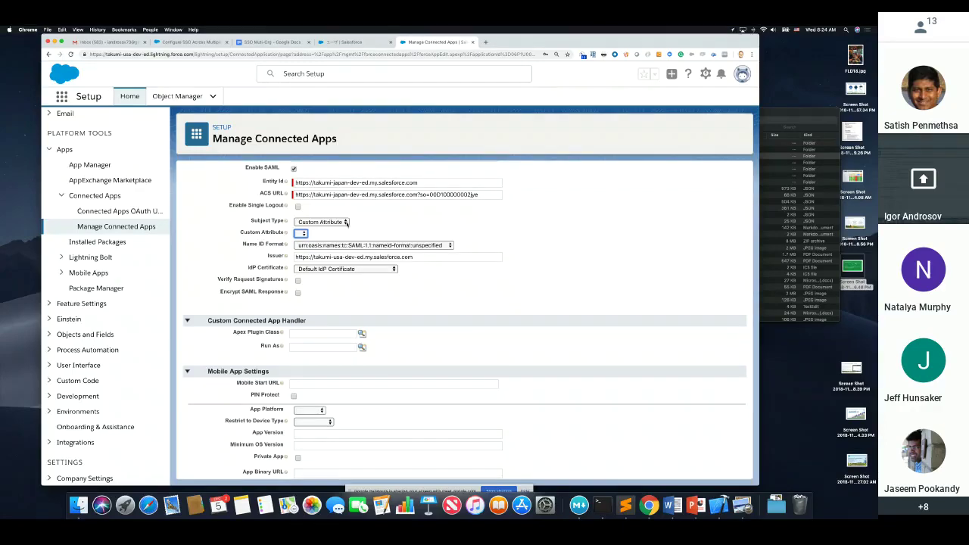
click(346, 222)
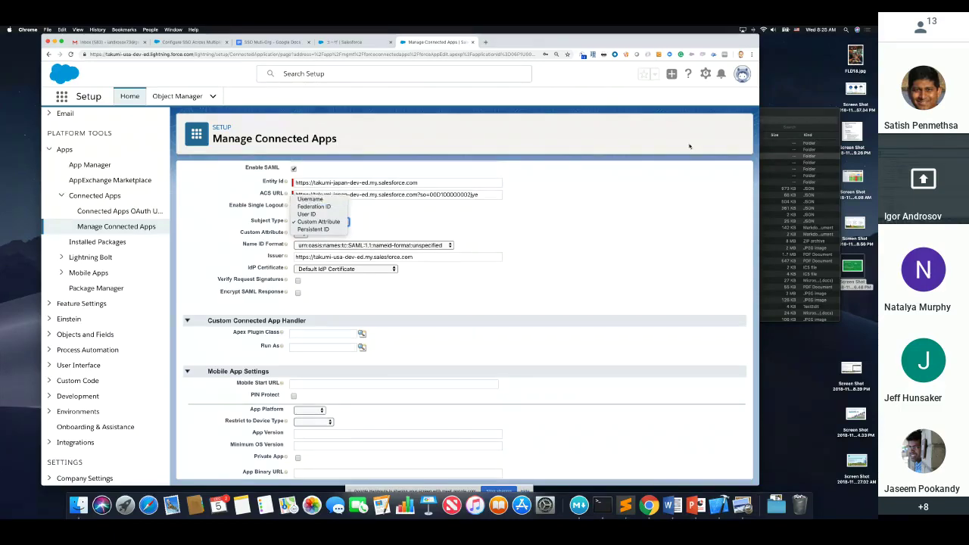
key(ctrl+Up)
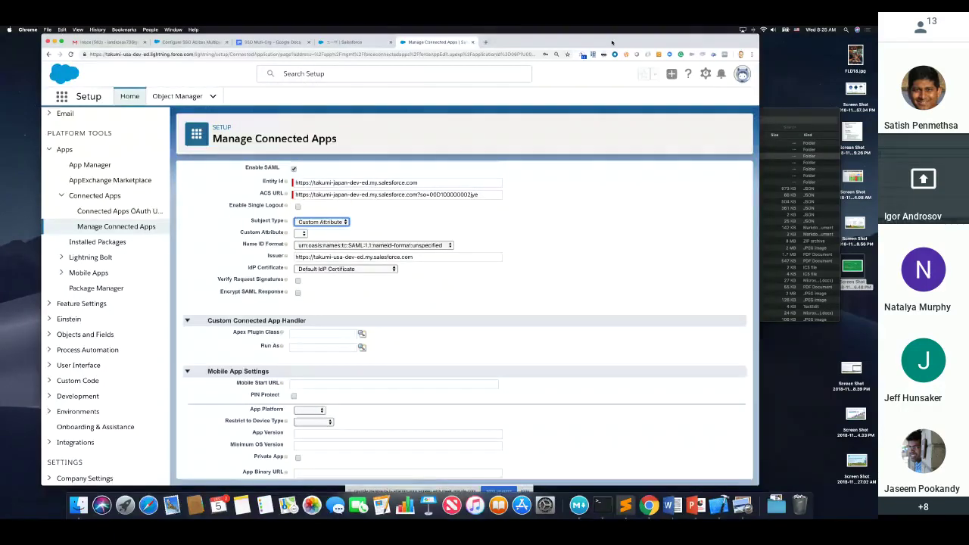
Check which user and org domain the profile menu shows in the Takumi USA home window
click(390, 53)
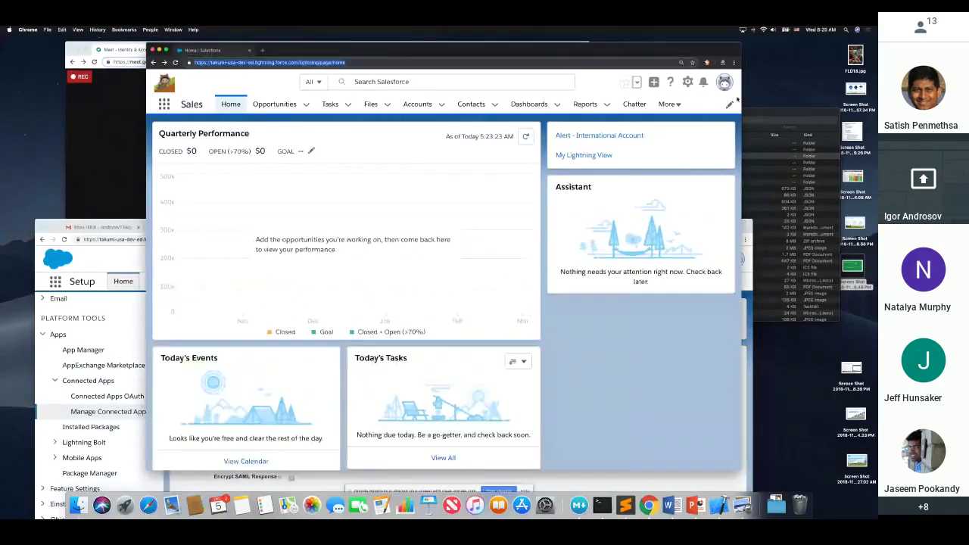
click(724, 81)
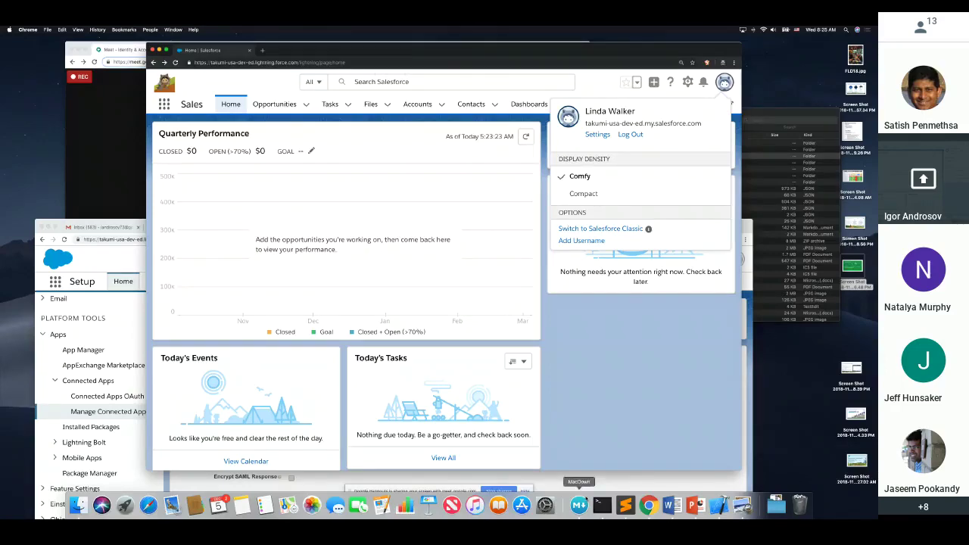
click(585, 384)
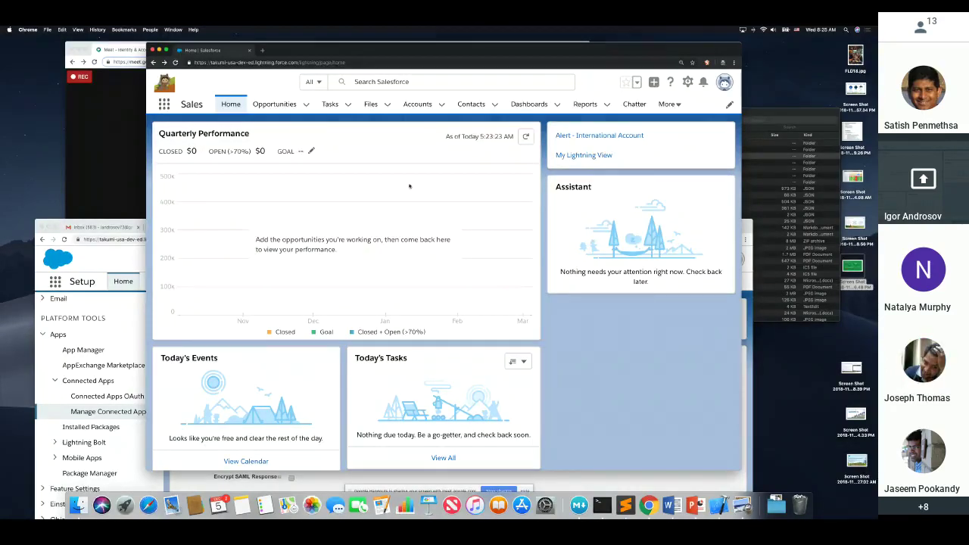
Bring the Setup window back and review the Takumi Japan connected app's basic information and web app settings
click(117, 266)
drag(542, 220, 542, 62)
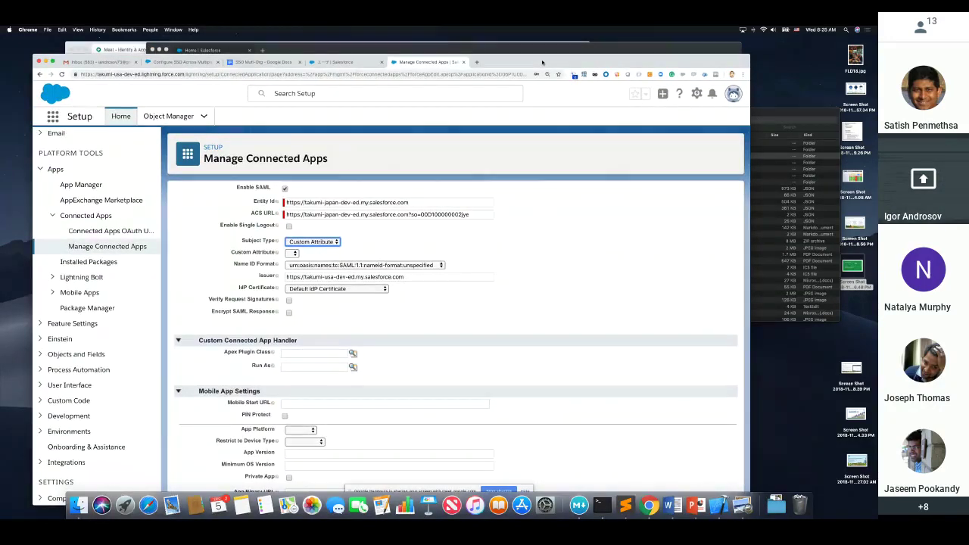
scroll(445, 317, up, 8)
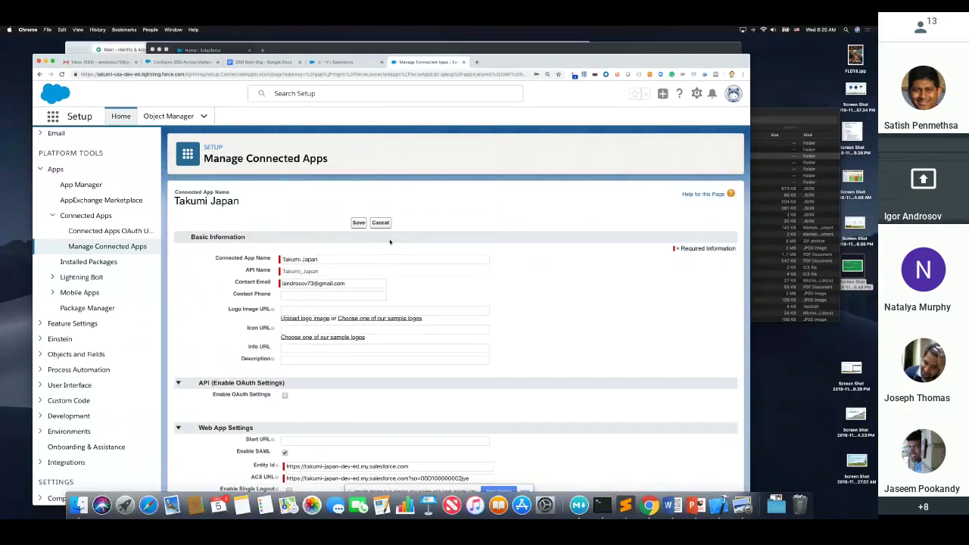
scroll(434, 249, down, 3)
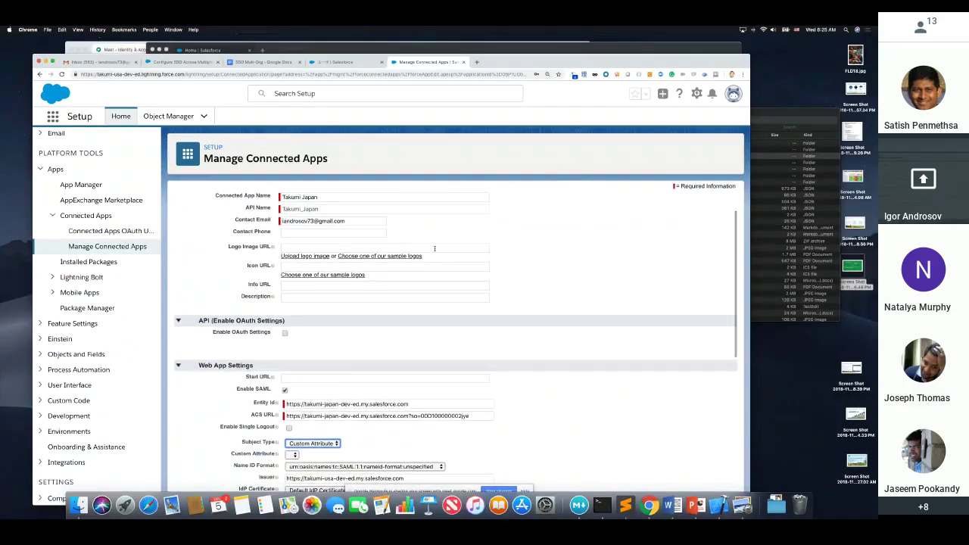
scroll(498, 279, up, 3)
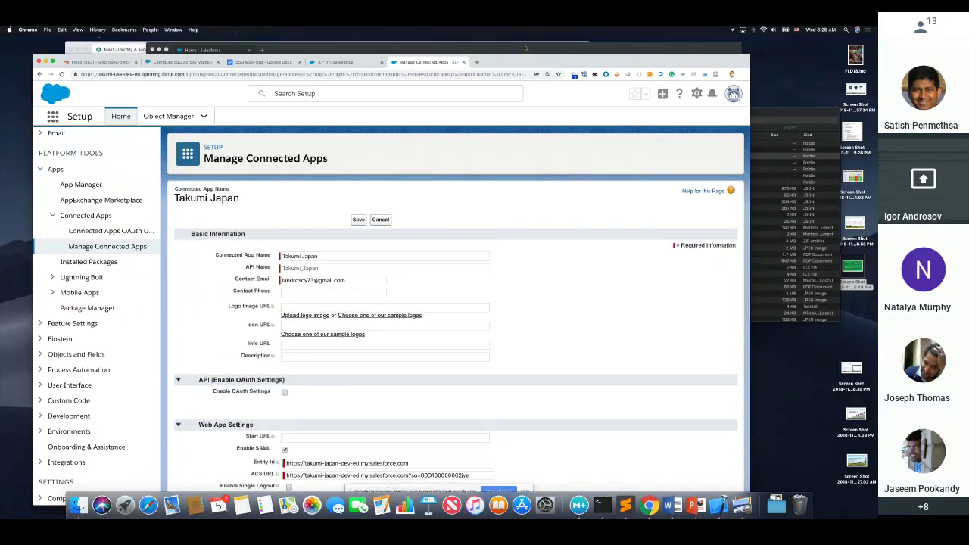
Examine the support user's edit form in the Japan org, from the general information to the single sign-on section
click(334, 62)
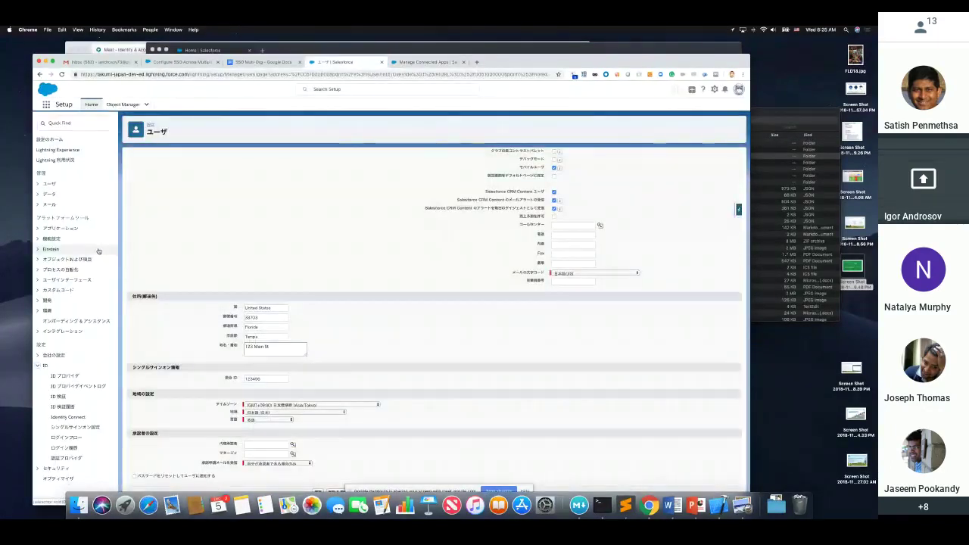
scroll(317, 241, up, 3)
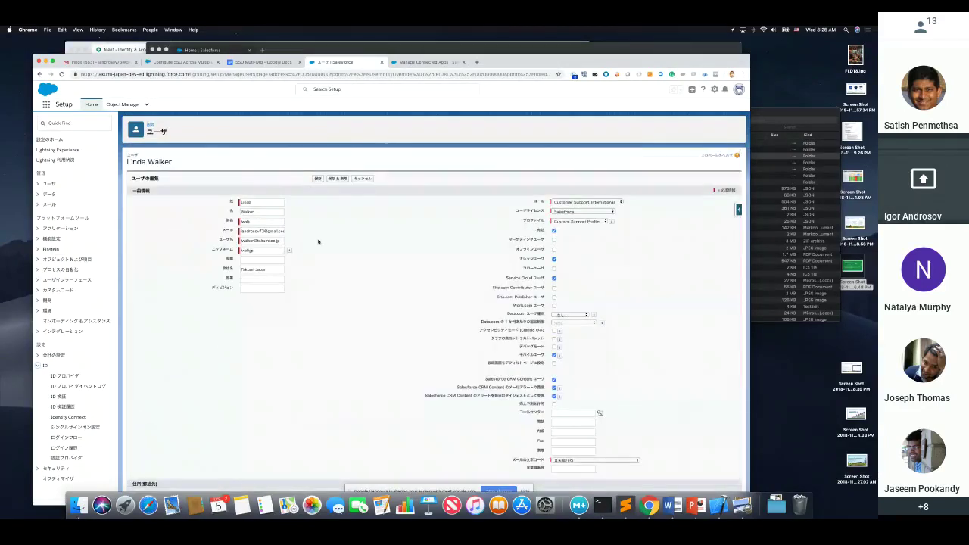
scroll(325, 255, down, 1)
scroll(342, 239, down, 5)
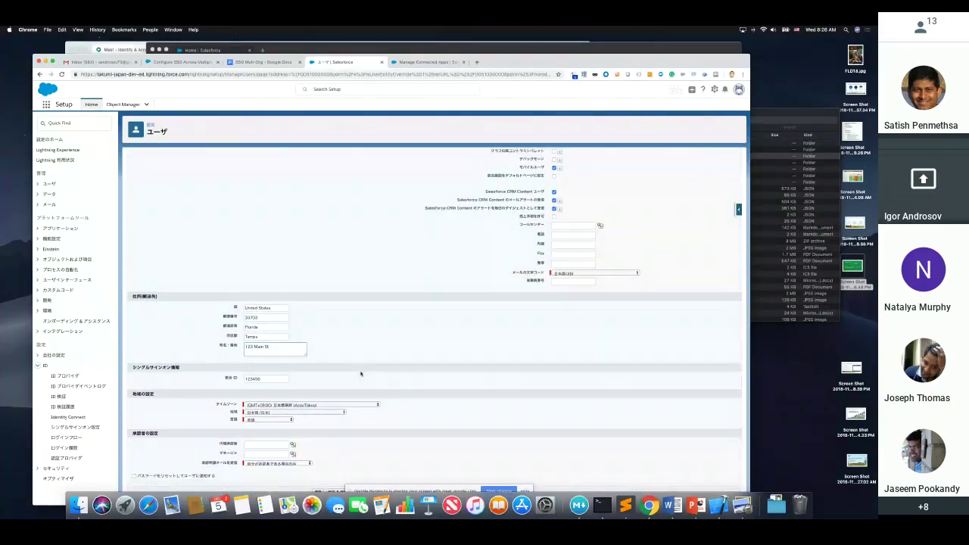
Point out the user's Federation ID, pick its suggested value again, and return to the start of the edit form
double_click(246, 379)
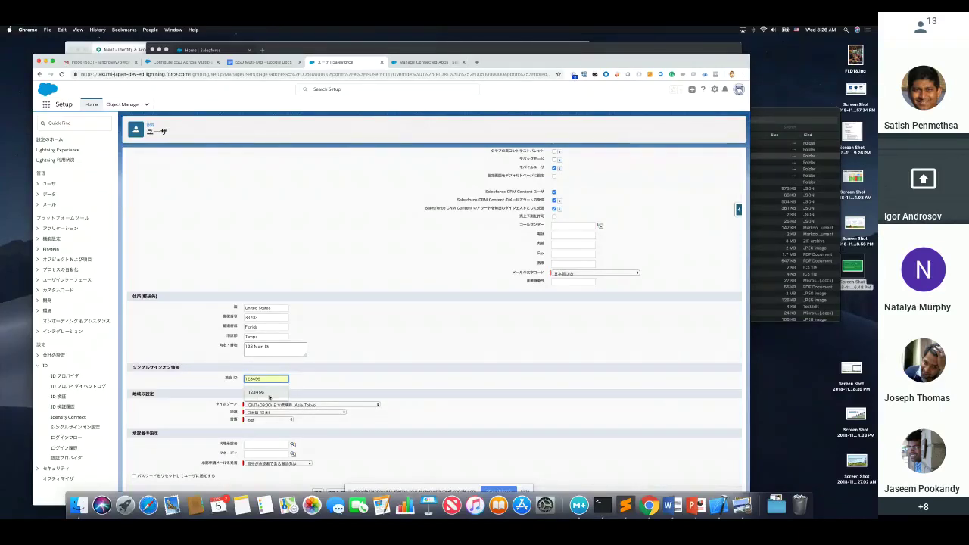
click(269, 396)
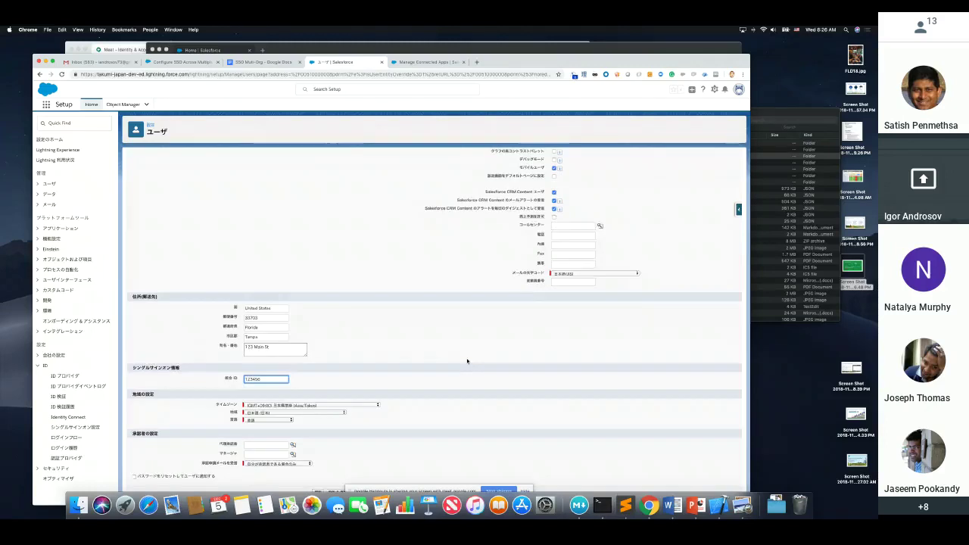
scroll(465, 361, up, 5)
scroll(417, 360, up, 2)
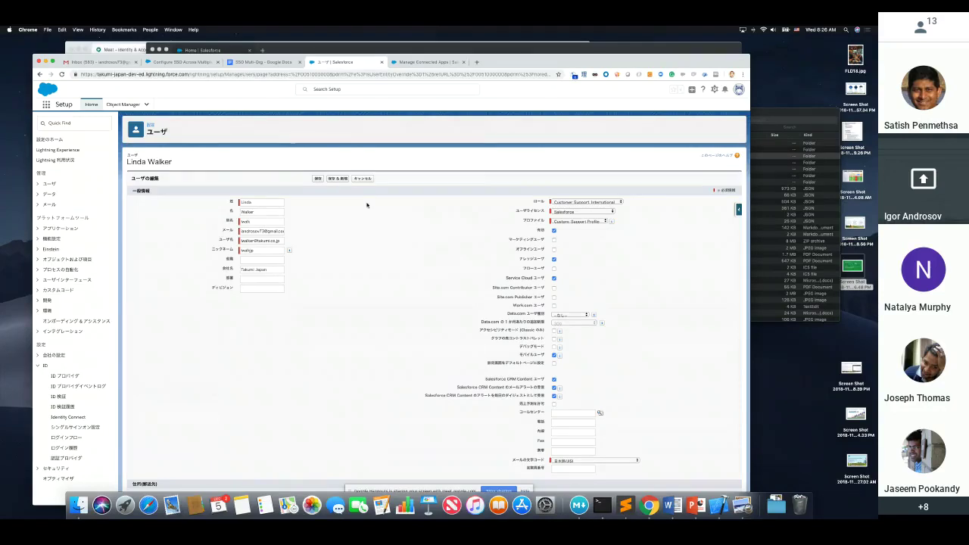
Bring the Takumi USA home window in front of the Japan org's user page and raise the system volume
click(560, 51)
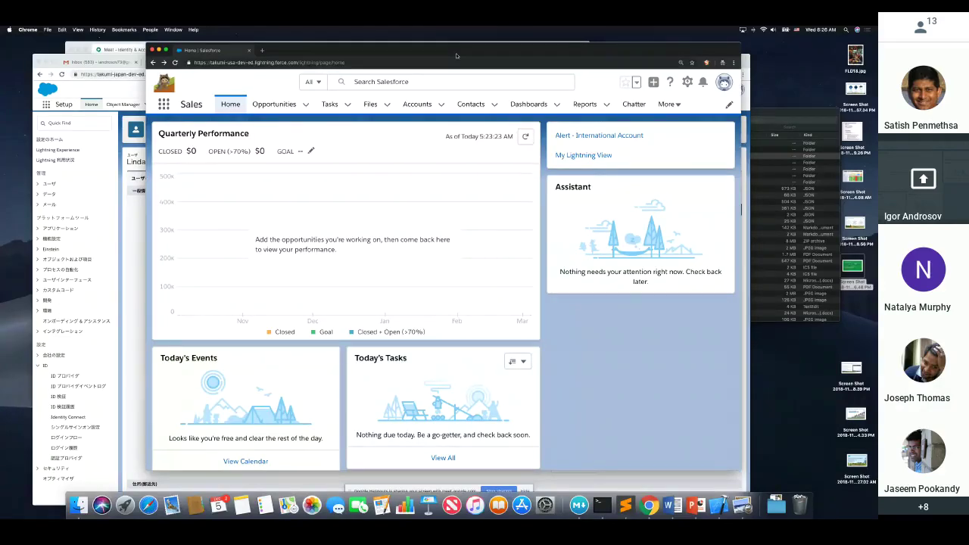
drag(456, 56, 491, 48)
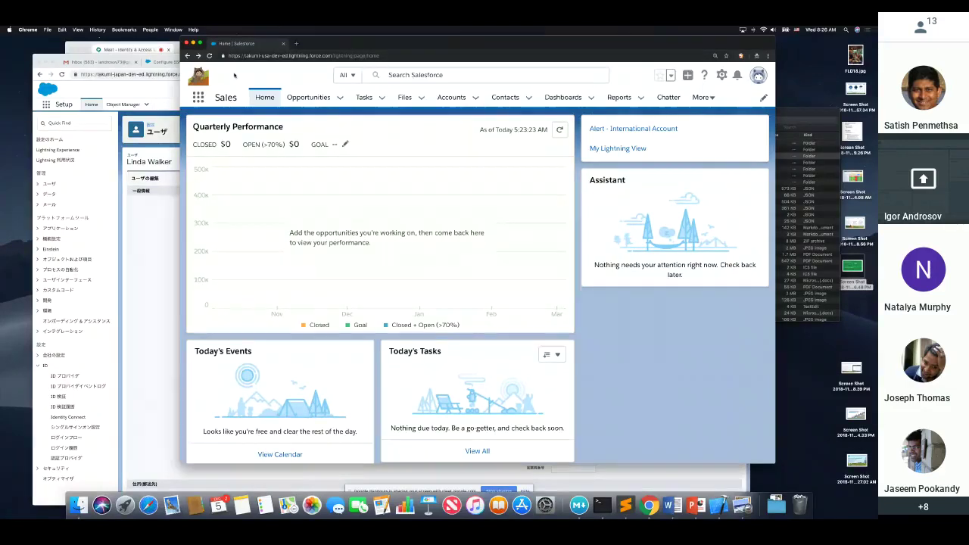
click(464, 43)
drag(464, 43, 464, 44)
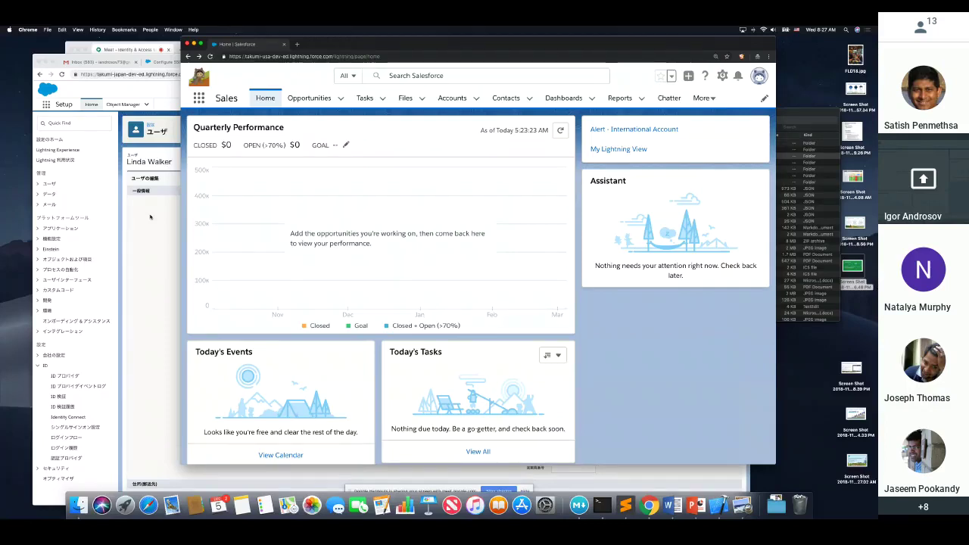
key(XF86AudioRaiseVolume)
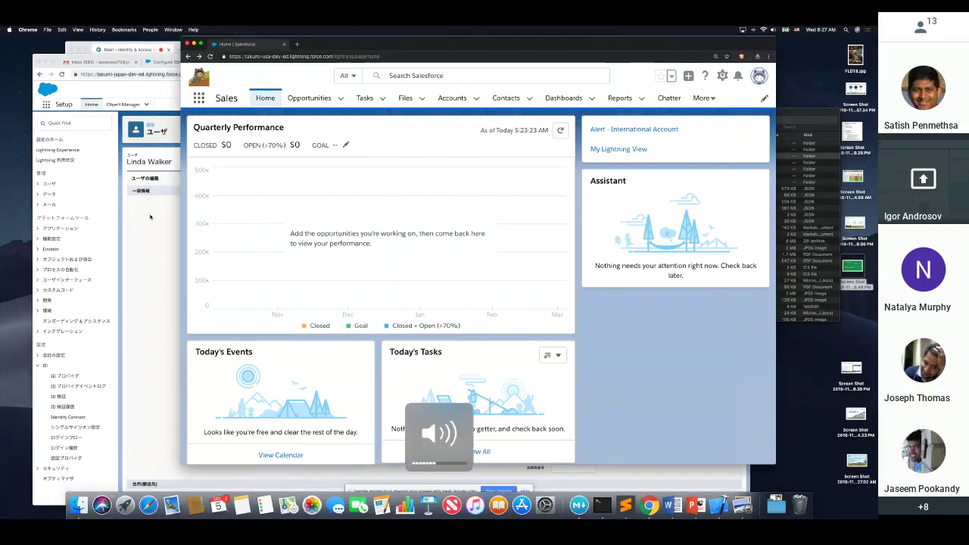
key(XF86AudioRaiseVolume)
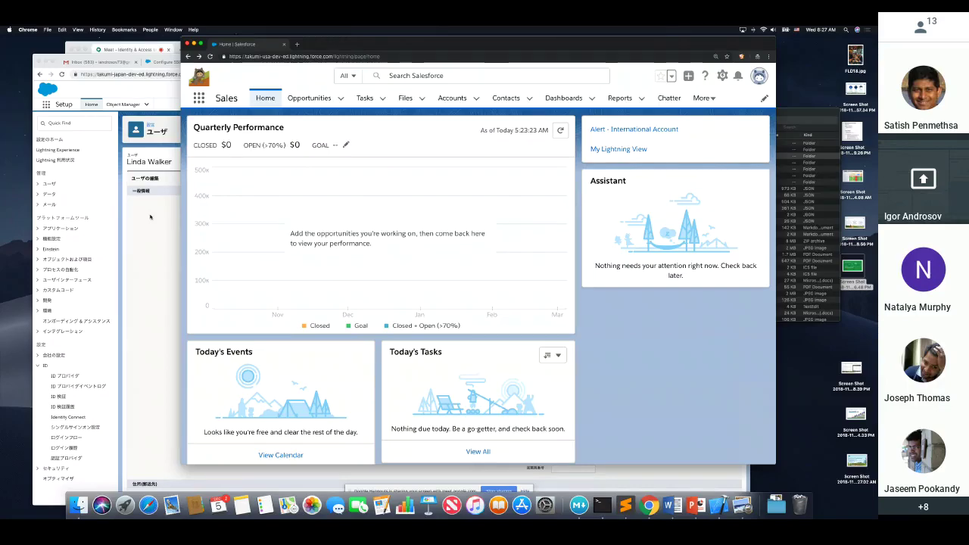
Arrange the two browser windows so the Japan org's user page is in front with the Takumi USA window behind it
drag(308, 46, 320, 44)
click(174, 93)
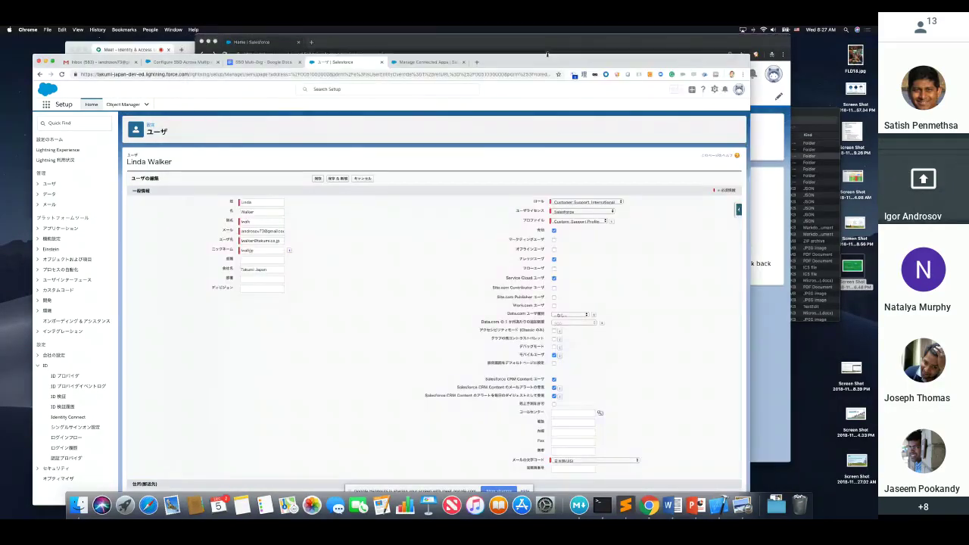
drag(544, 61, 526, 87)
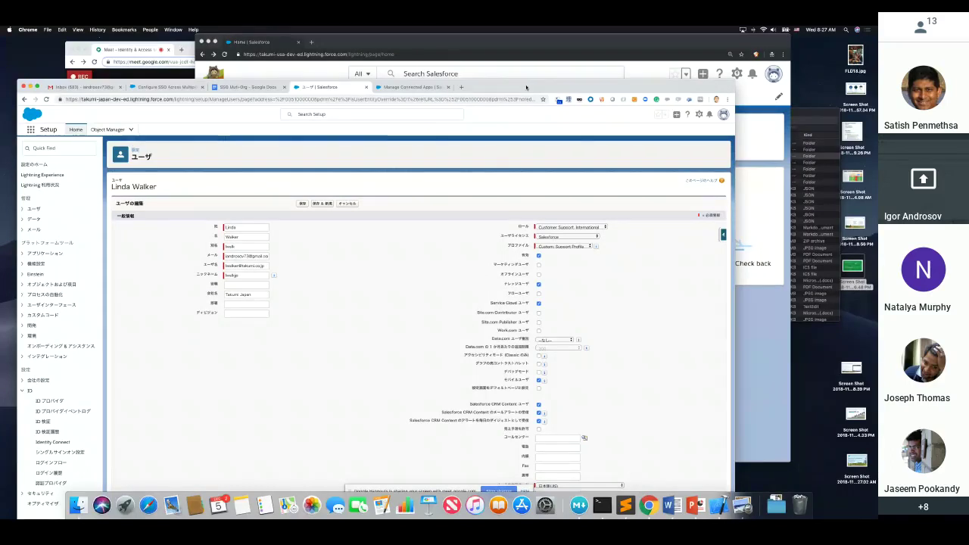
Search the Takumi USA org's setup for "App" and open the App Manager
click(414, 87)
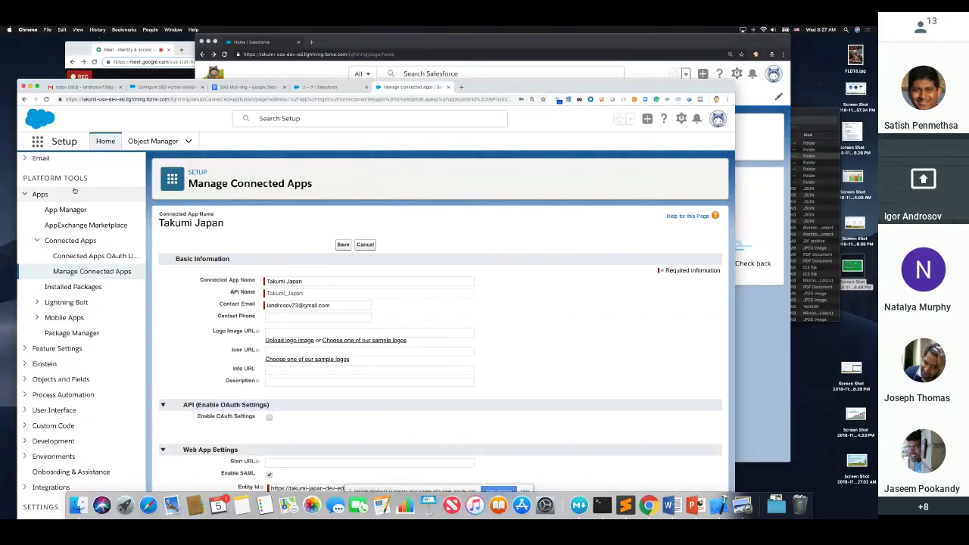
scroll(72, 194, up, 5)
click(81, 169)
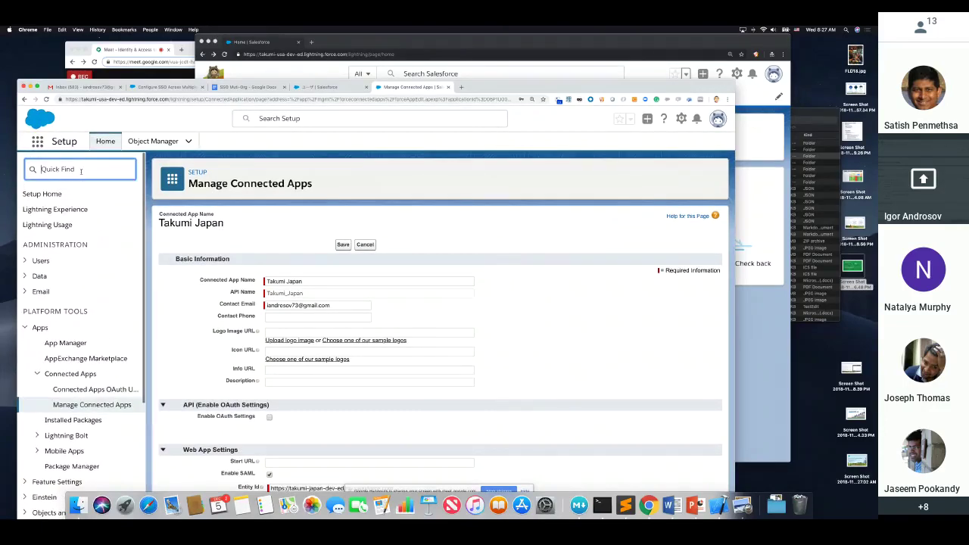
text(App)
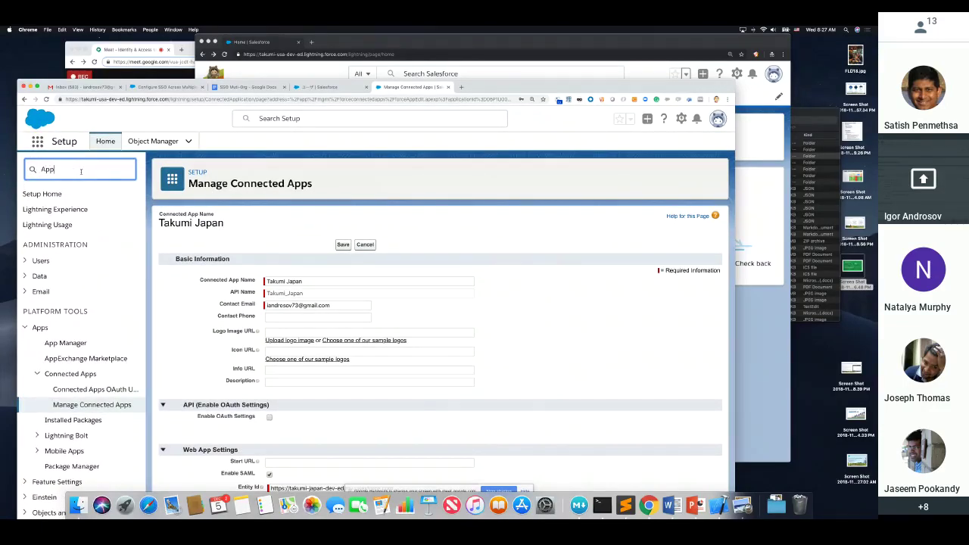
click(65, 240)
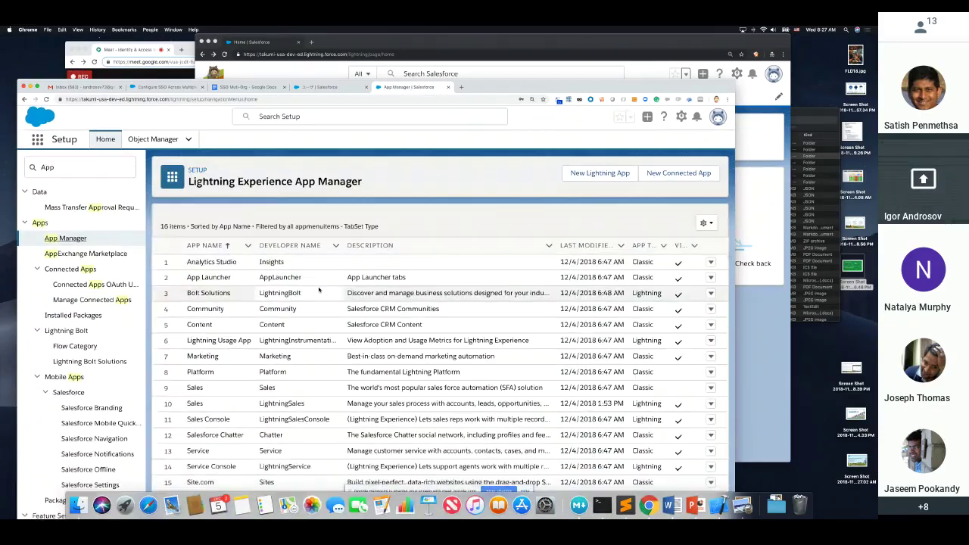
Open the Takumi Japan connected app's details and examine its Web App Settings
drag(511, 96, 517, 56)
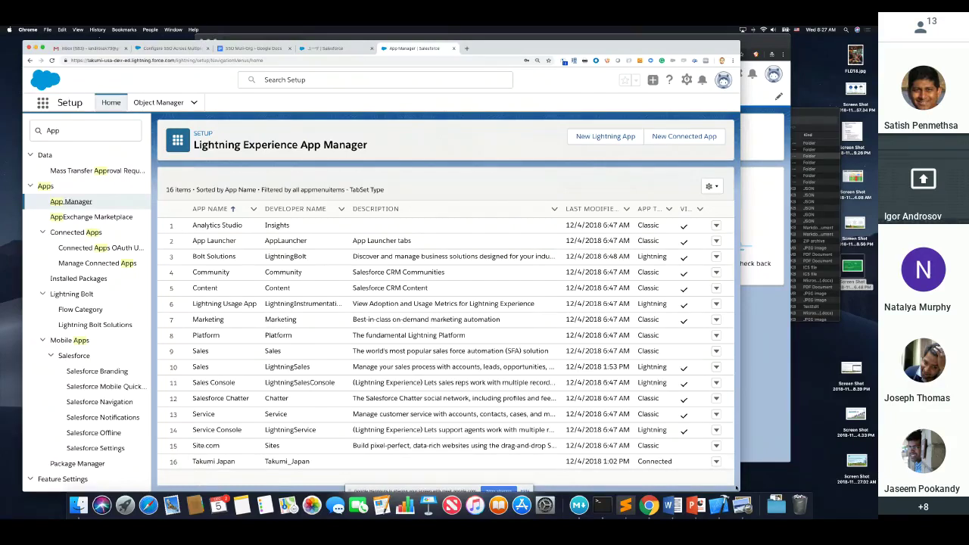
click(716, 460)
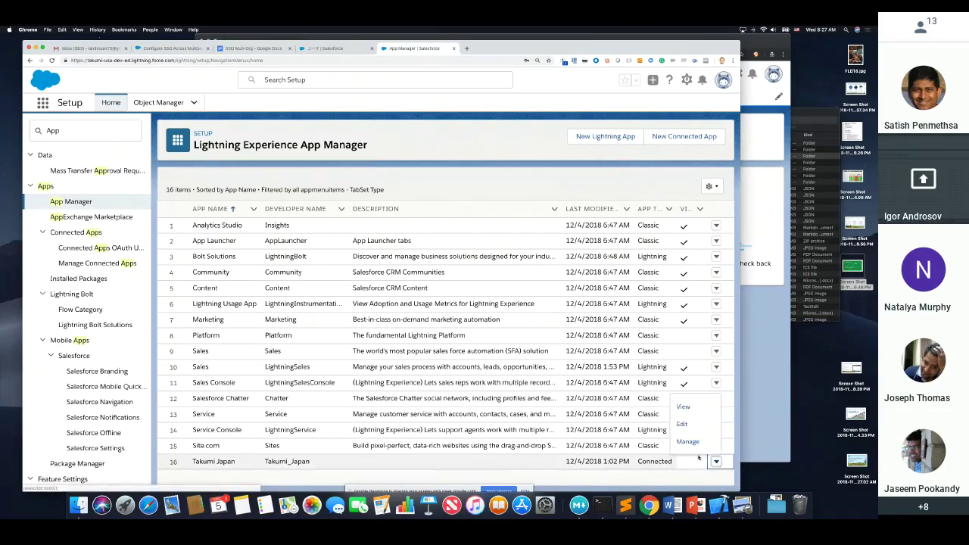
click(683, 407)
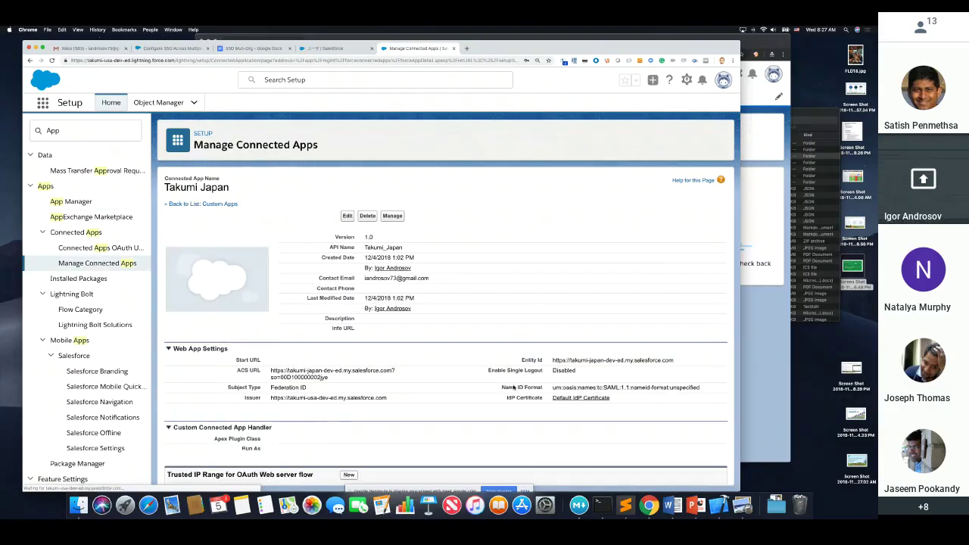
scroll(257, 308, down, 2)
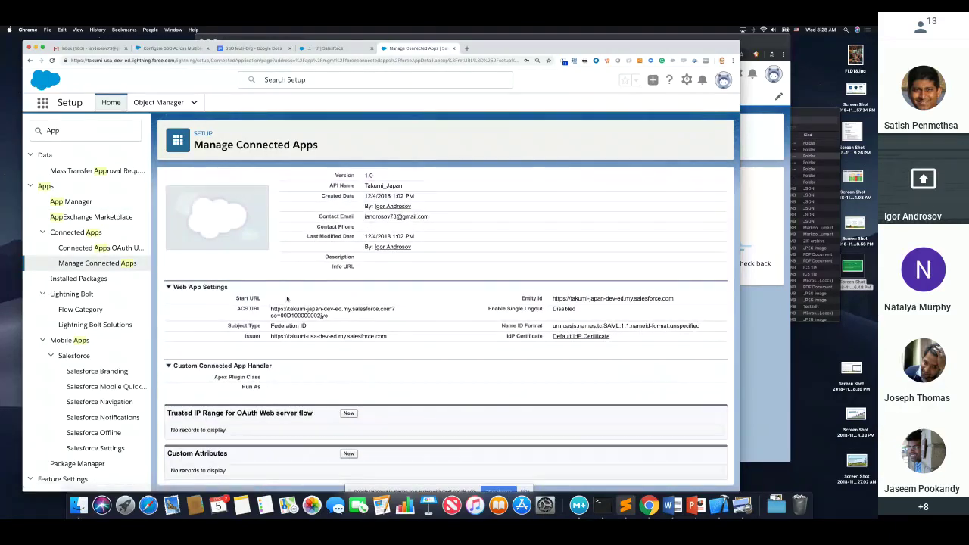
Highlight the connected app's Entity Id, its ACS URL and the org ID in that URL's "so" parameter
drag(553, 298, 675, 300)
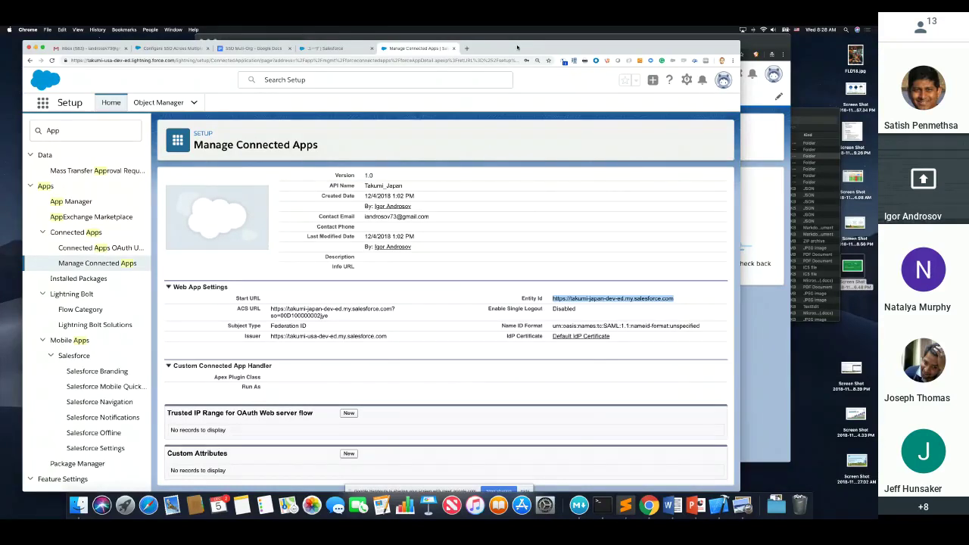
drag(269, 309, 334, 317)
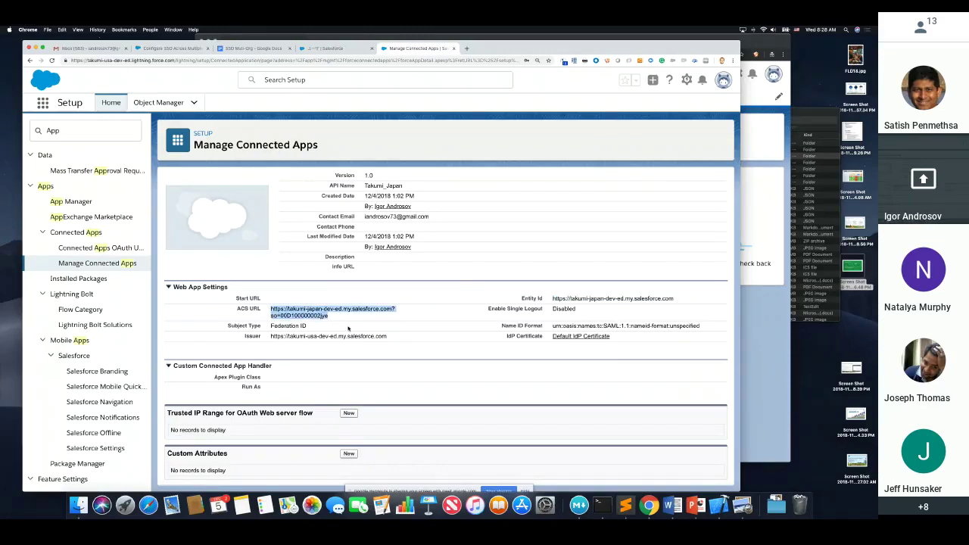
click(286, 321)
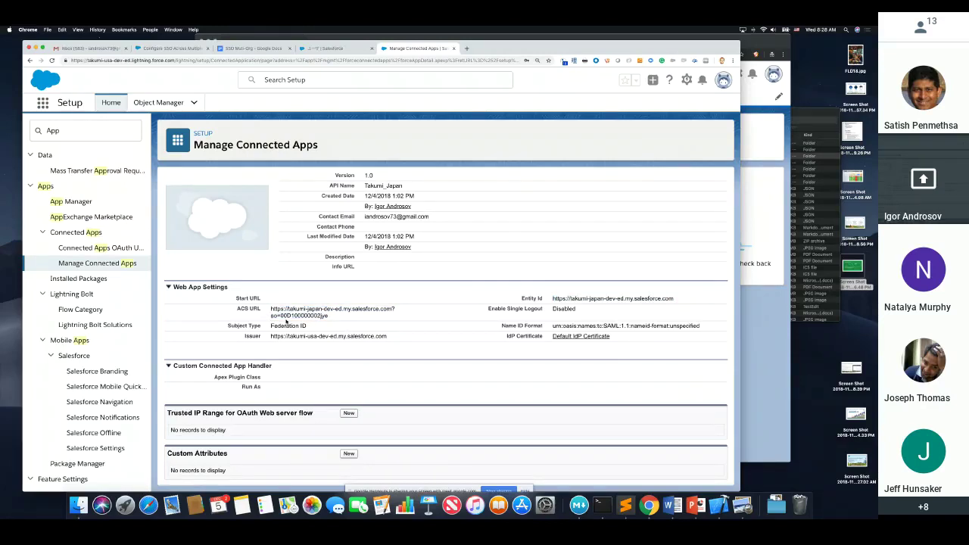
drag(280, 315, 328, 317)
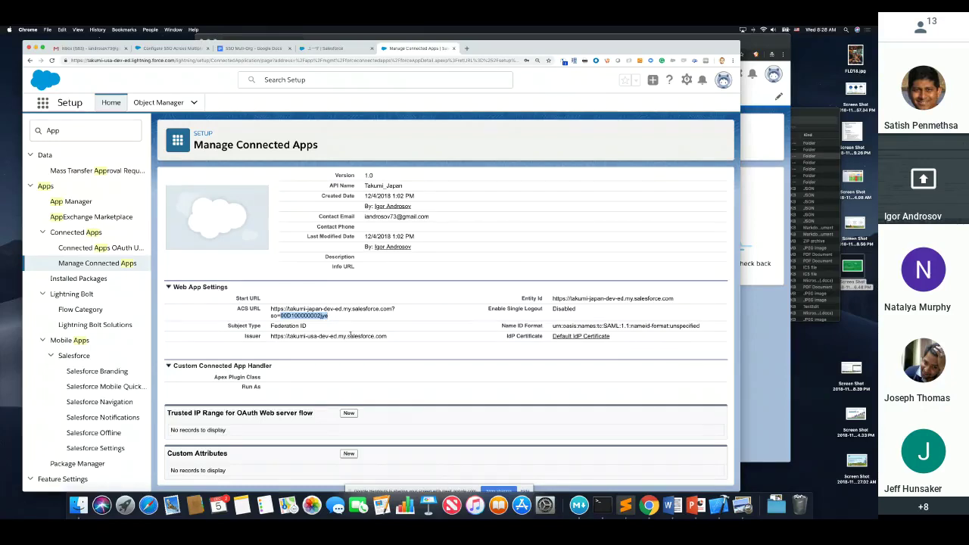
Bring the Google Meet call window to the front and stop presenting the screen
scroll(423, 335, up, 1)
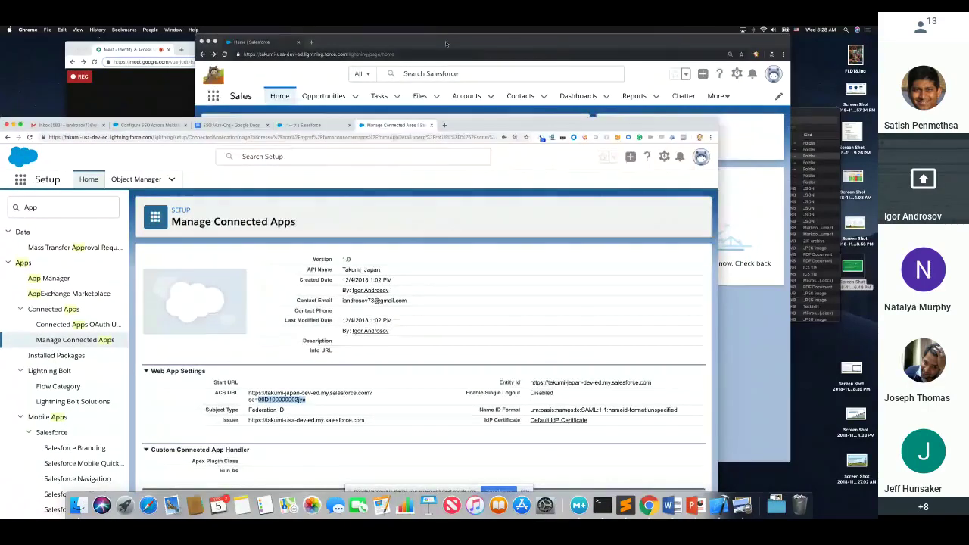
click(540, 45)
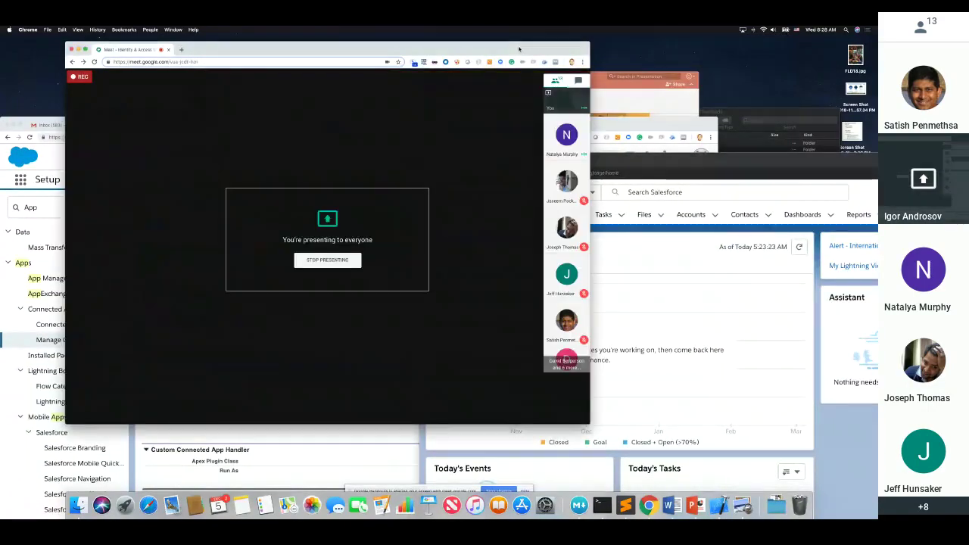
mouse_move(581, 110)
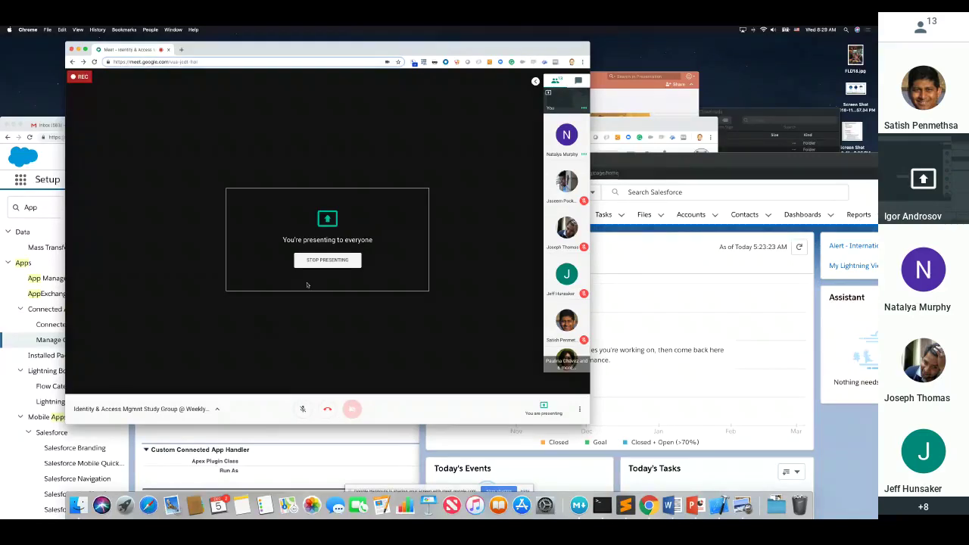
click(327, 260)
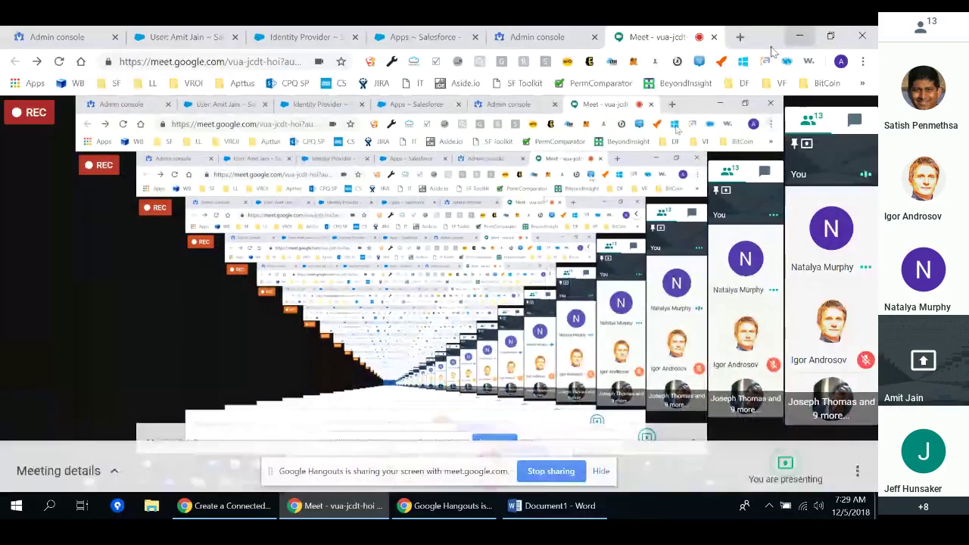
click(439, 507)
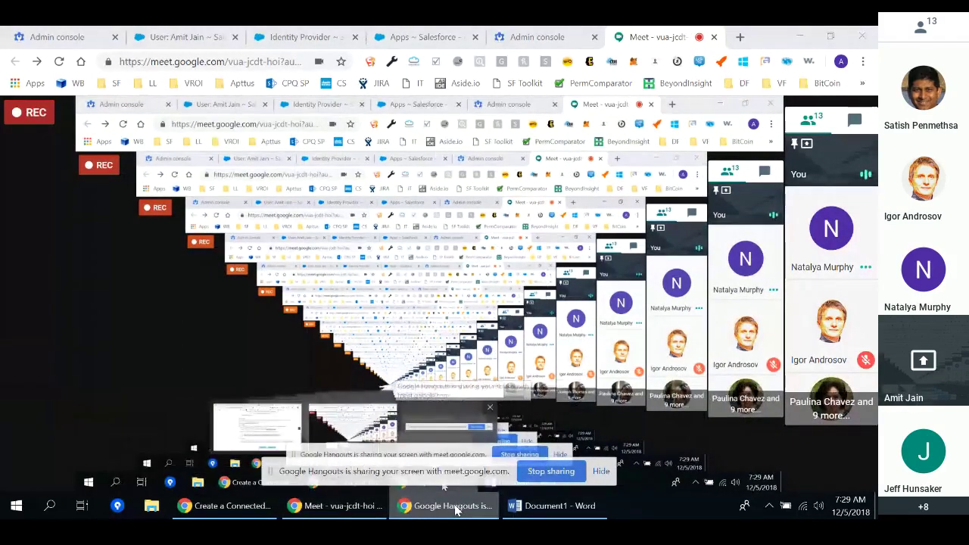
click(346, 507)
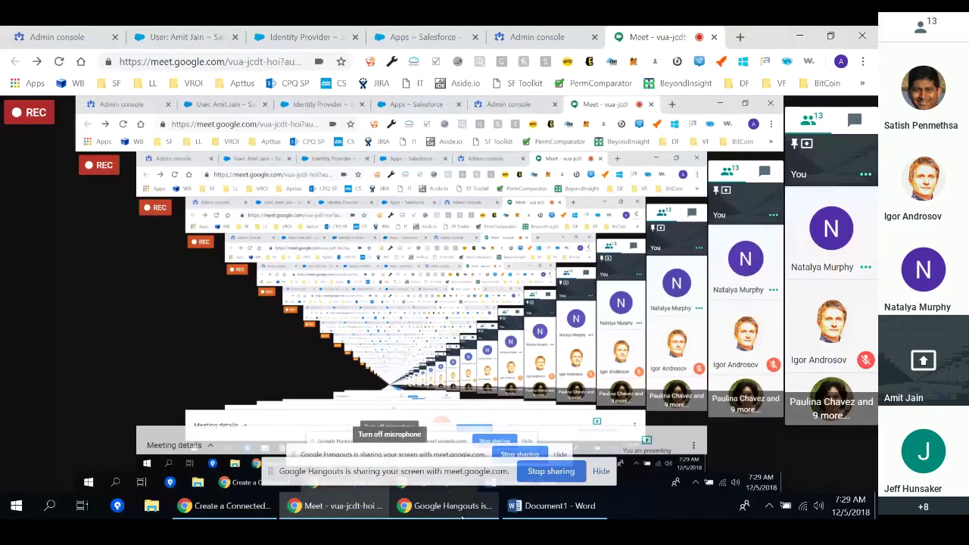
click(226, 505)
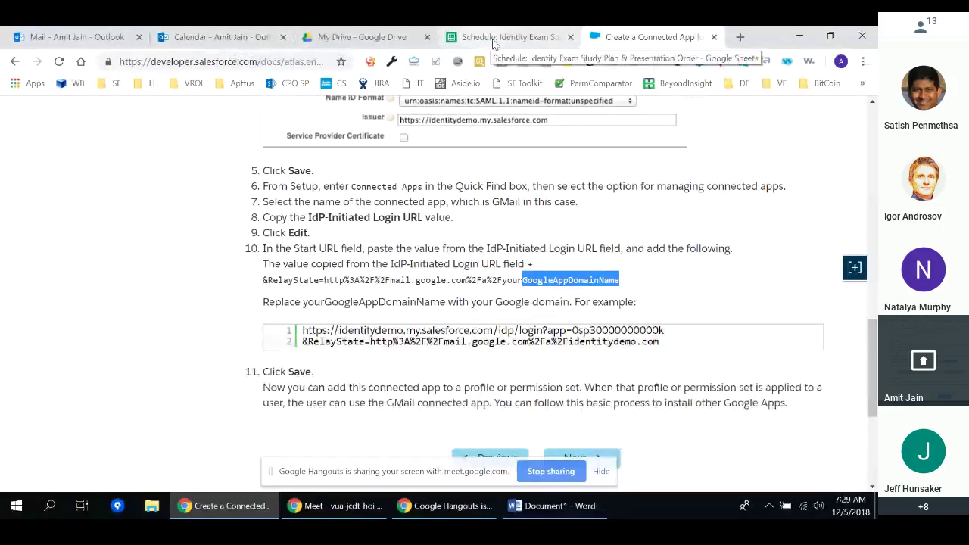
Switch to the Google Admin console home page and highlight the salesforceamit.com domain in its address
click(362, 515)
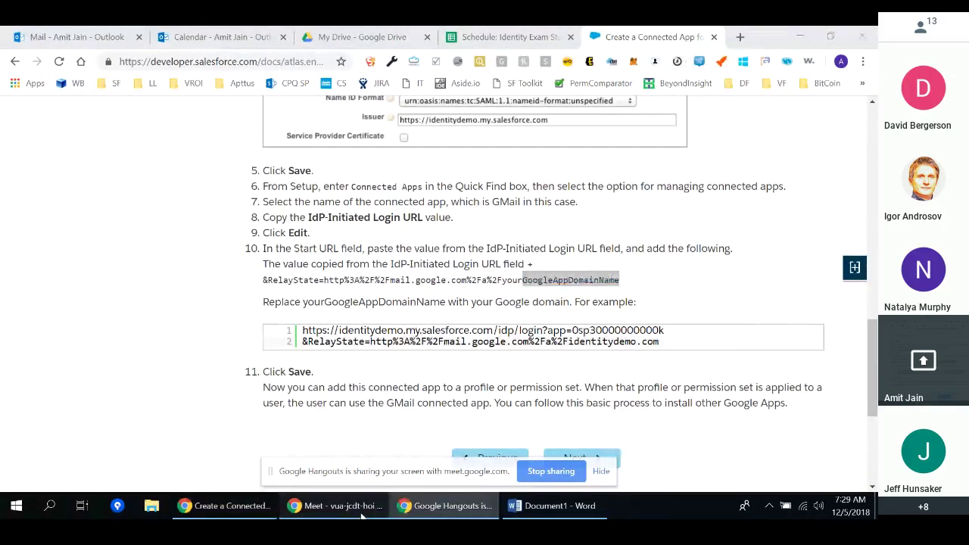
click(57, 36)
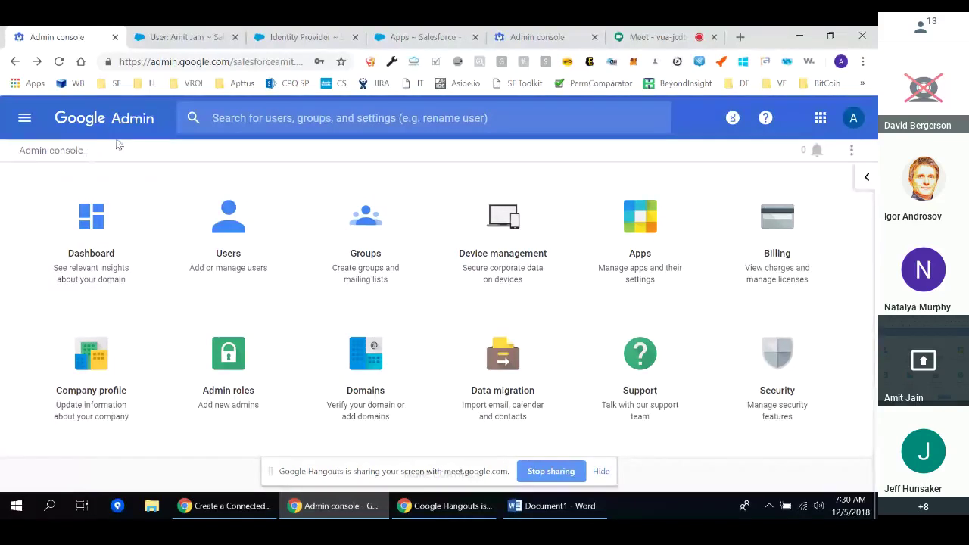
click(244, 62)
drag(244, 63, 318, 62)
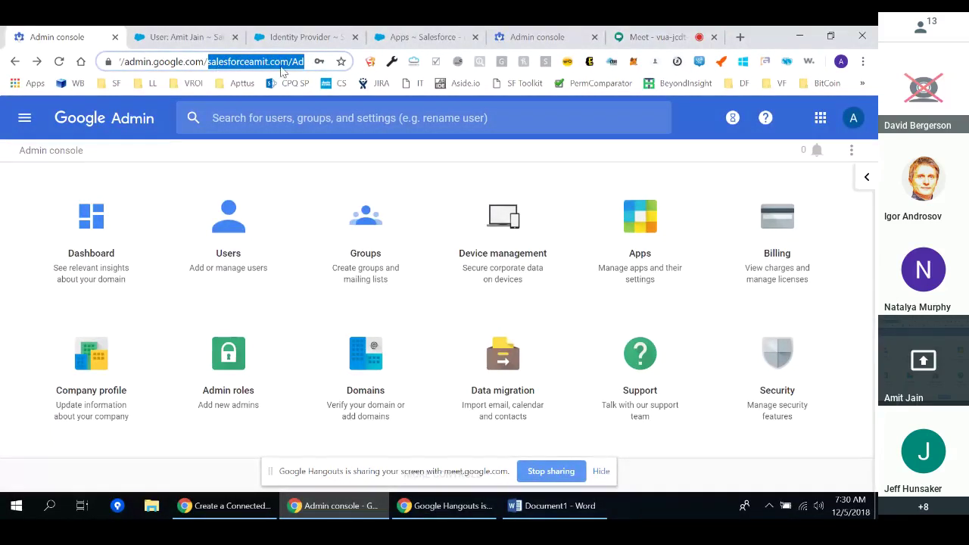
click(15, 193)
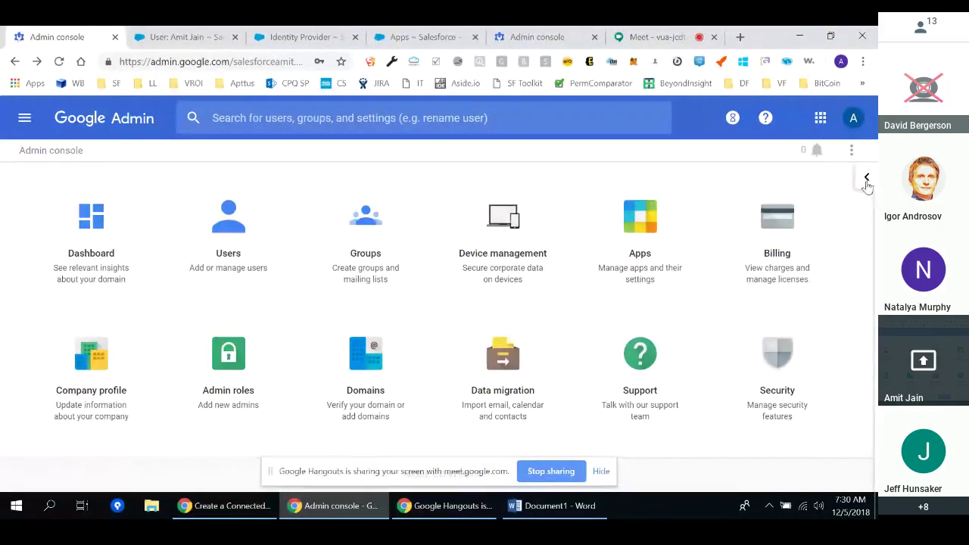
Examine the Salesforce org's Identity Provider setup page and highlight its Issuer URL
click(299, 37)
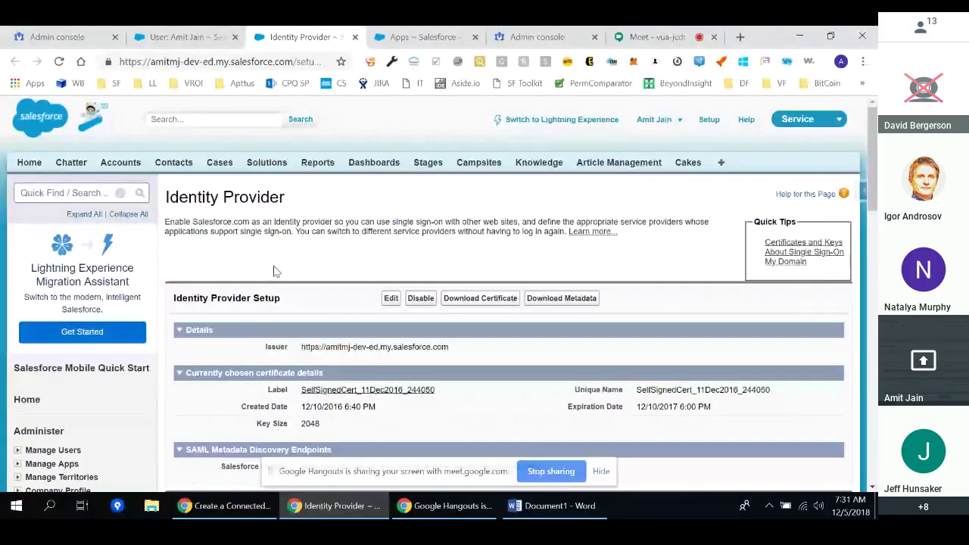
scroll(274, 271, down, 1)
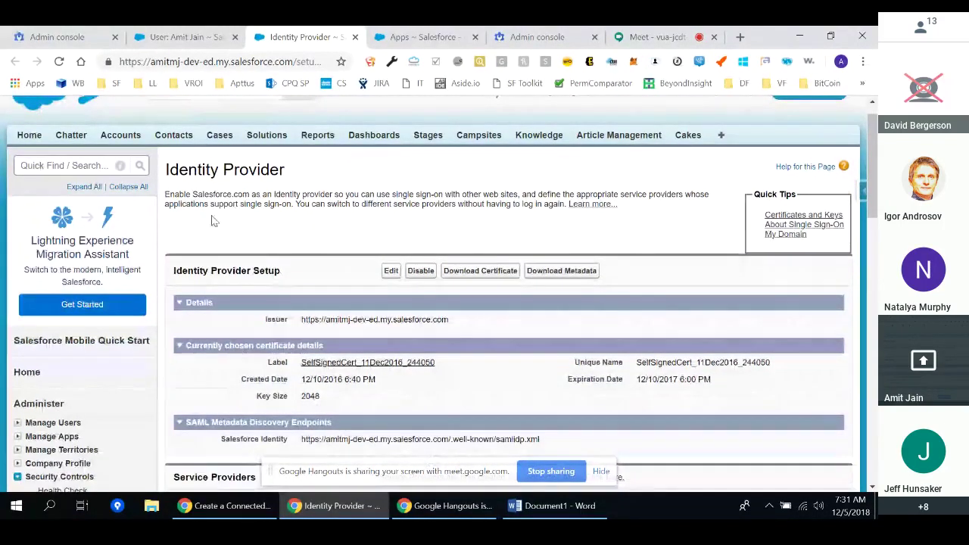
drag(872, 161, 872, 155)
scroll(525, 243, down, 2)
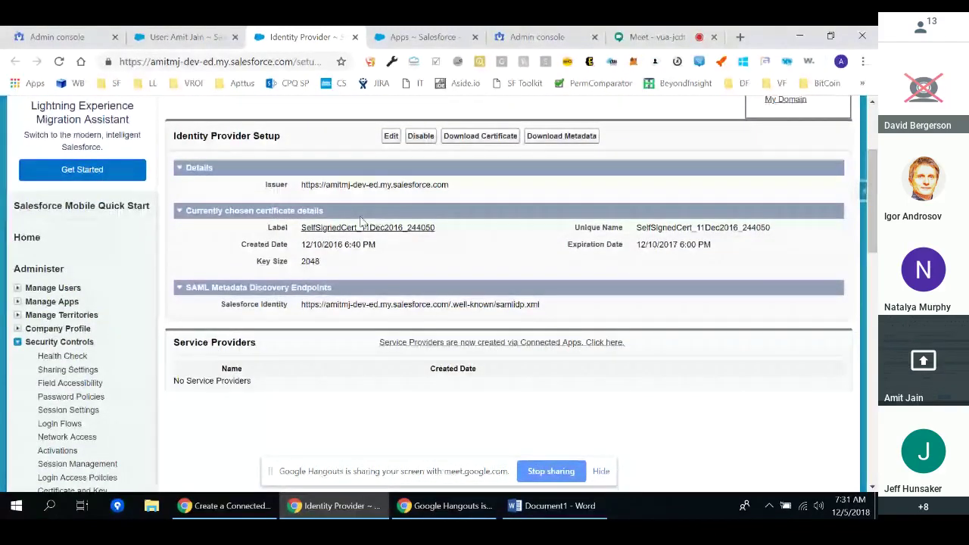
drag(302, 185, 464, 186)
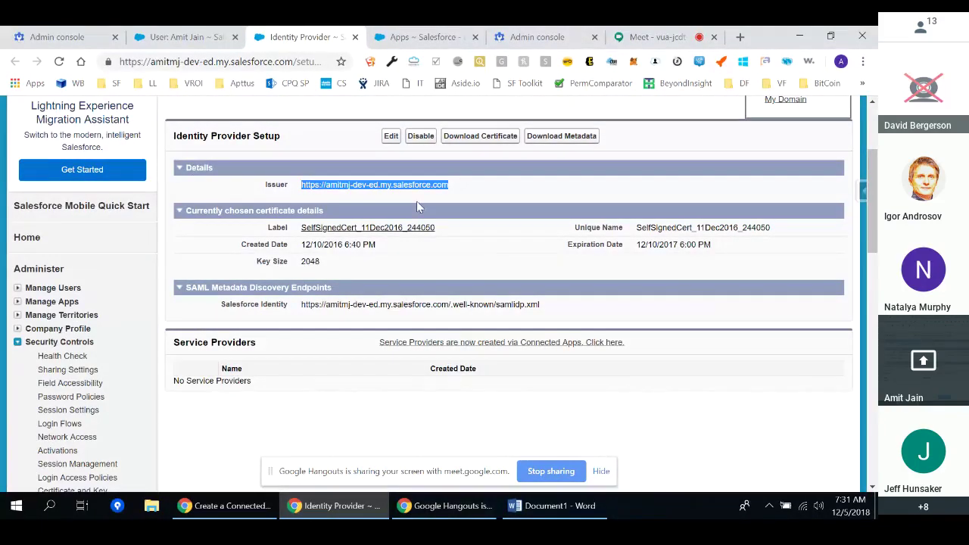
mouse_move(874, 187)
mouse_down()
mouse_move(874, 160)
mouse_move(873, 185)
mouse_up()
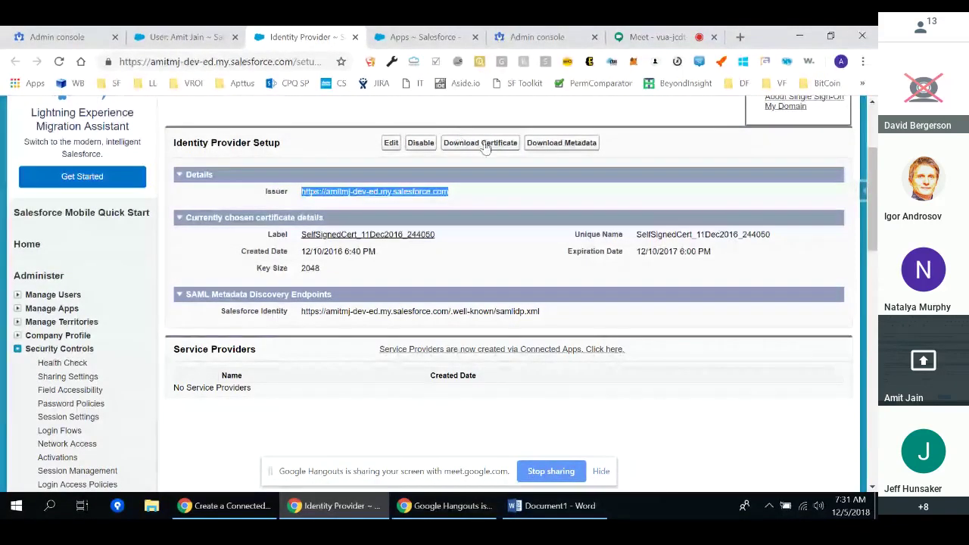
Return to the Google Admin console, open the Security settings and expand Set up single sign-on (SSO)
click(53, 36)
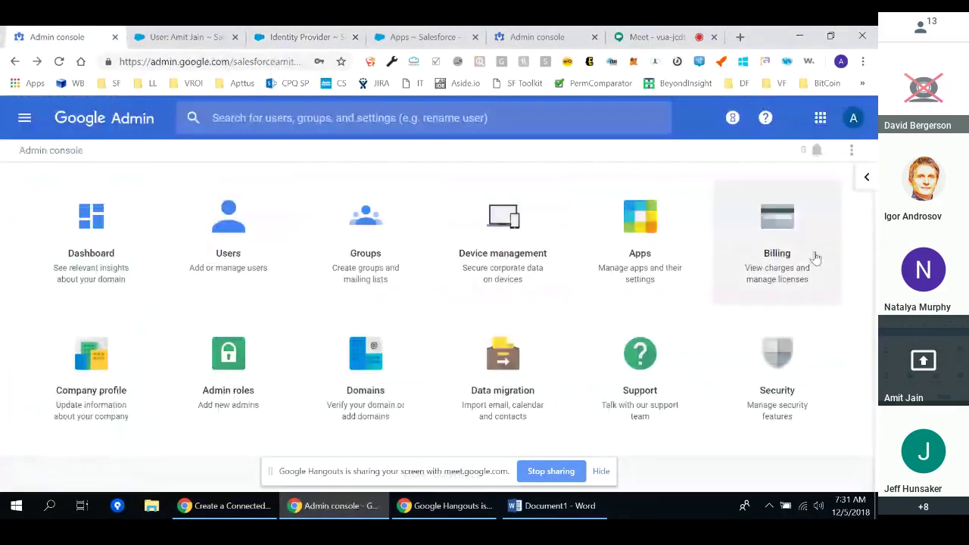
click(787, 382)
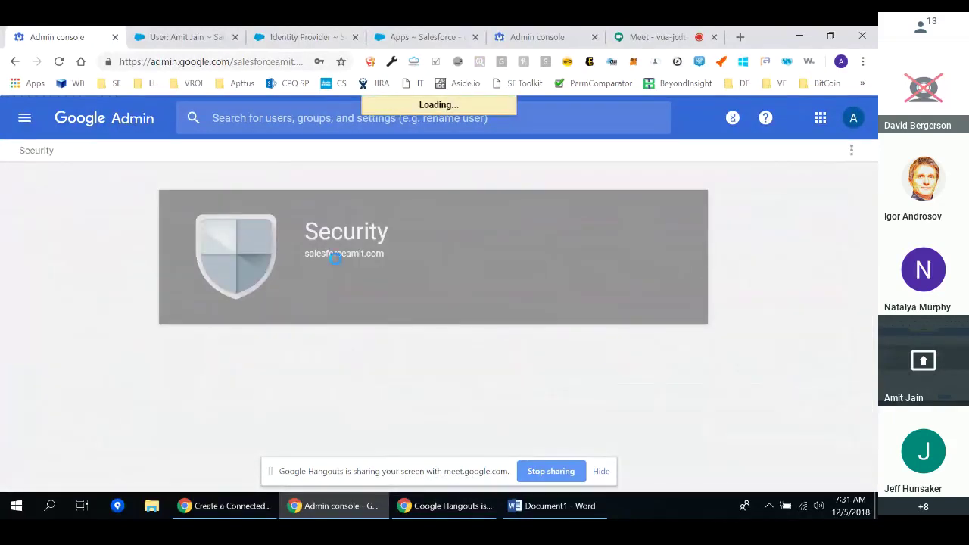
scroll(342, 253, down, 3)
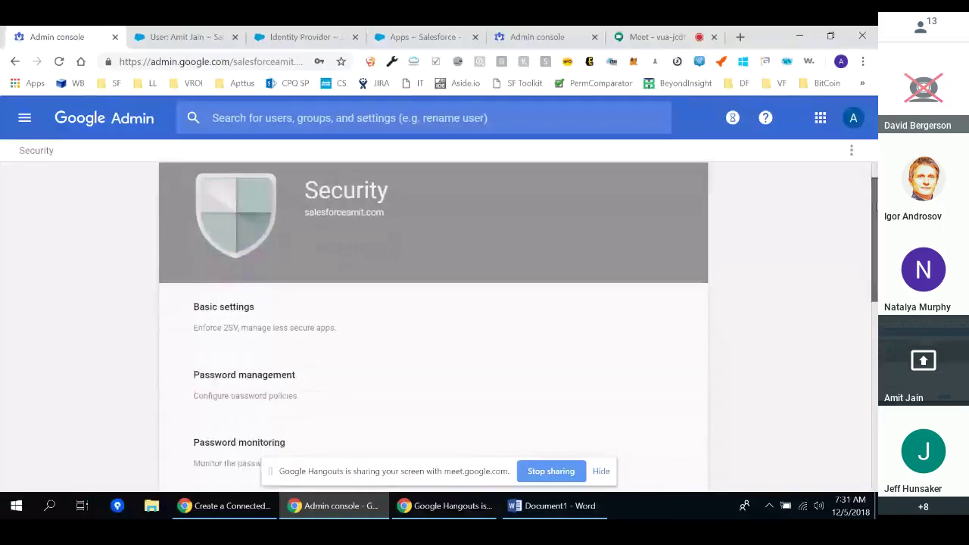
scroll(433, 325, down, 2)
scroll(260, 242, down, 1)
click(259, 240)
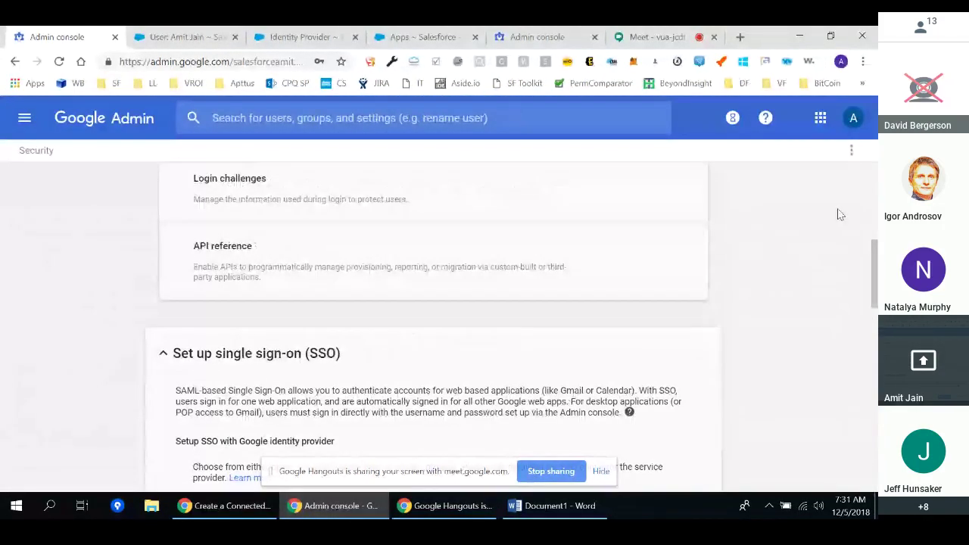
Examine the third party identity provider SSO settings and highlight the Sign-in page URL label
scroll(874, 264, down, 1)
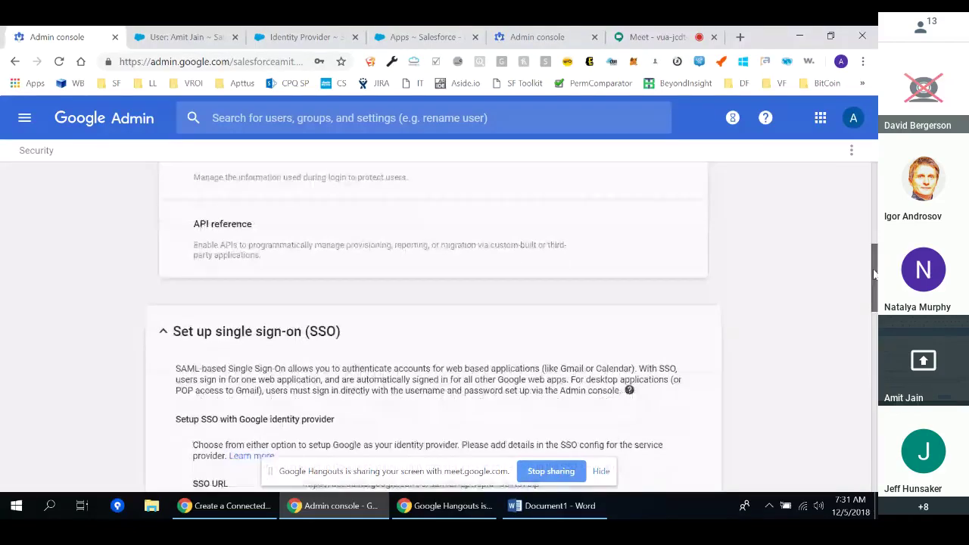
scroll(874, 274, down, 3)
scroll(875, 287, down, 6)
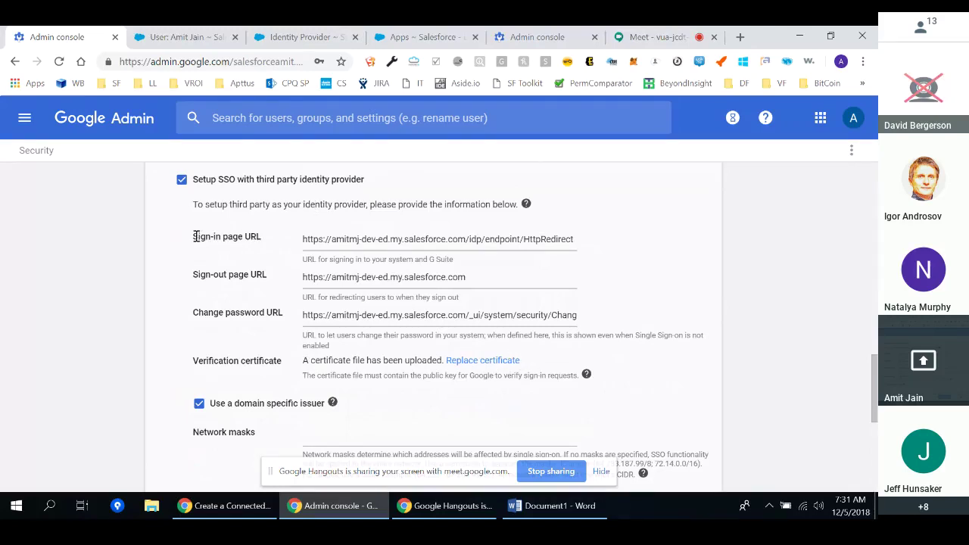
drag(196, 241, 262, 239)
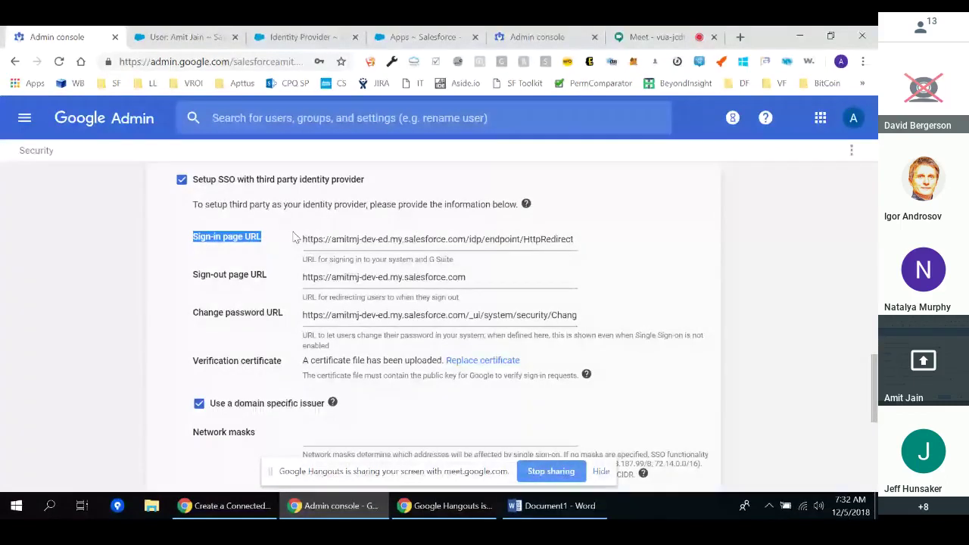
Highlight the Sign-in page URL's Salesforce domain, and compare it with the yourdomain placeholder on the guide's Set Google Administrator Single Sign-On Options page
drag(331, 239, 467, 239)
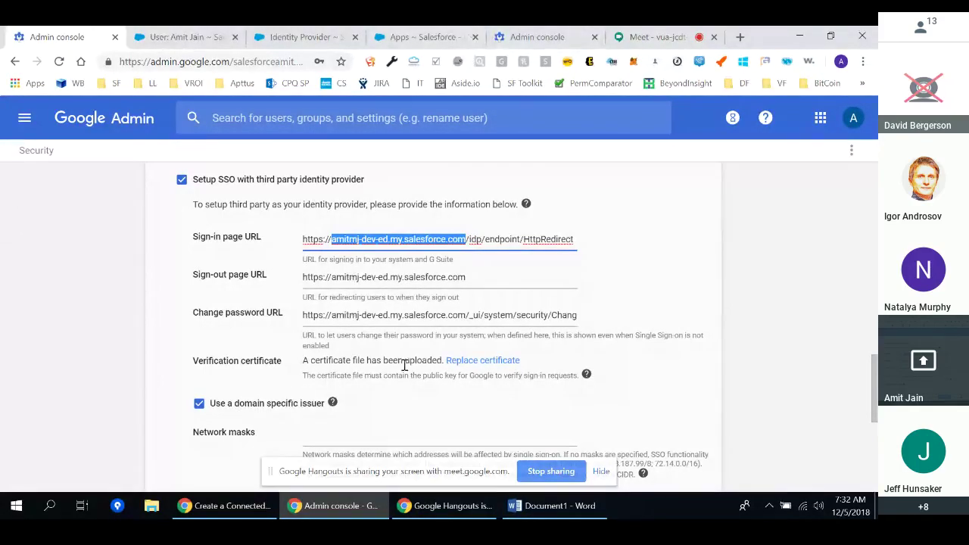
click(333, 517)
click(250, 346)
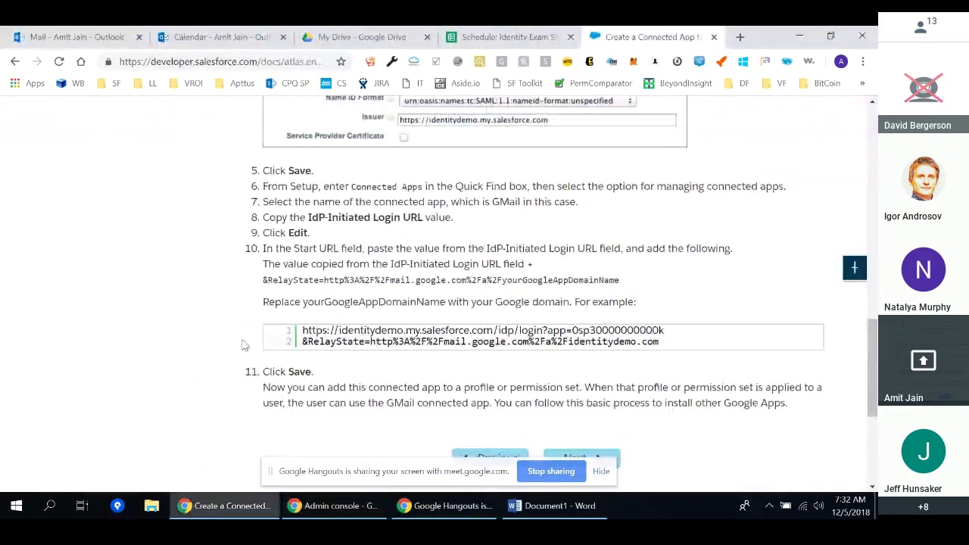
scroll(242, 346, up, 10)
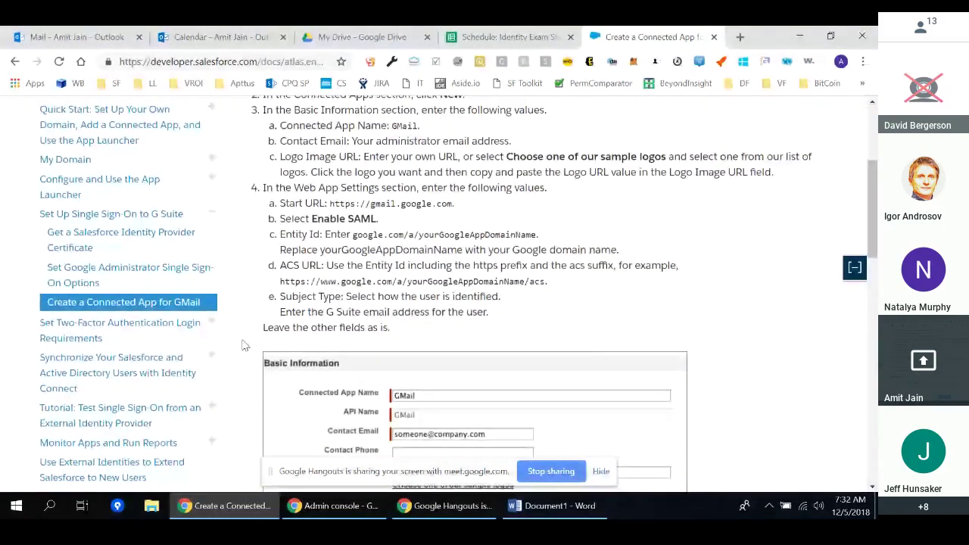
scroll(169, 316, up, 1)
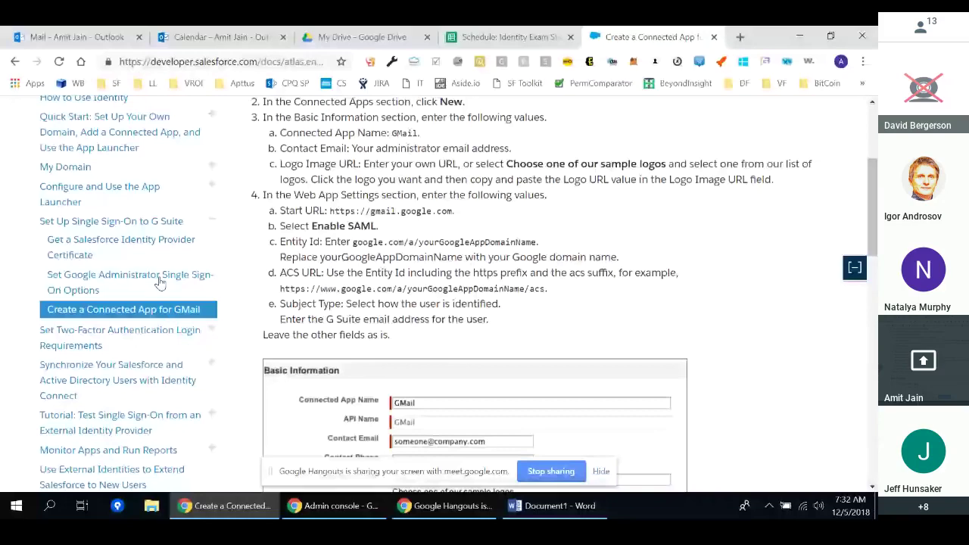
click(160, 282)
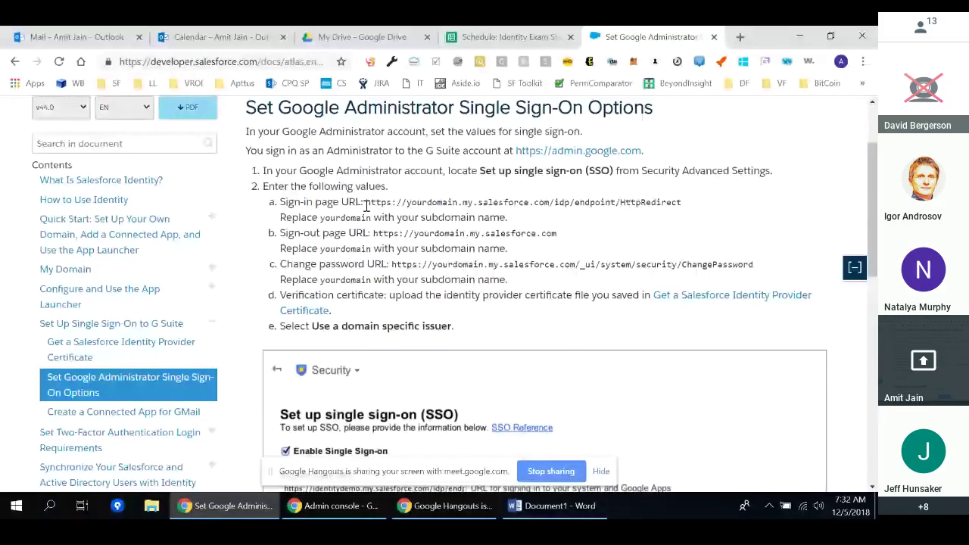
triple_click(368, 203)
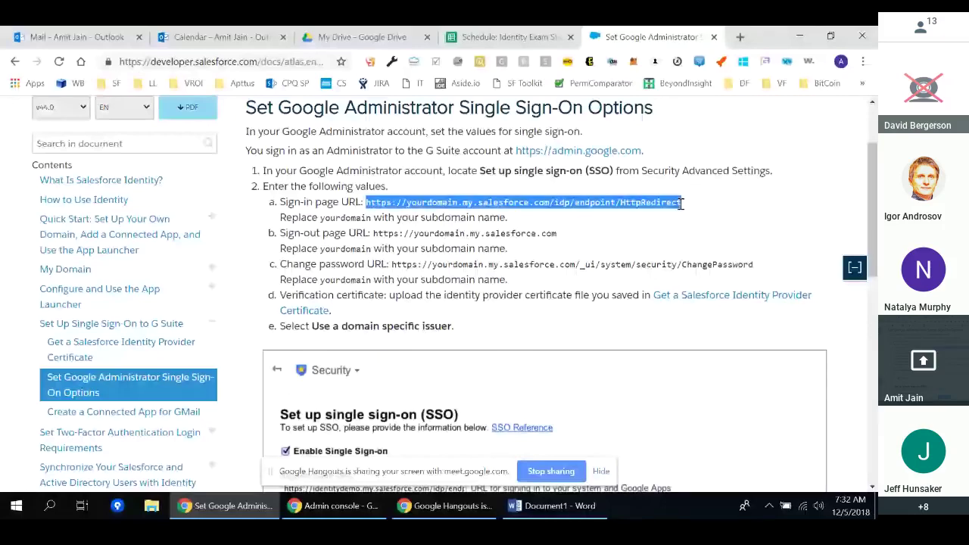
double_click(428, 202)
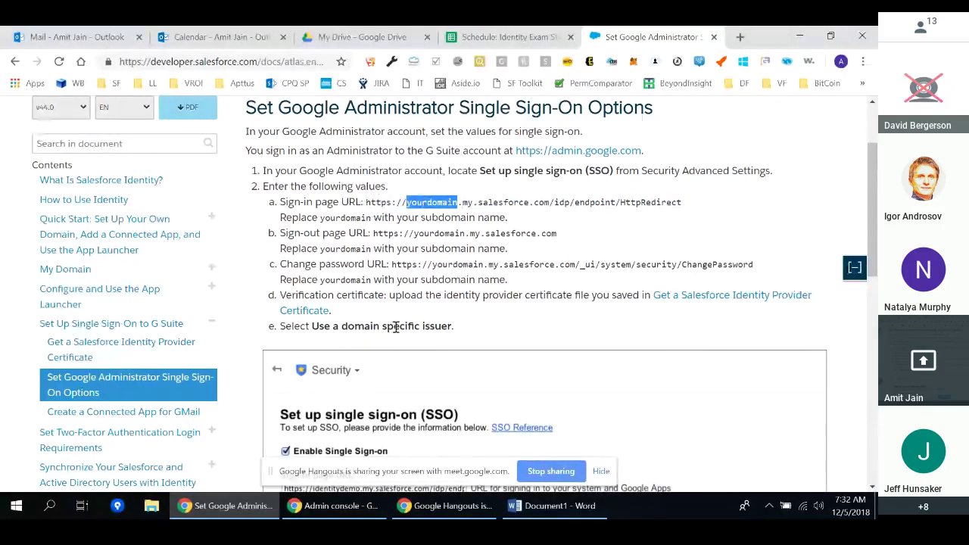
Return to the Google Admin console and review the third party identity provider URLs, certificate and domain specific issuer settings
click(449, 513)
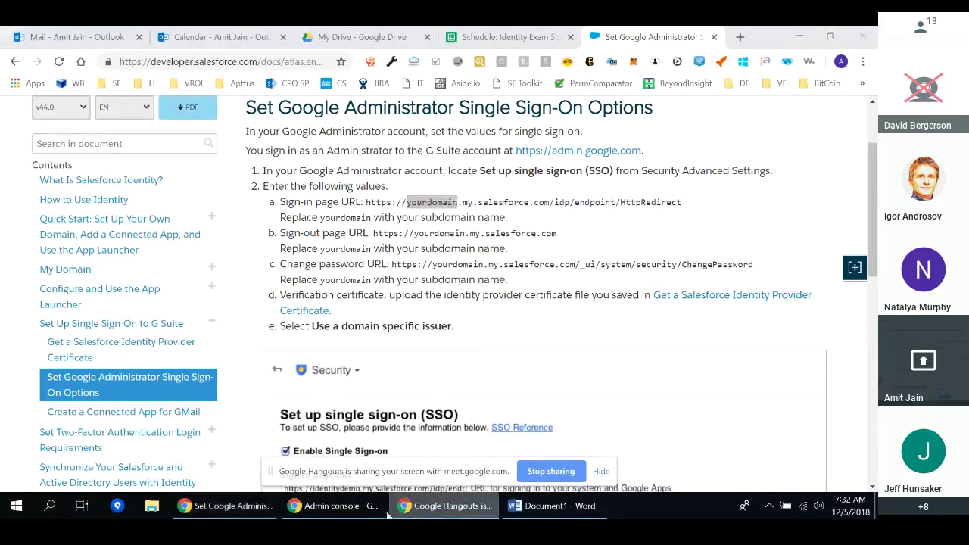
click(333, 505)
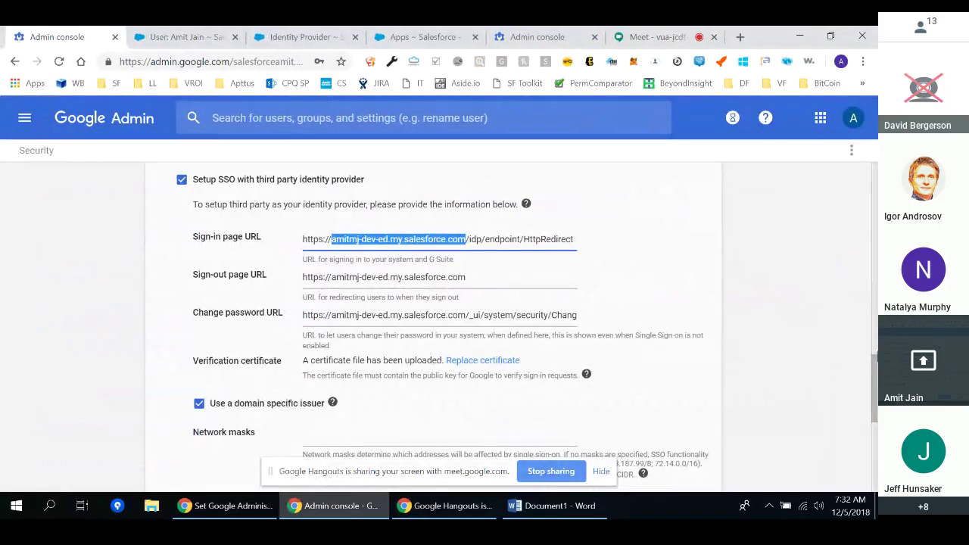
scroll(385, 311, down, 1)
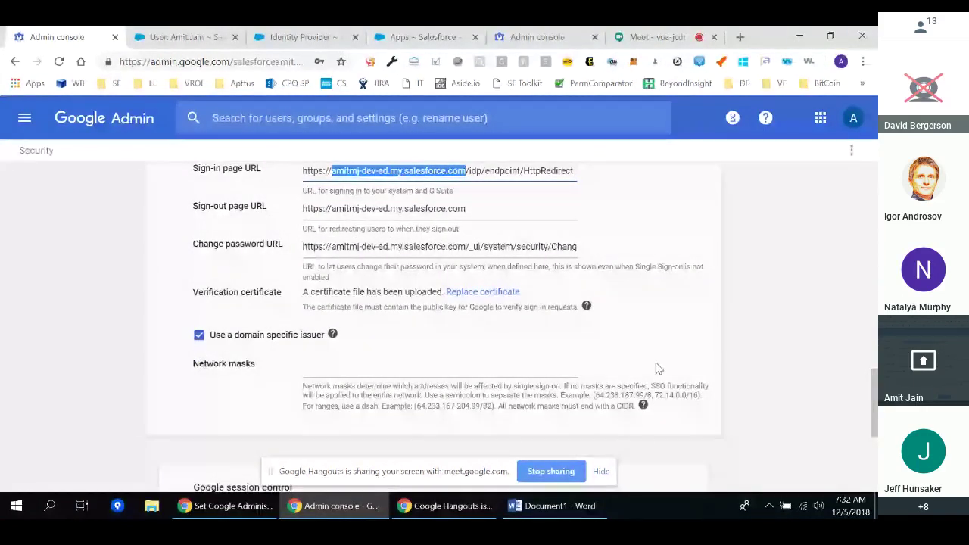
scroll(657, 368, up, 2)
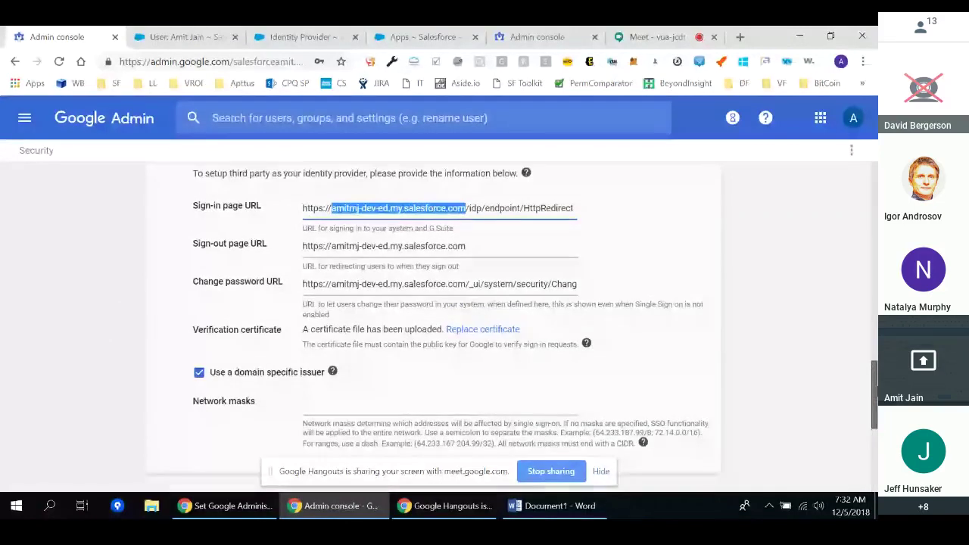
scroll(513, 325, up, 1)
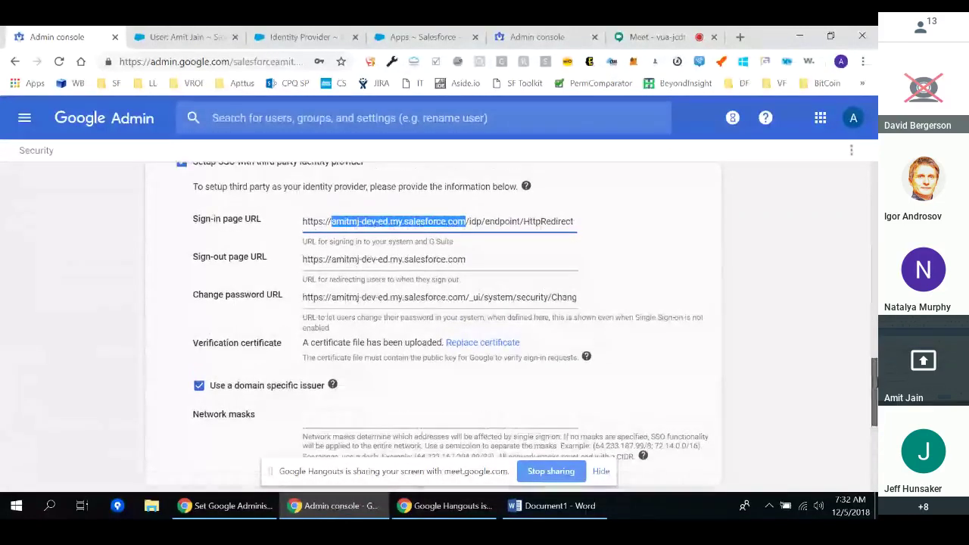
scroll(511, 326, down, 1)
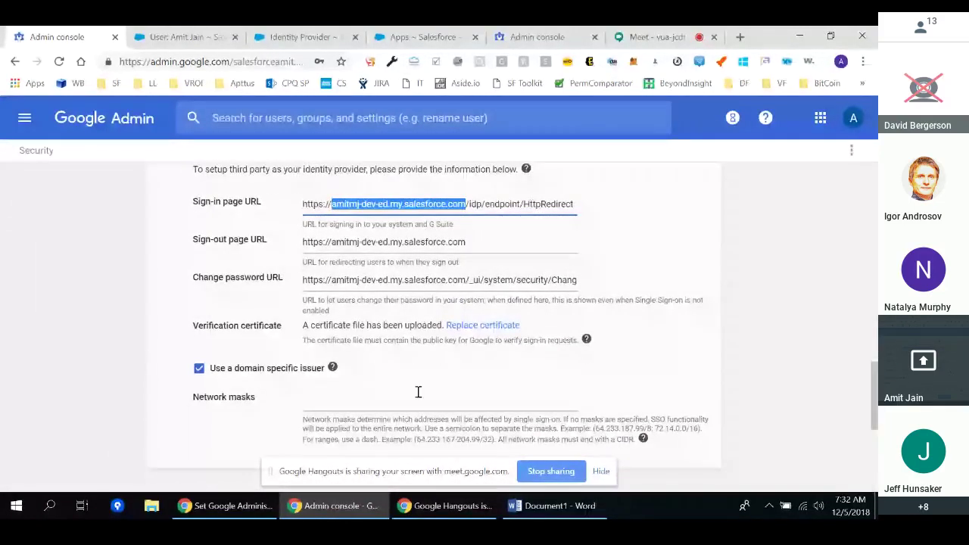
Open the GMail connected app from the Salesforce org's Apps page and bring up its Web App Settings
click(288, 37)
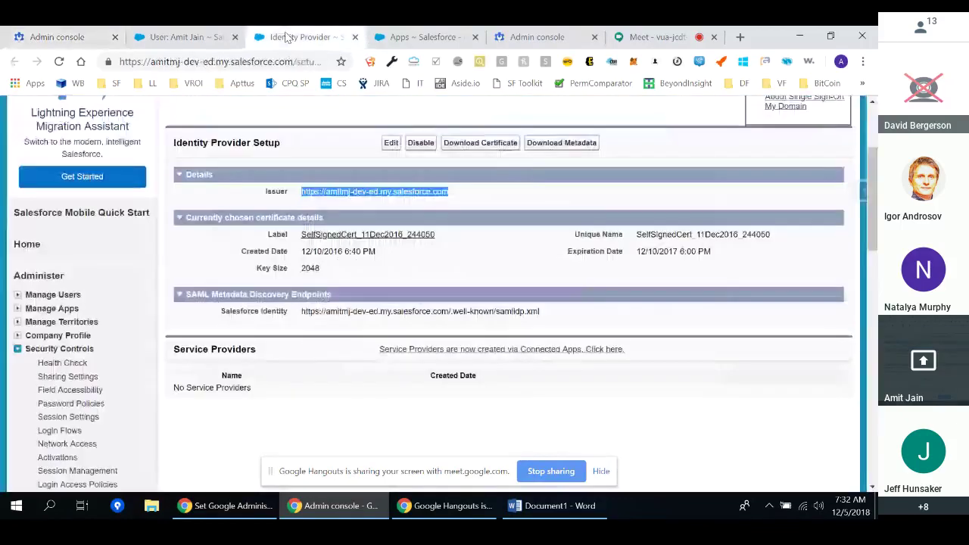
click(423, 37)
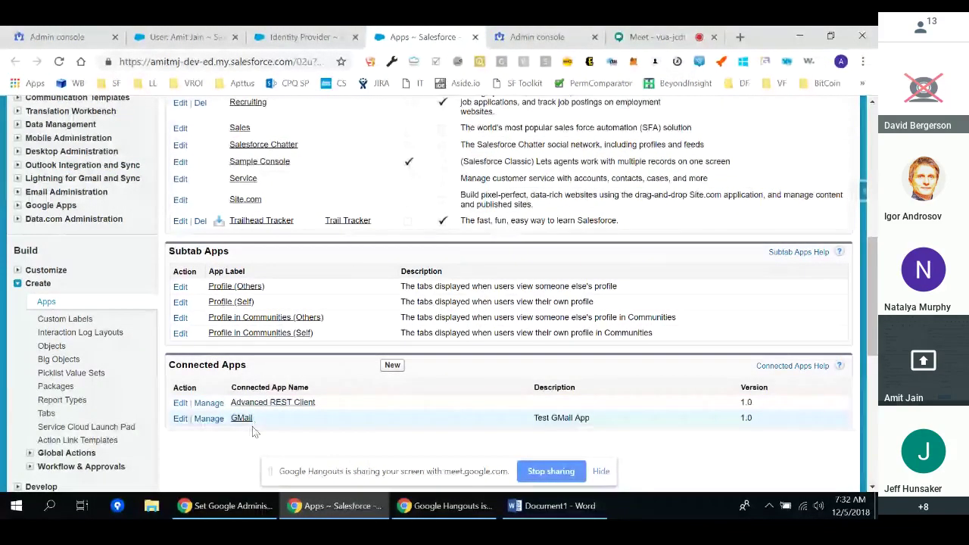
scroll(235, 439, up, 1)
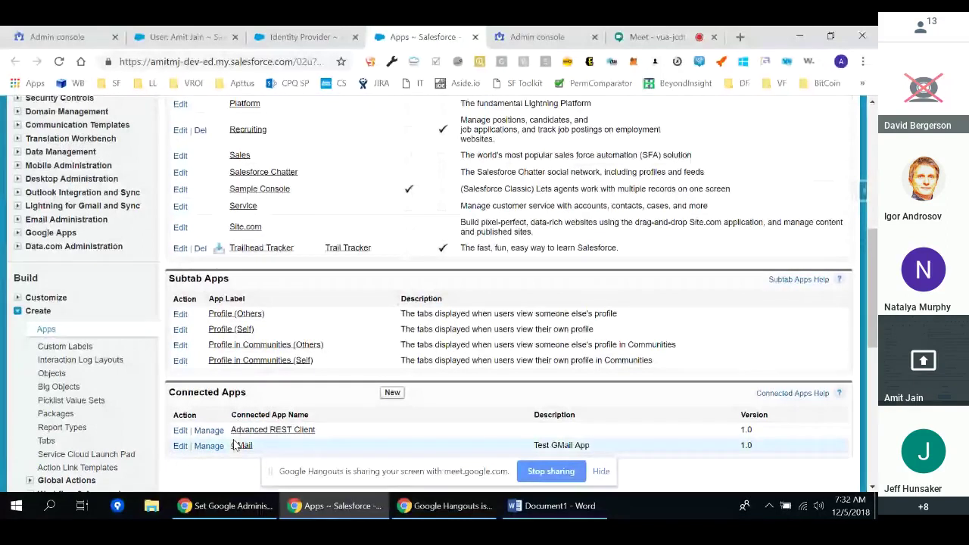
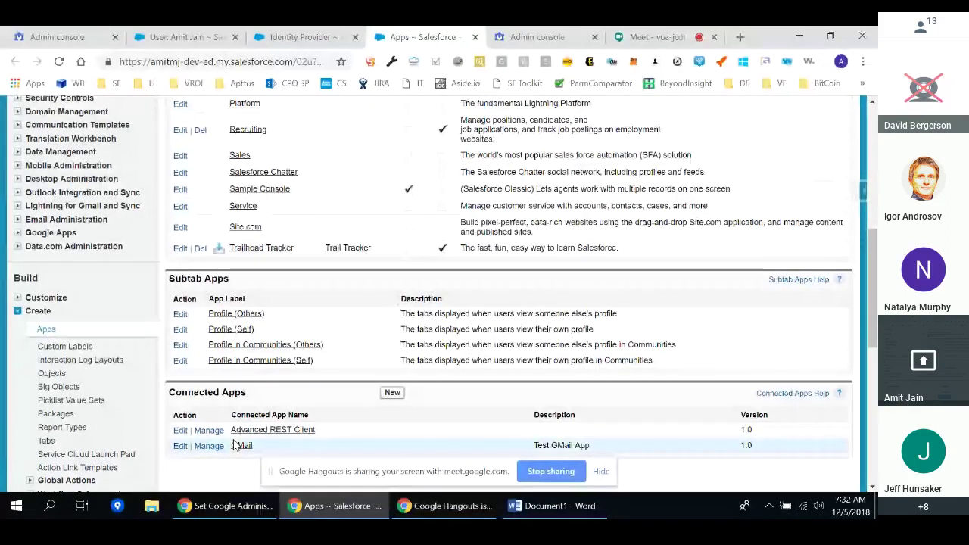
click(240, 446)
scroll(236, 370, down, 1)
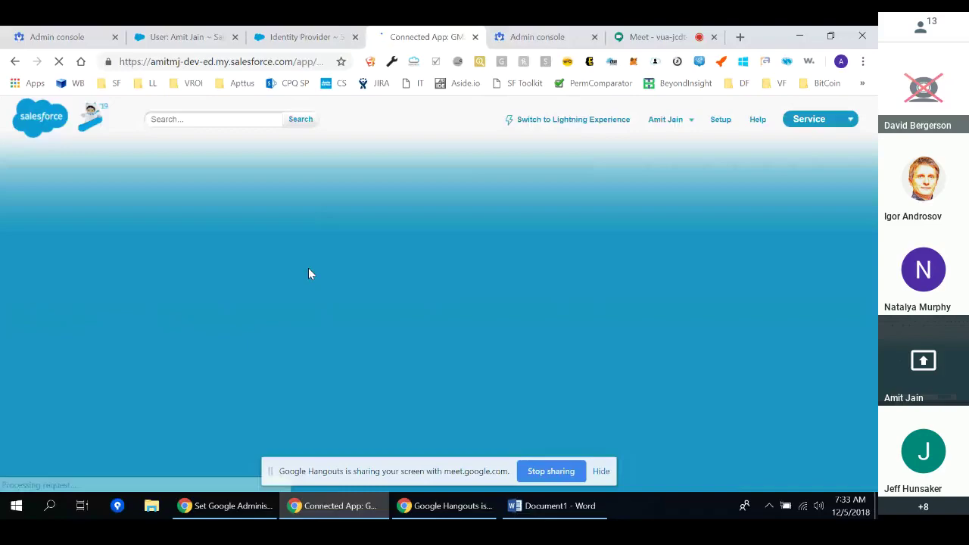
scroll(507, 303, down, 2)
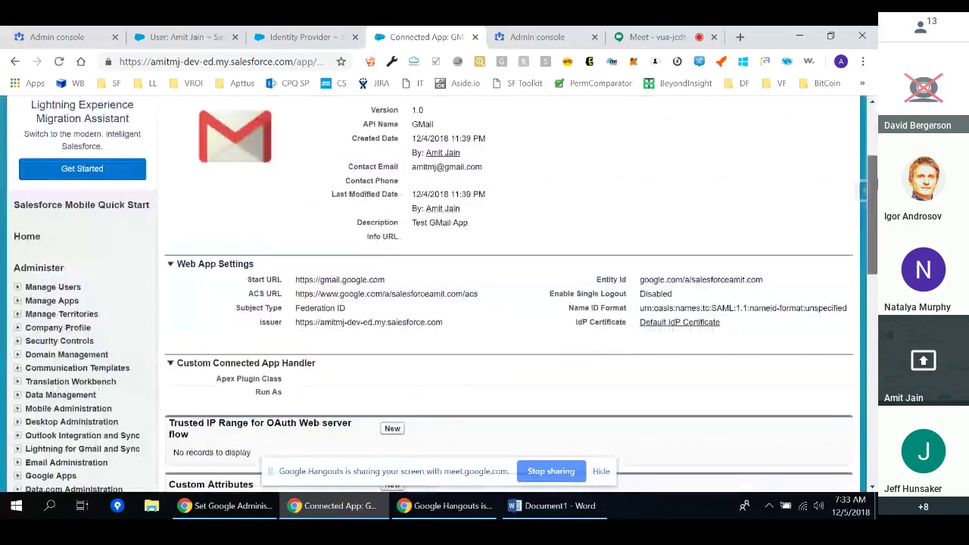
scroll(354, 227, down, 1)
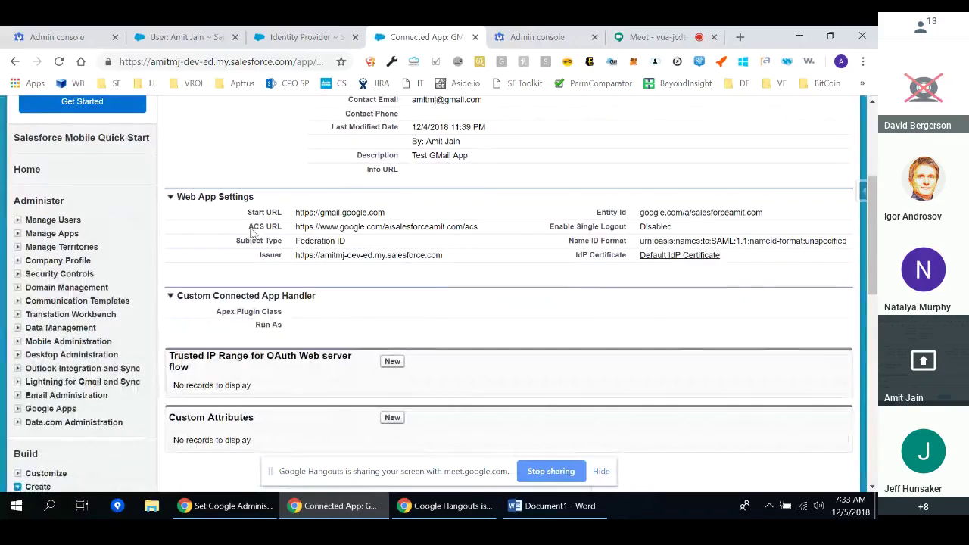
Highlight the ACS URL and Entity Id labels in the GMail connected app's Web App Settings
drag(248, 227, 283, 234)
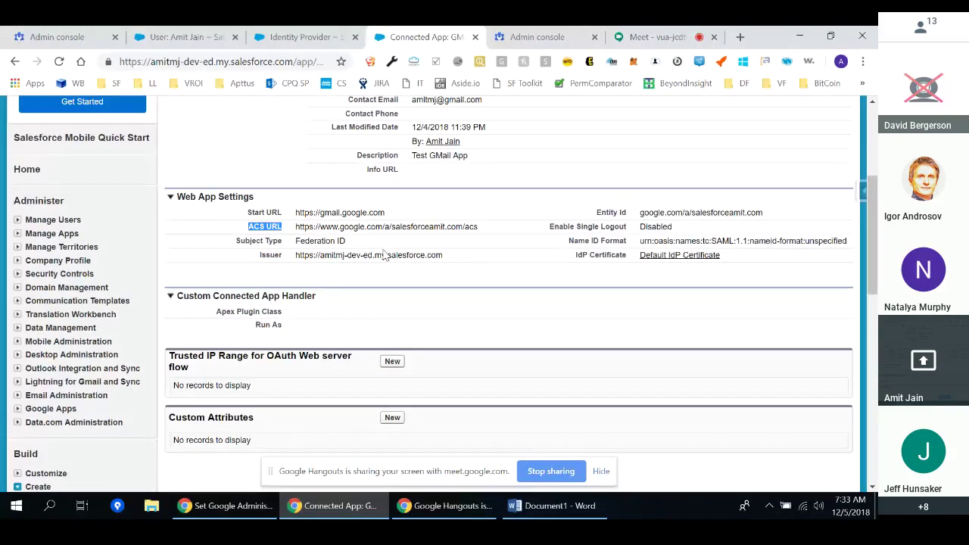
scroll(873, 236, down, 1)
scroll(874, 237, down, 1)
double_click(607, 180)
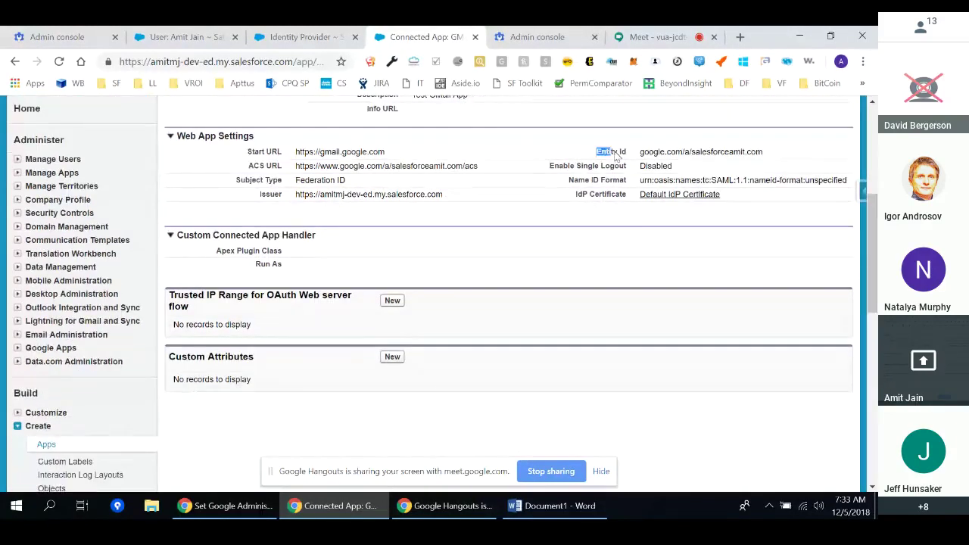
Switch to the Word notes, highlight salesforceamit.com in the Entity Id line, and return to the GMail connected app
click(567, 505)
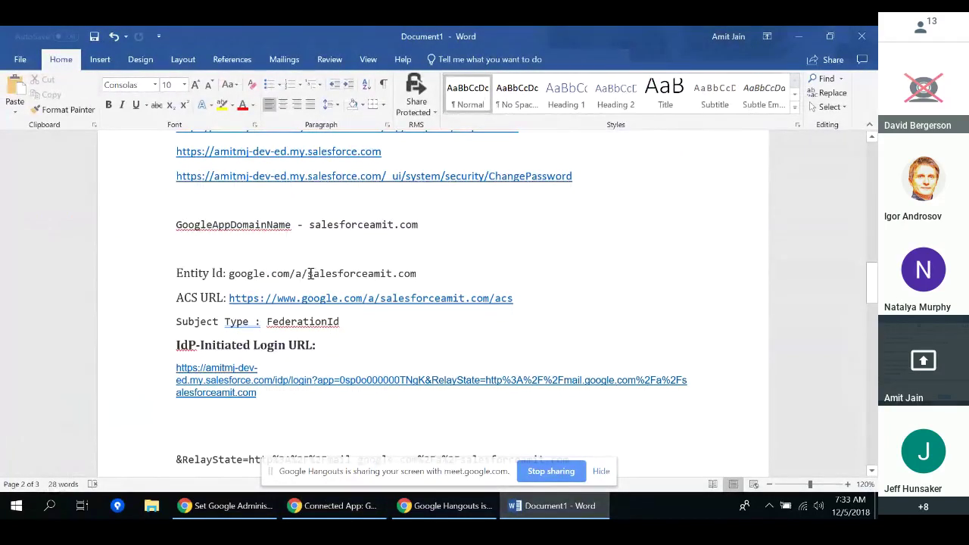
drag(309, 273, 419, 273)
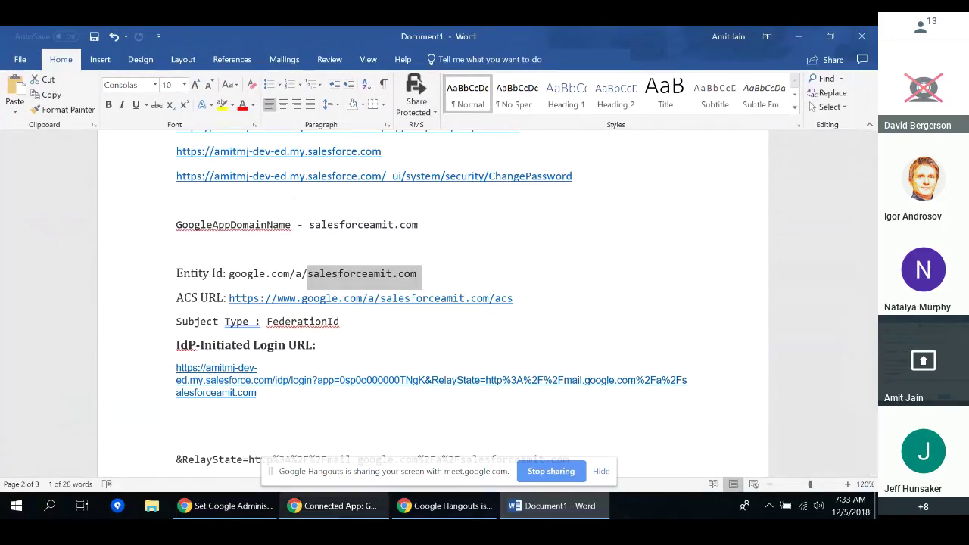
click(333, 505)
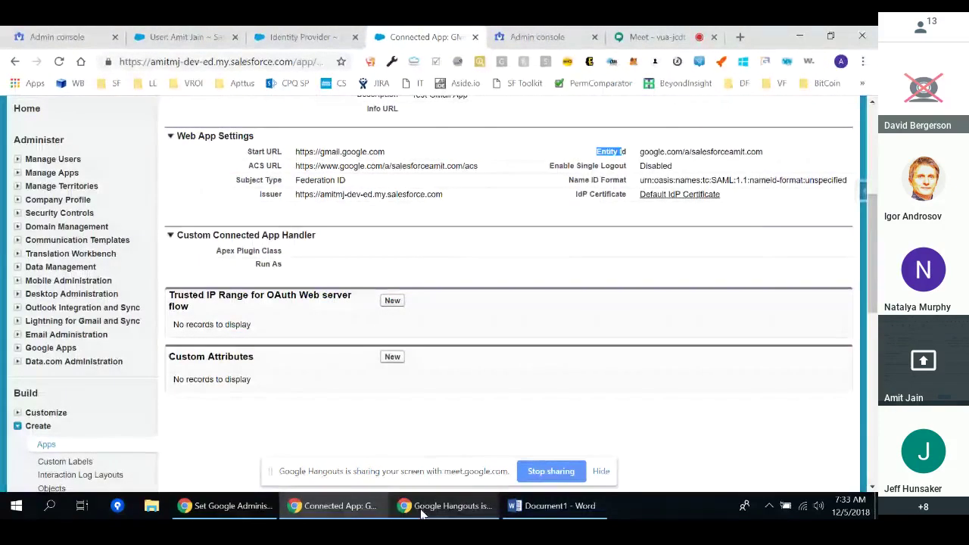
Examine the guide's Create a Connected App for GMail page and highlight the yourGoogleAppDomainName placeholder in the Entity Id instruction
click(227, 506)
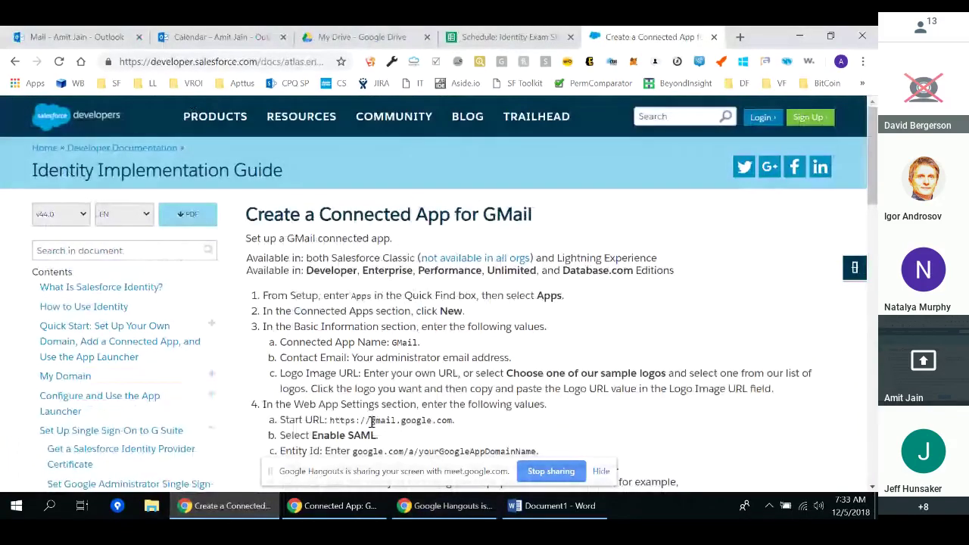
scroll(380, 431, down, 1)
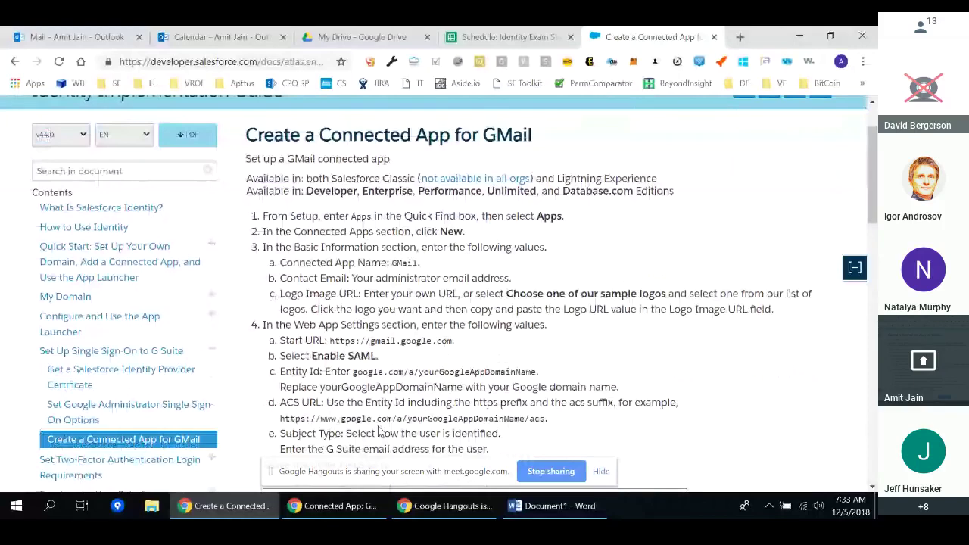
drag(424, 369, 532, 369)
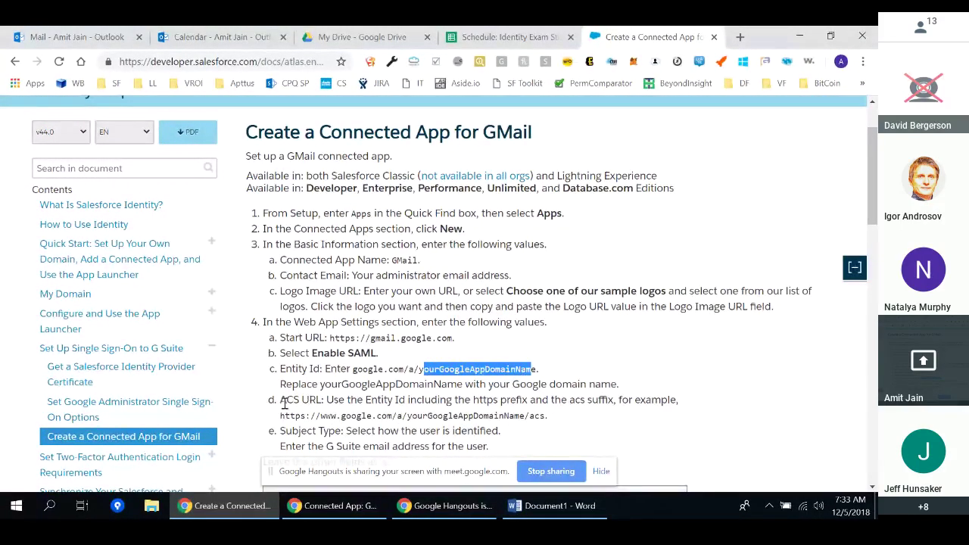
Return to the GMail connected app and highlight the Subject Type setting and its Federation ID value
click(364, 514)
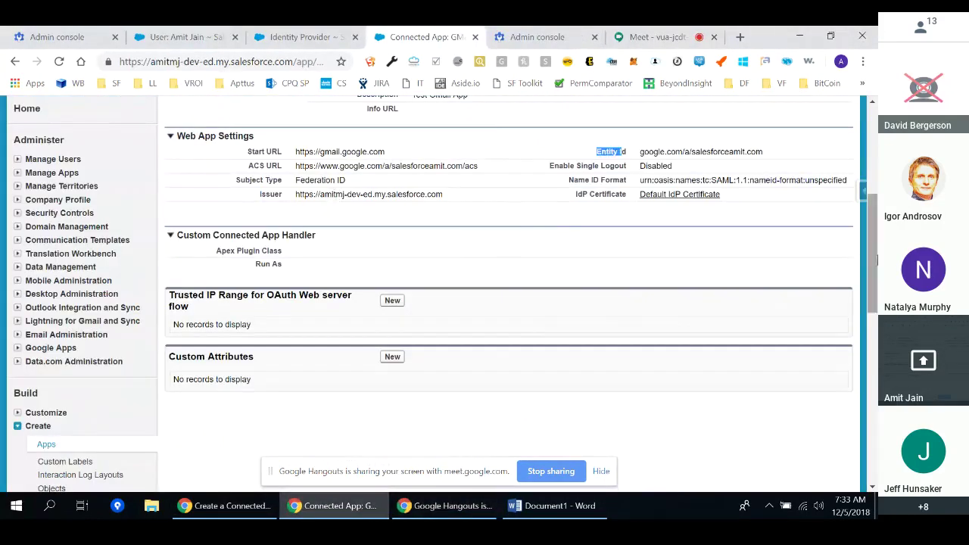
mouse_move(876, 260)
mouse_down()
mouse_move(876, 237)
mouse_move(876, 253)
mouse_up()
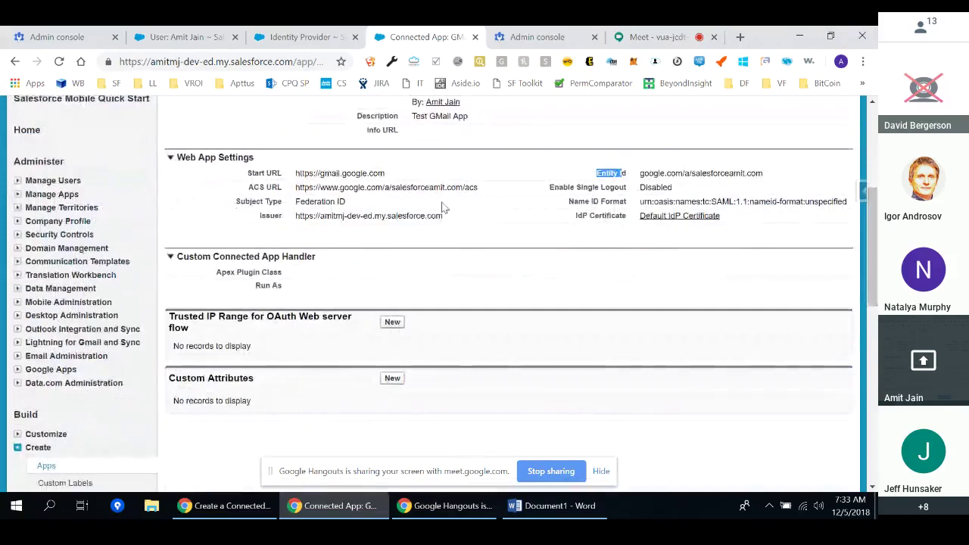
triple_click(286, 209)
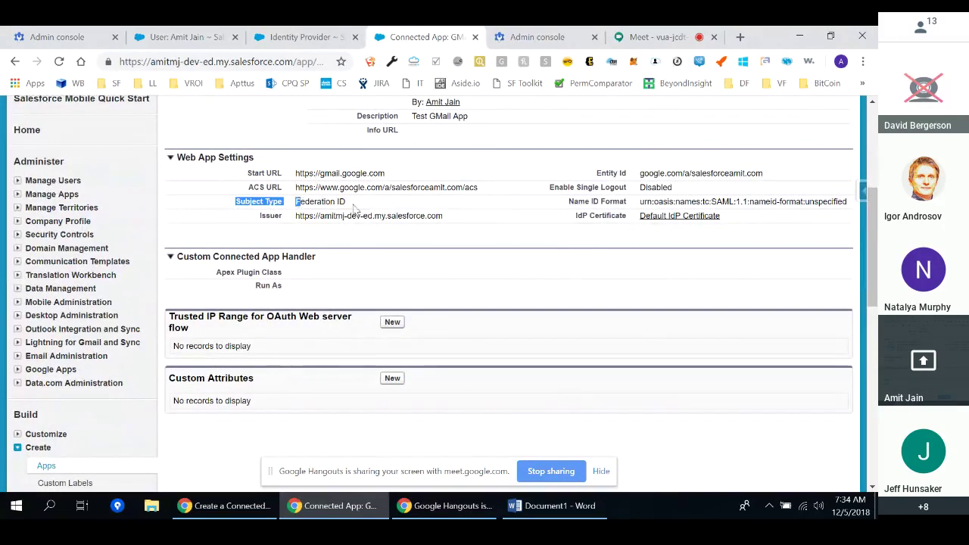
drag(353, 202, 301, 201)
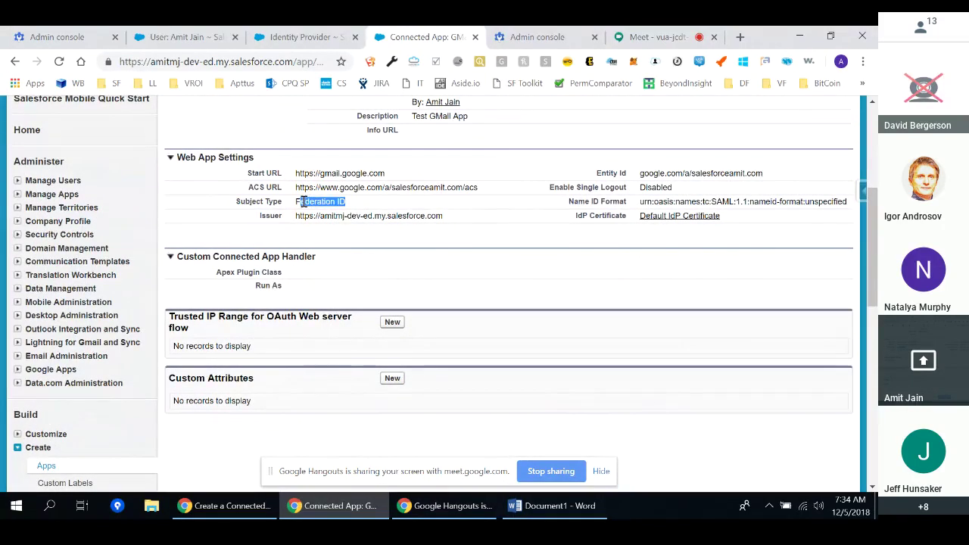
drag(875, 253, 876, 273)
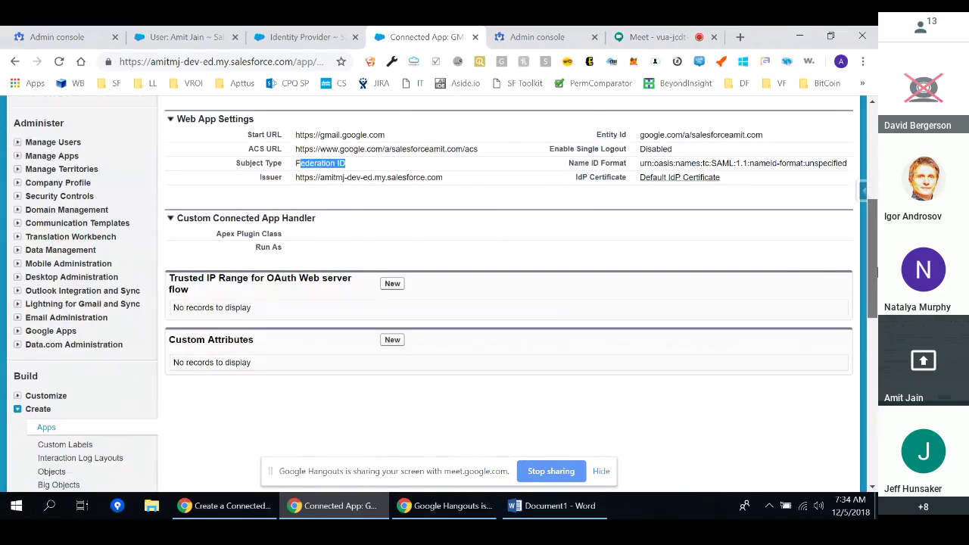
scroll(509, 291, up, 2)
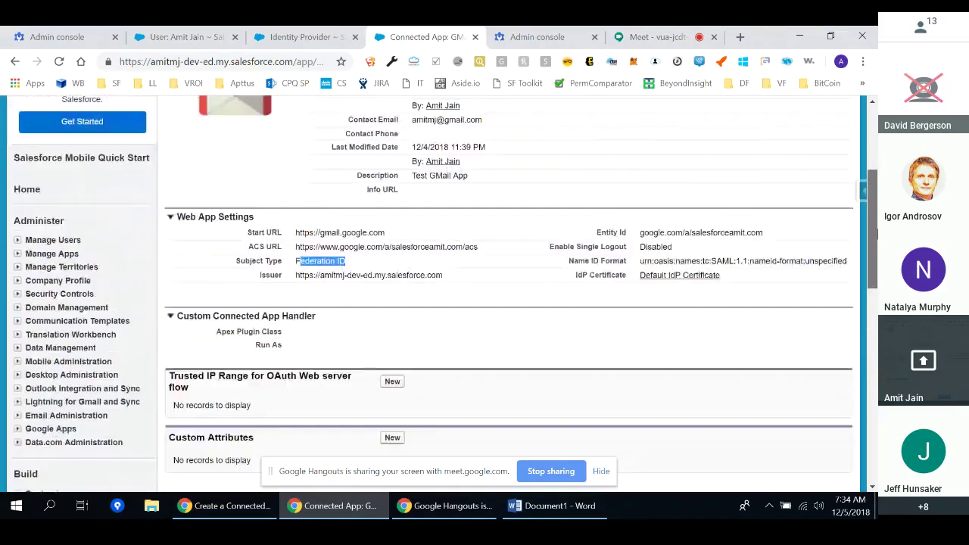
Switch to the Salesforce user record, search the page for "fede", and highlight the Federation ID value
click(182, 36)
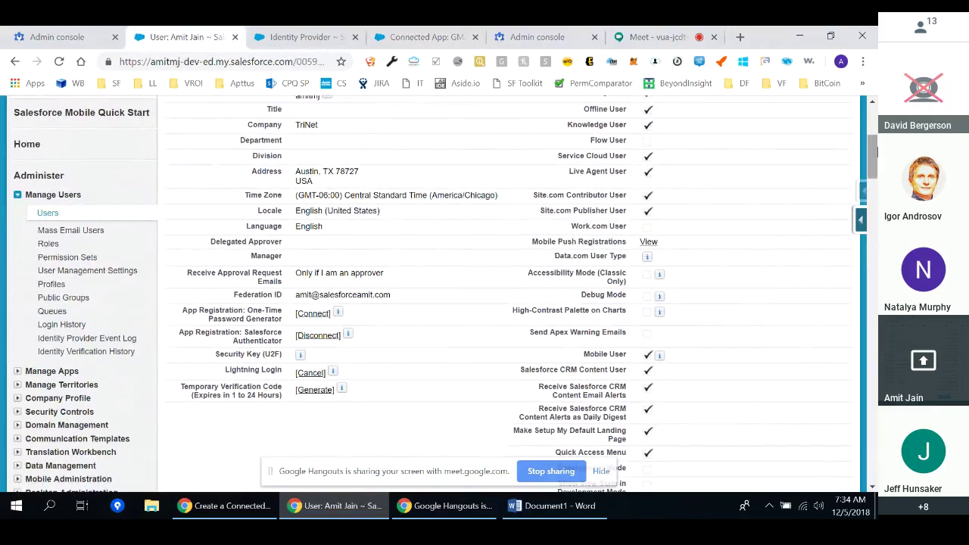
mouse_move(872, 151)
mouse_down()
mouse_move(872, 224)
mouse_move(872, 155)
mouse_up()
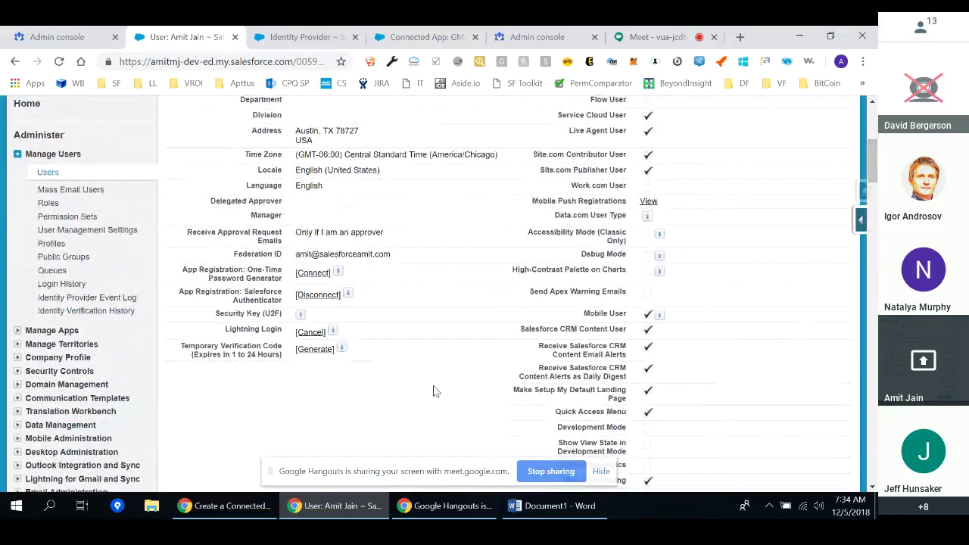
key(ctrl+f)
text(fe)
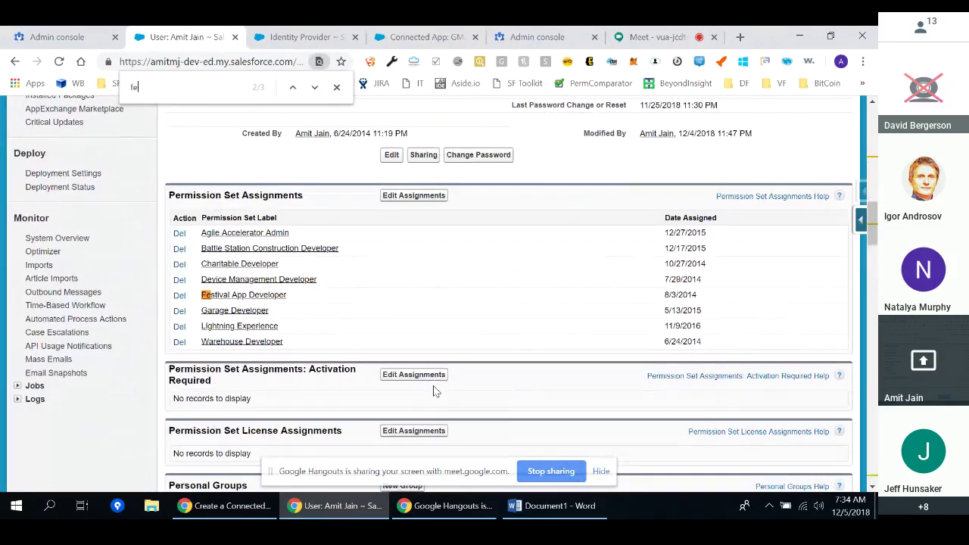
text(de)
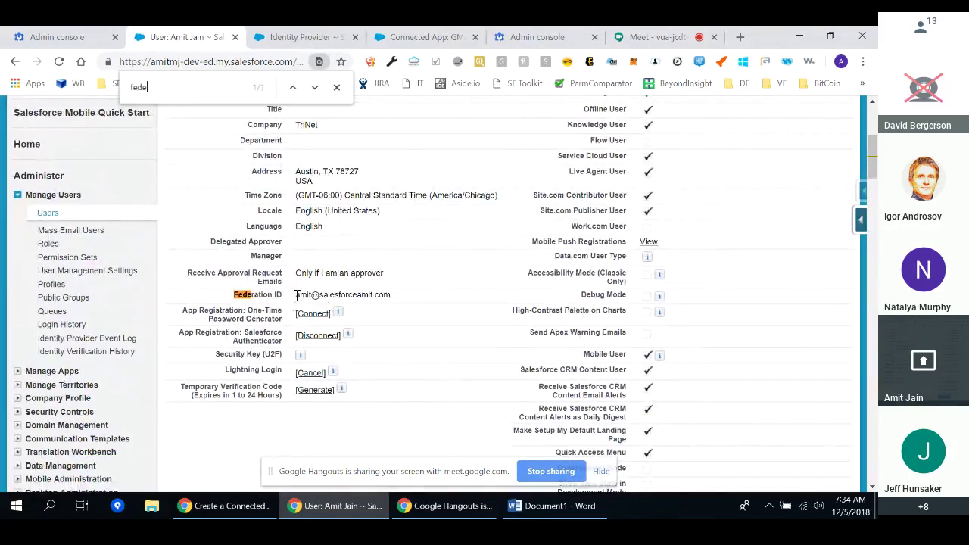
drag(296, 295, 390, 292)
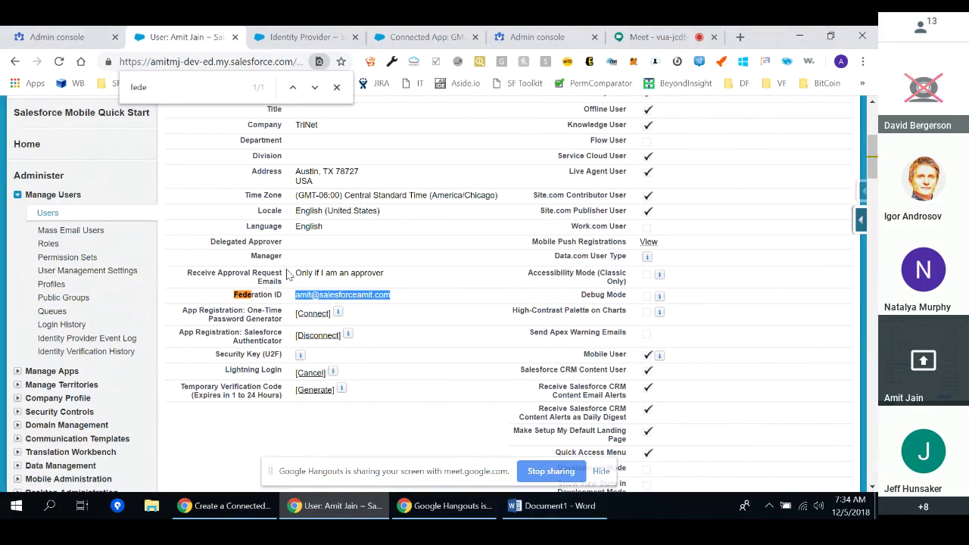
Return to the GMail connected app, open its management page, and examine the assigned profiles and permission sets
click(308, 39)
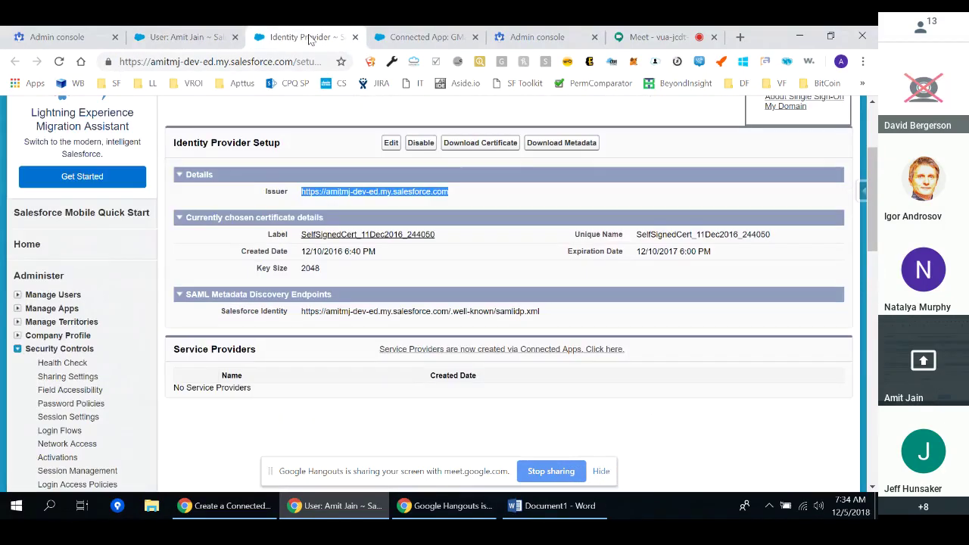
click(435, 35)
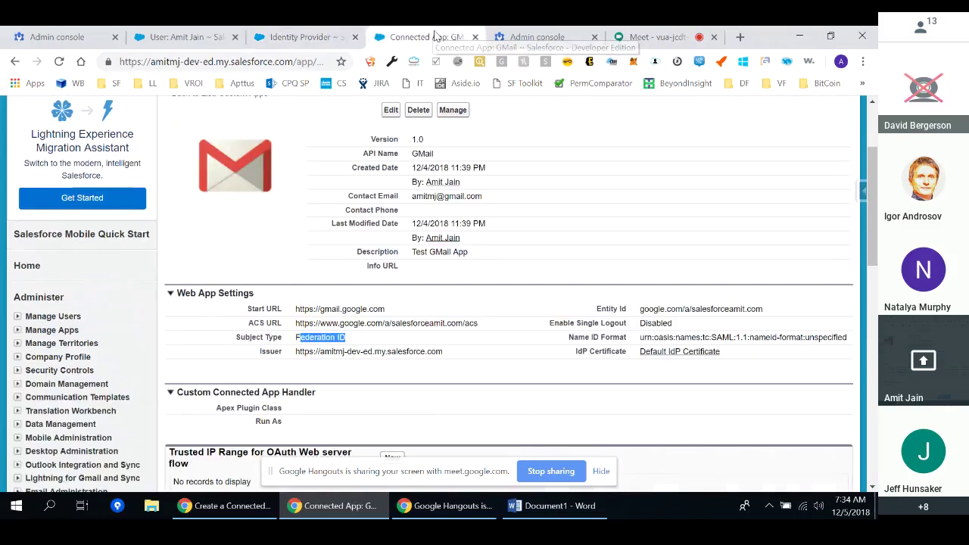
scroll(484, 216, up, 2)
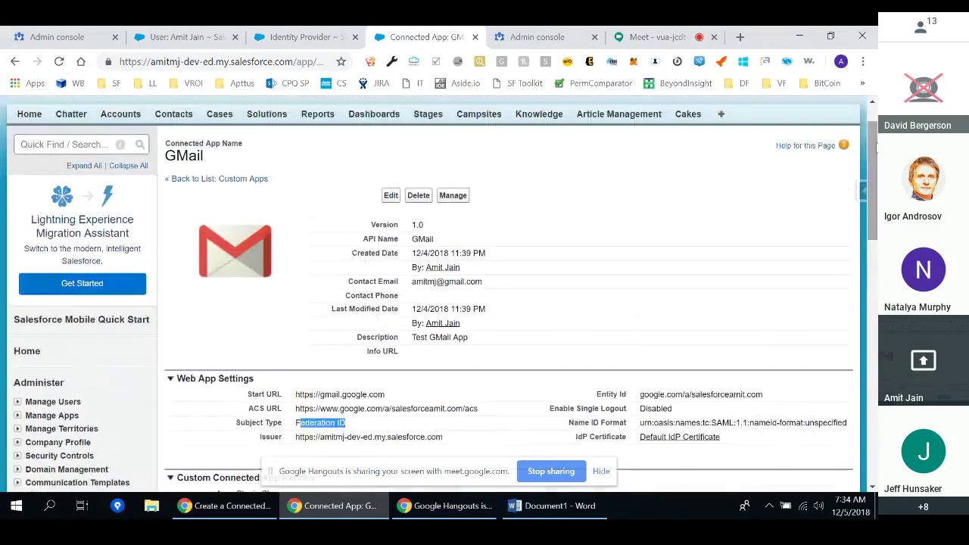
click(457, 196)
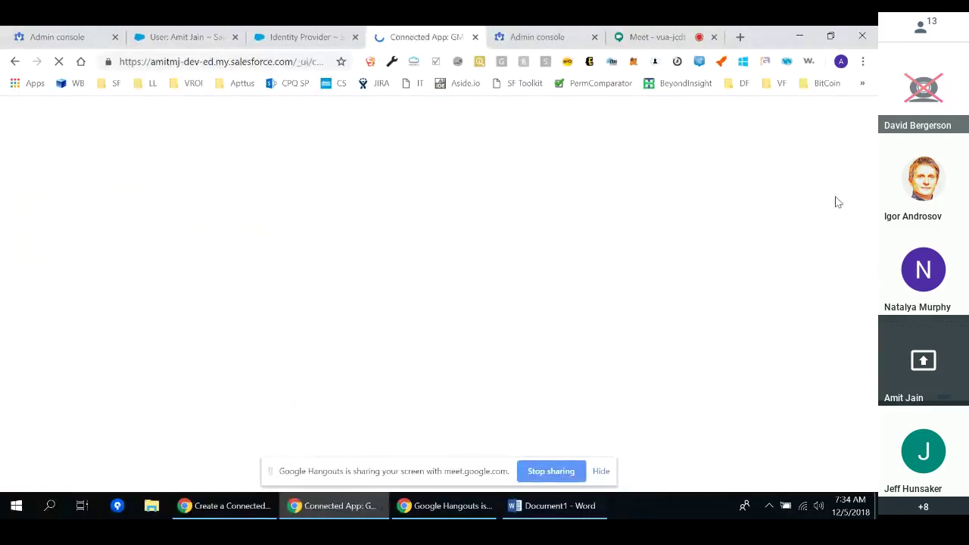
scroll(872, 200, down, 3)
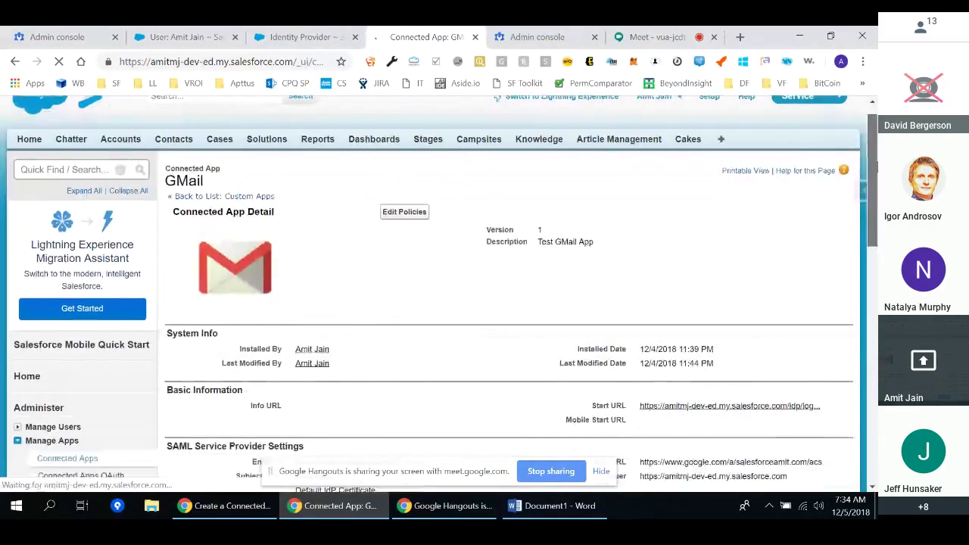
scroll(875, 200, down, 6)
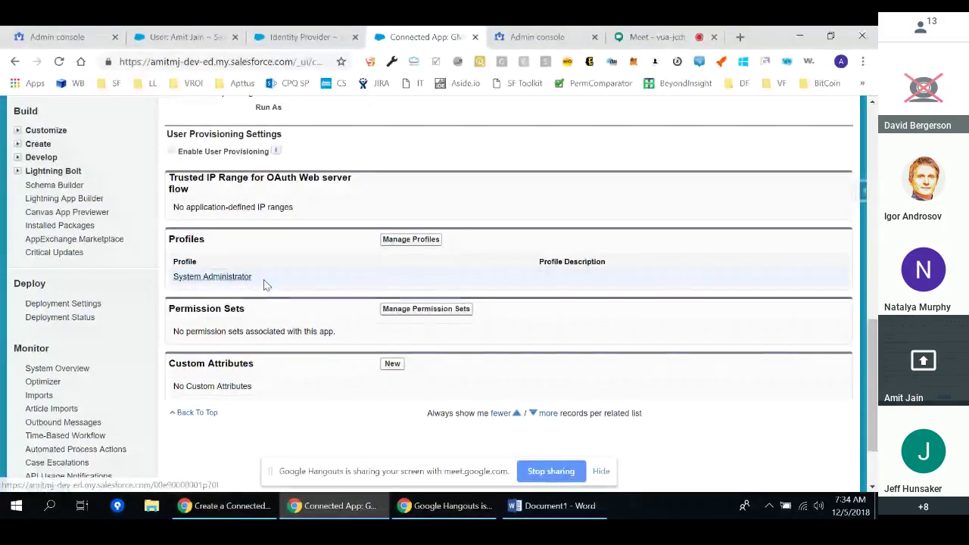
scroll(870, 379, down, 2)
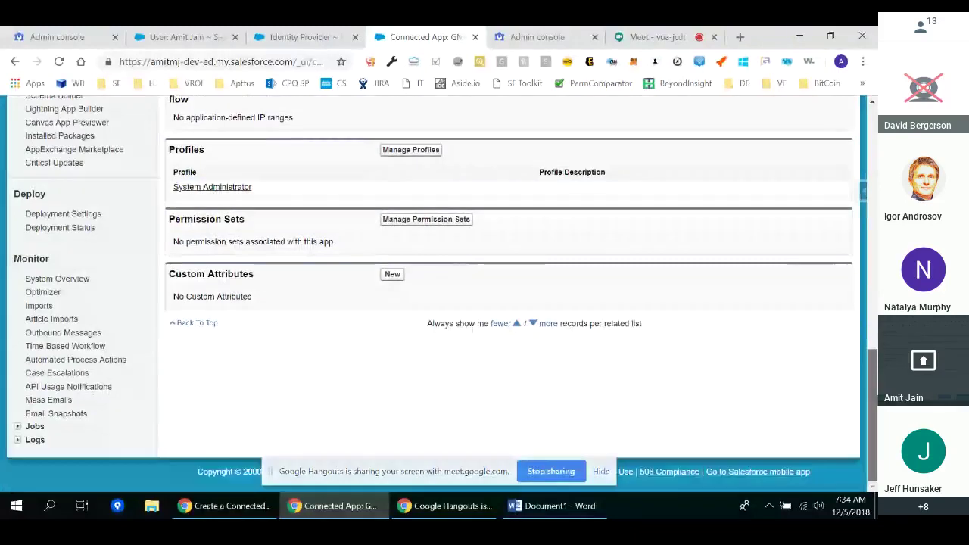
scroll(507, 295, up, 2)
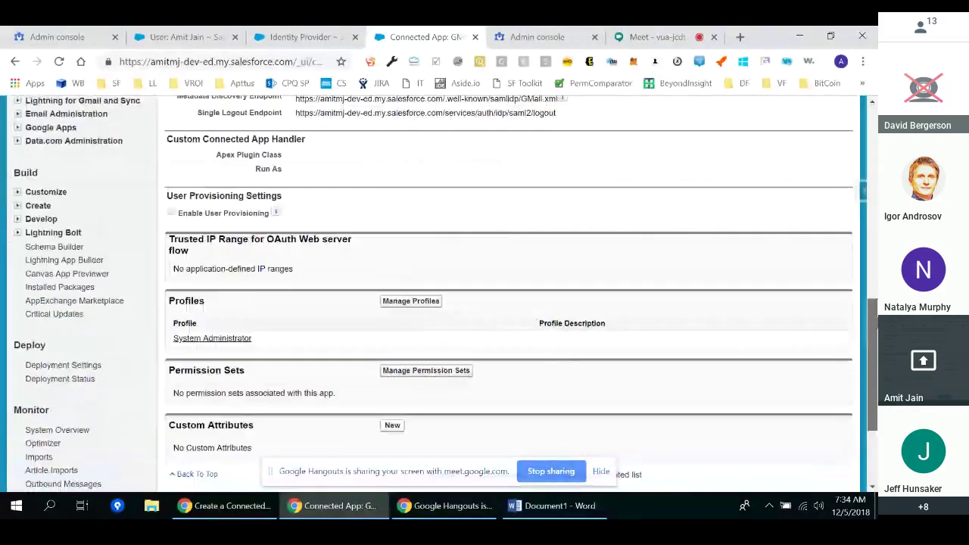
scroll(876, 235, up, 3)
scroll(547, 269, up, 4)
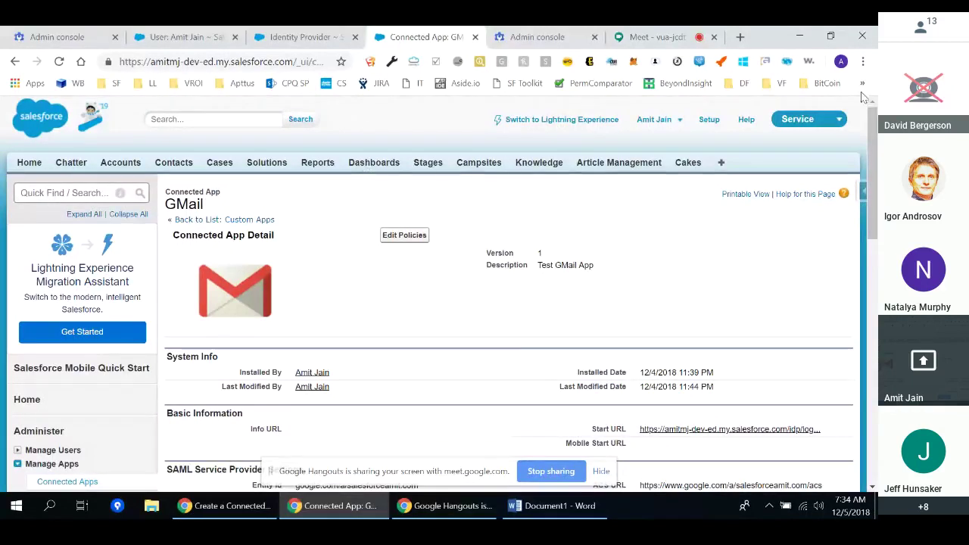
Launch GMail from the Salesforce app list to test single sign-on, and return to the connected app page
click(826, 125)
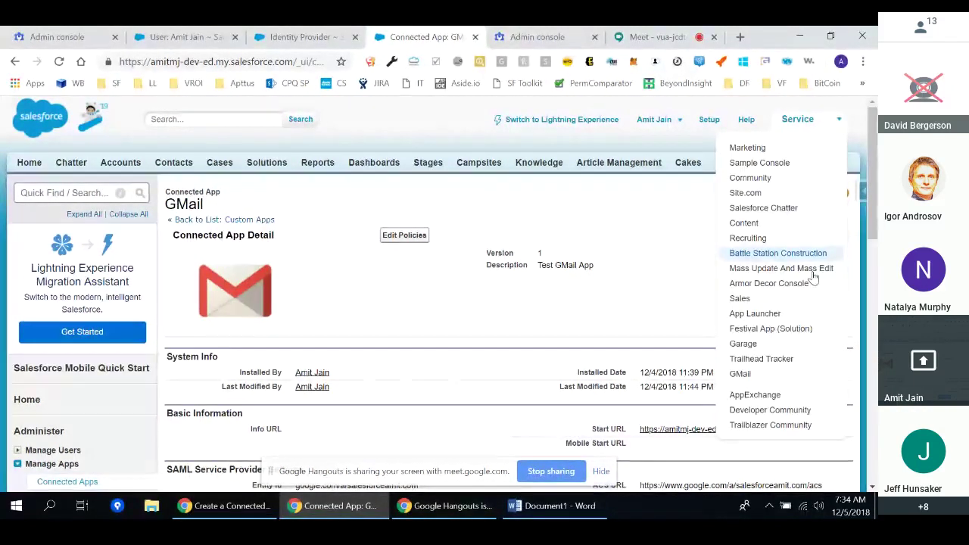
click(757, 382)
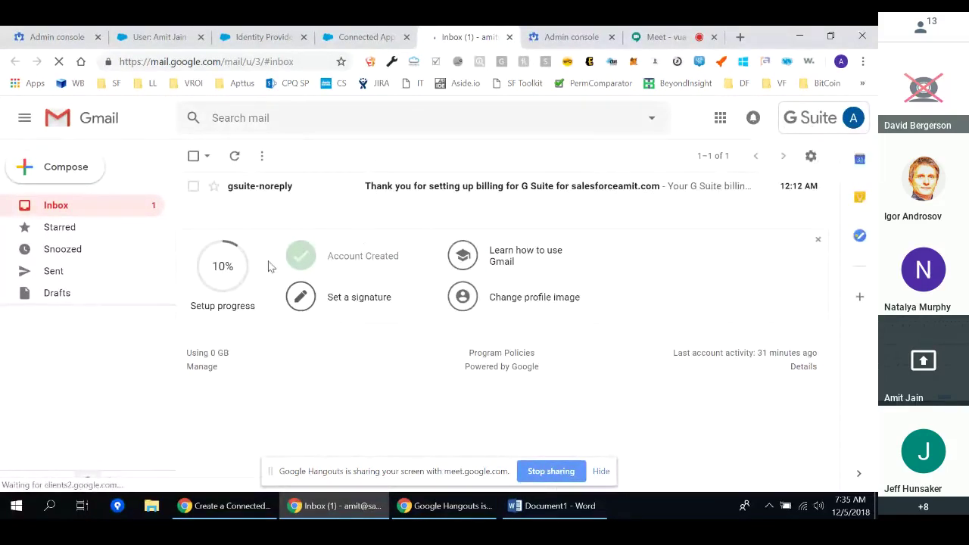
click(359, 42)
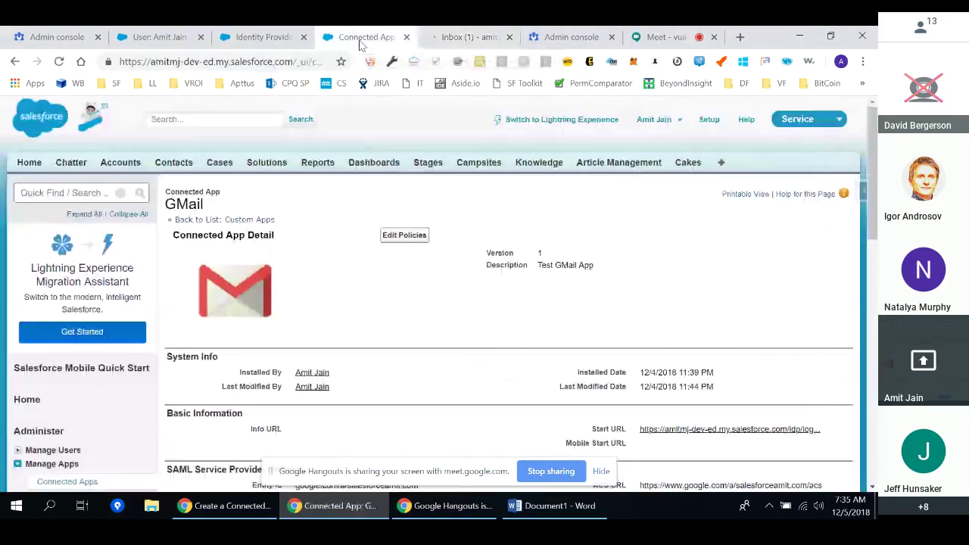
Review the Identity Provider setup, the user's Federation ID, and the GMail connected app's details in turn
click(277, 36)
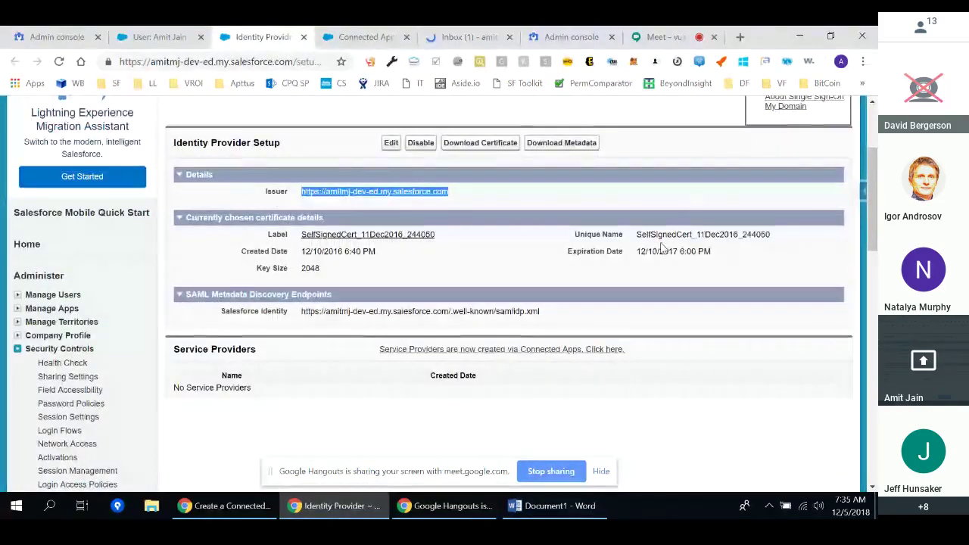
drag(872, 163, 874, 147)
click(157, 36)
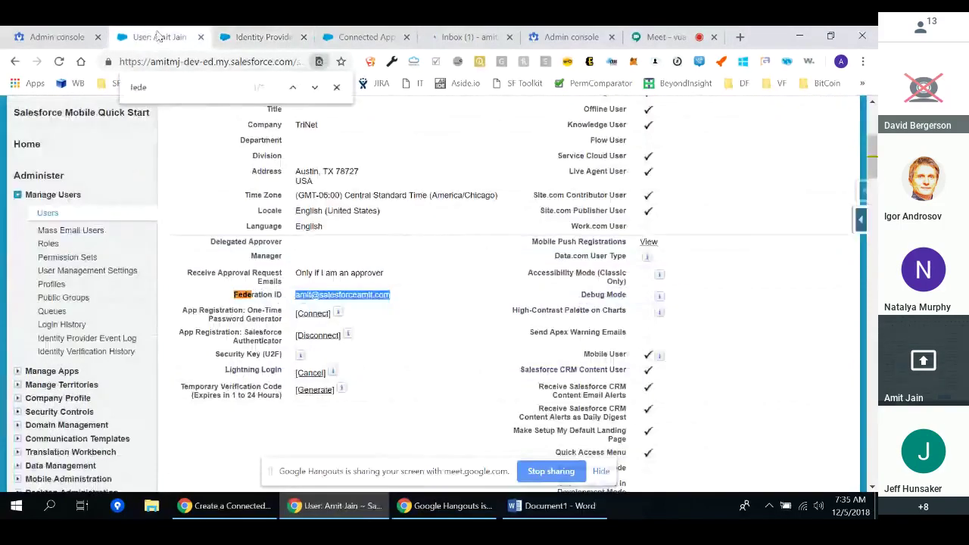
click(361, 38)
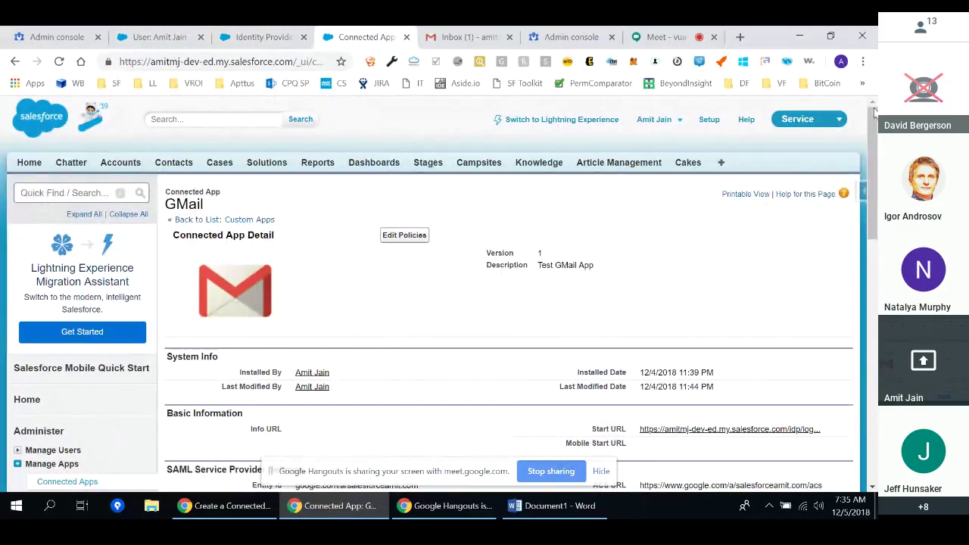
drag(874, 112, 875, 144)
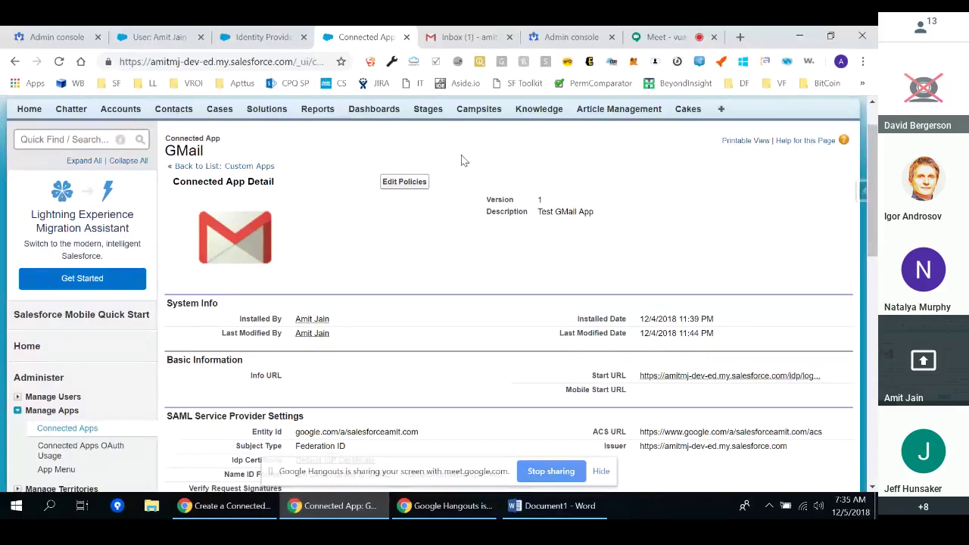
Review the third-party identity provider URLs in the Google Admin console's security settings, briefly consulting the Word notes
key(ctrl+1)
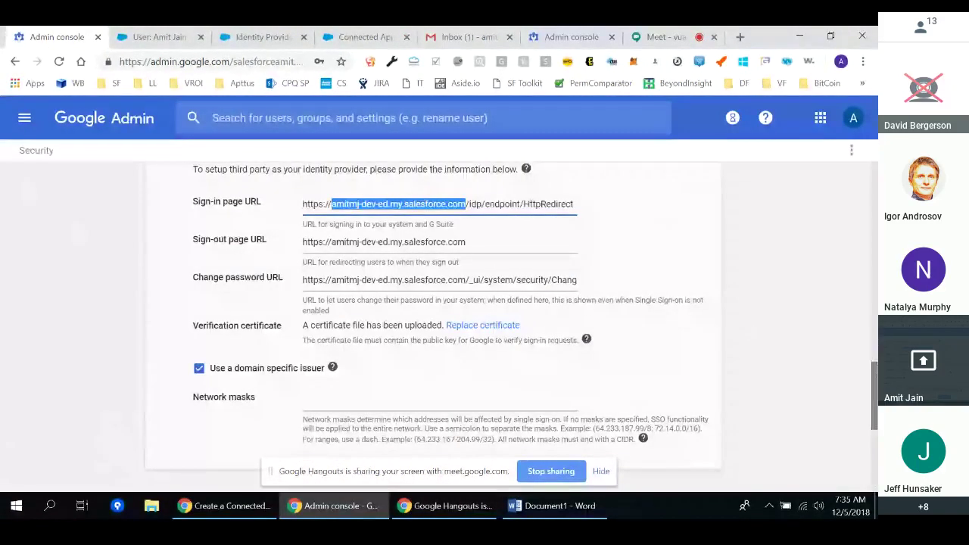
mouse_move(874, 399)
mouse_down()
mouse_move(874, 417)
mouse_move(874, 398)
mouse_up()
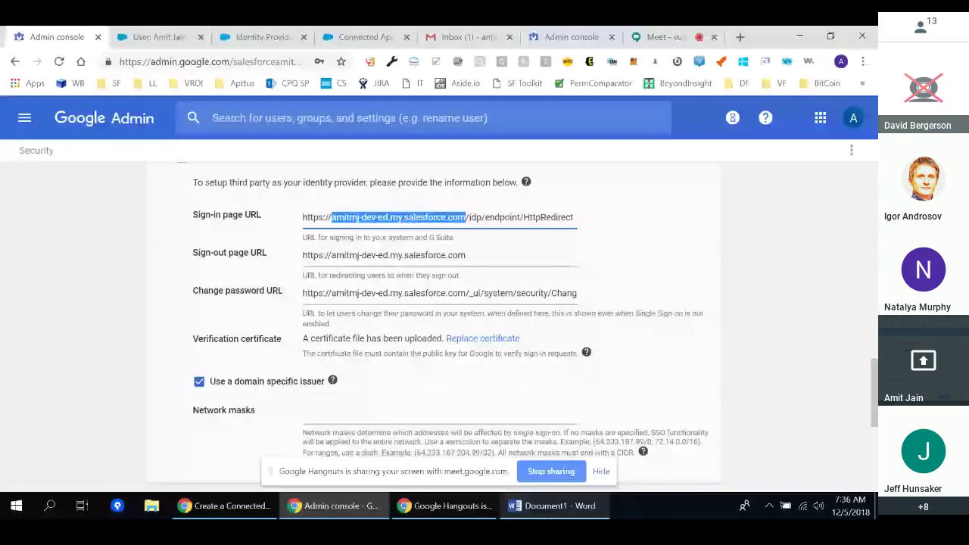
click(552, 506)
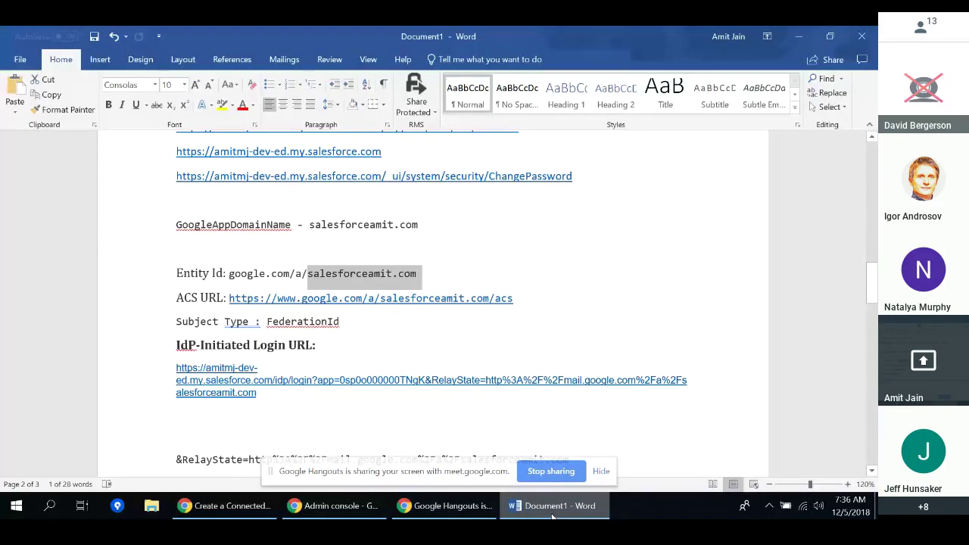
click(552, 516)
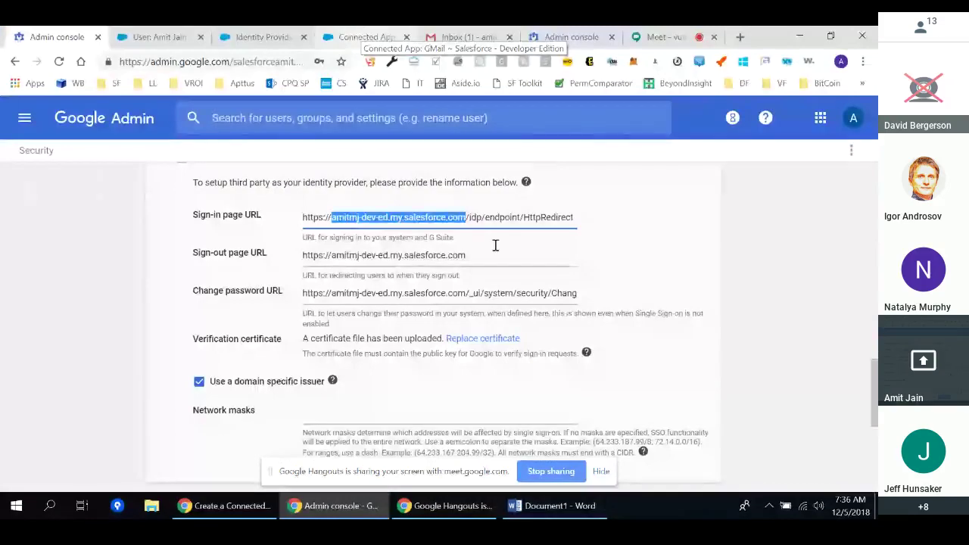
Switch to the Word notes and review the Salesforce endpoint URLs, Entity Id, ACS URL and RelayState lines
click(554, 506)
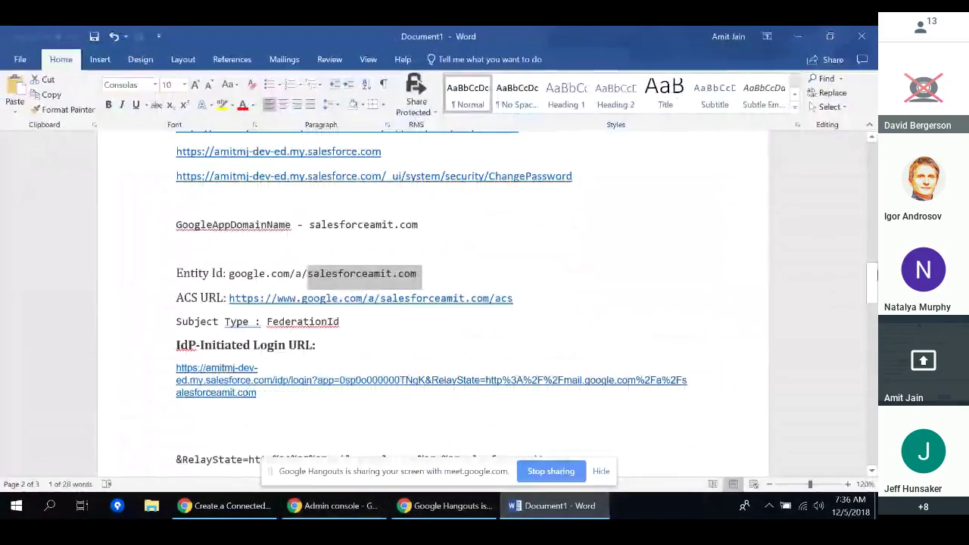
drag(873, 294, 873, 280)
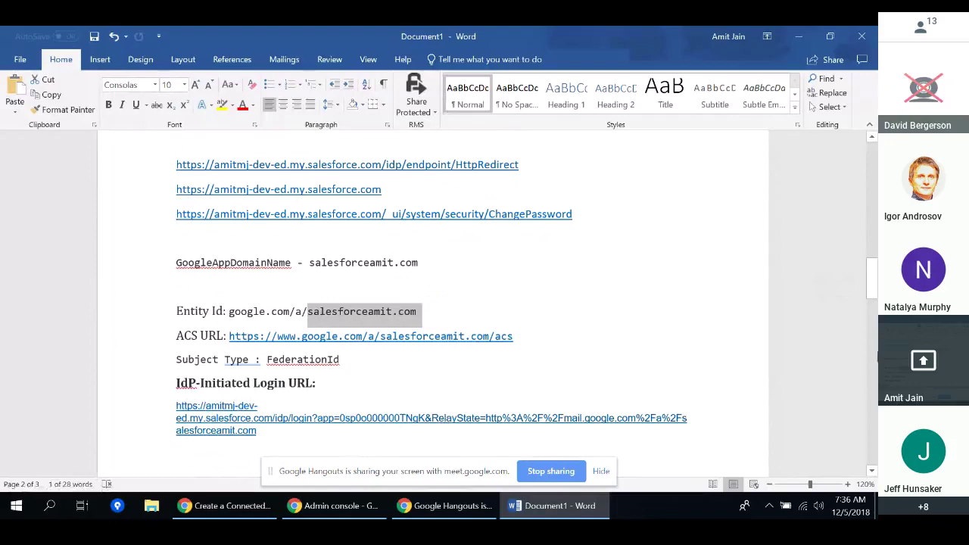
drag(871, 294, 871, 322)
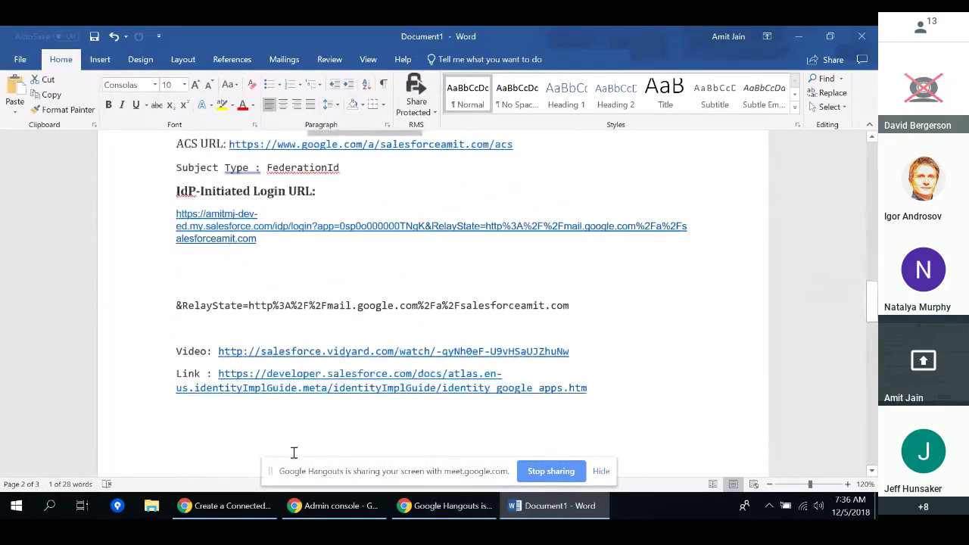
Return to the GMail connected app and display its SAML Service Provider Settings and SAML Login Information
click(325, 507)
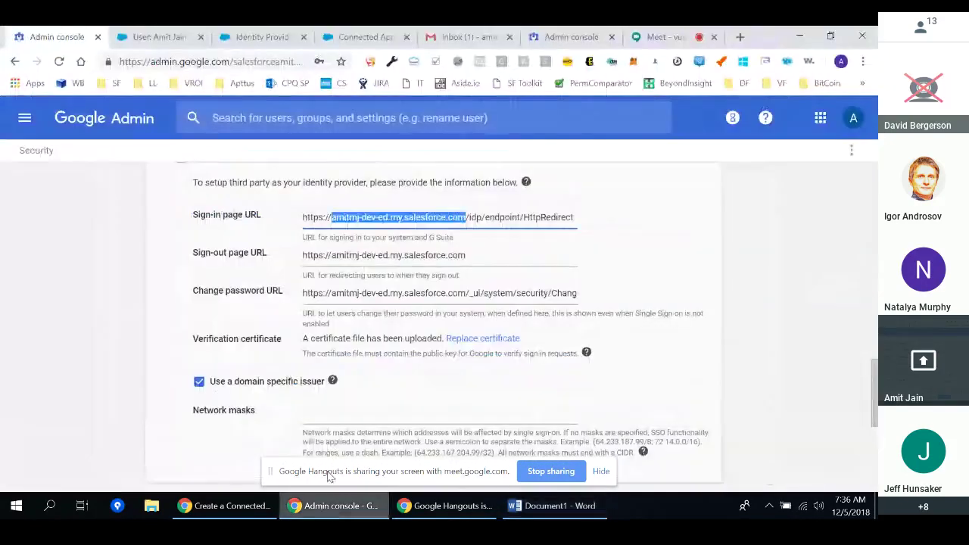
click(356, 36)
drag(870, 180, 870, 273)
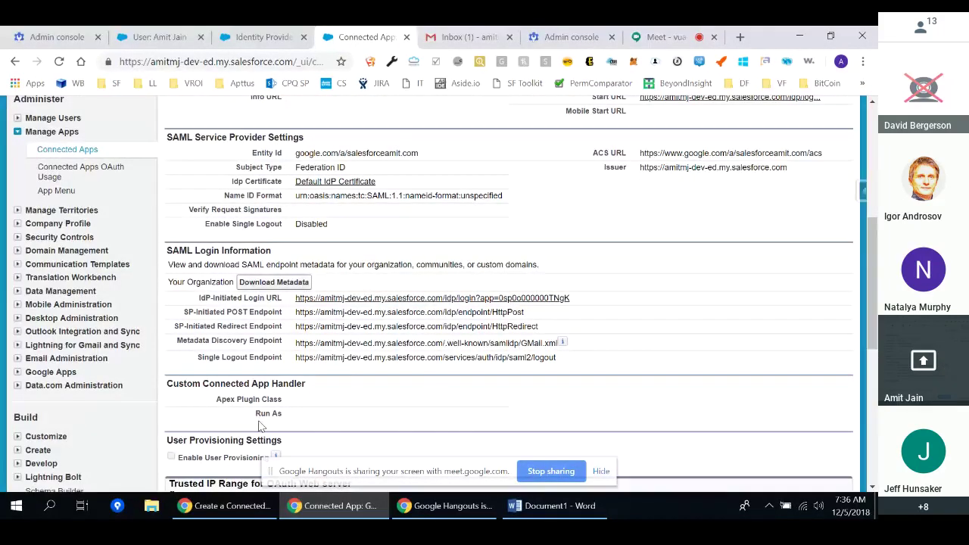
Switch to the Salesforce guide and examine the Web App Settings instructions for creating the GMail connected app
key(alt+Tab)
scroll(485, 295, down, 1)
scroll(404, 308, down, 1)
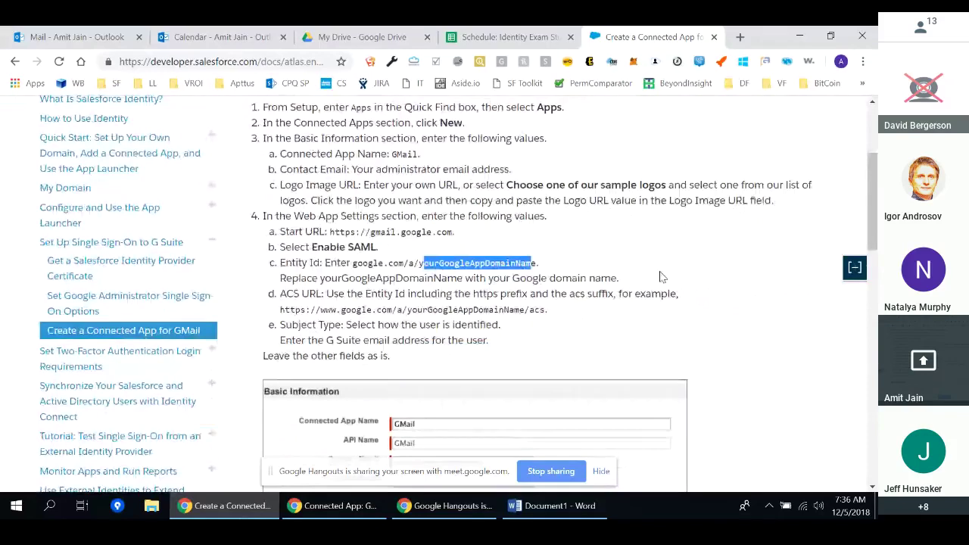
Switch to the Word notes, highlight the IdP-Initiated Login URL with its RelayState parameter, and review the entries above it
click(560, 513)
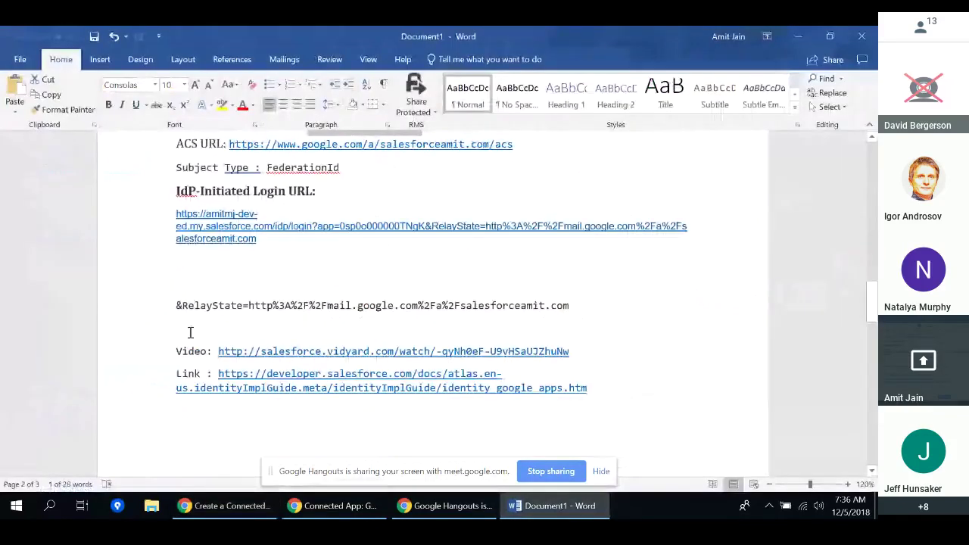
triple_click(246, 239)
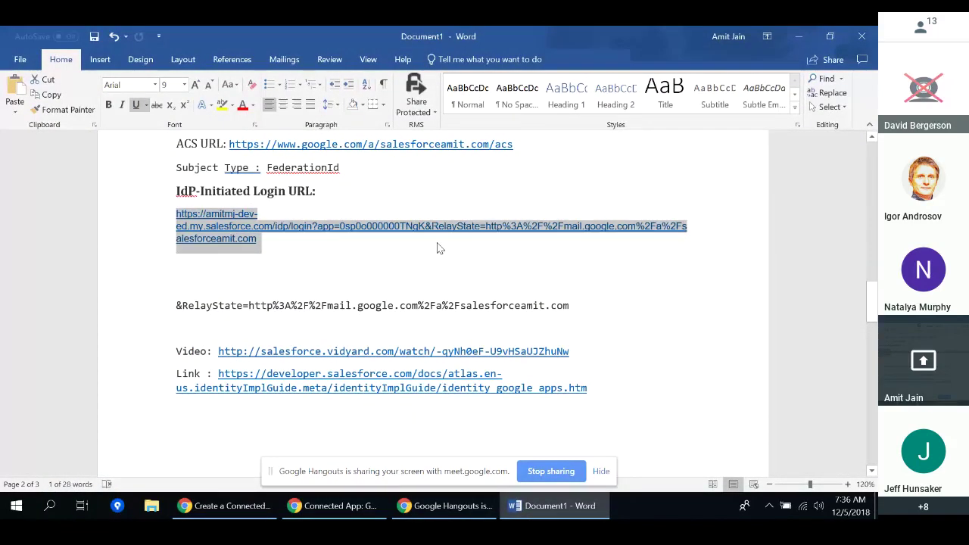
click(267, 269)
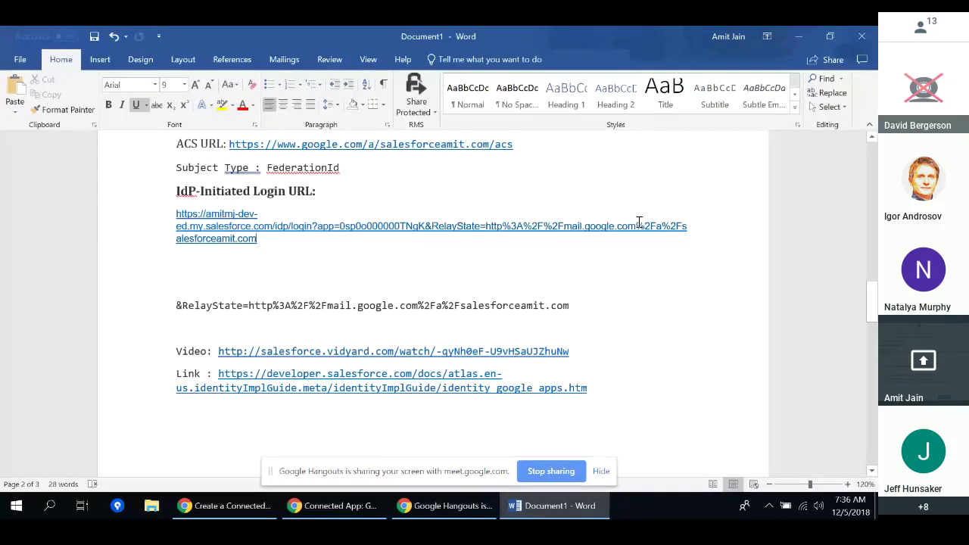
drag(872, 303, 871, 283)
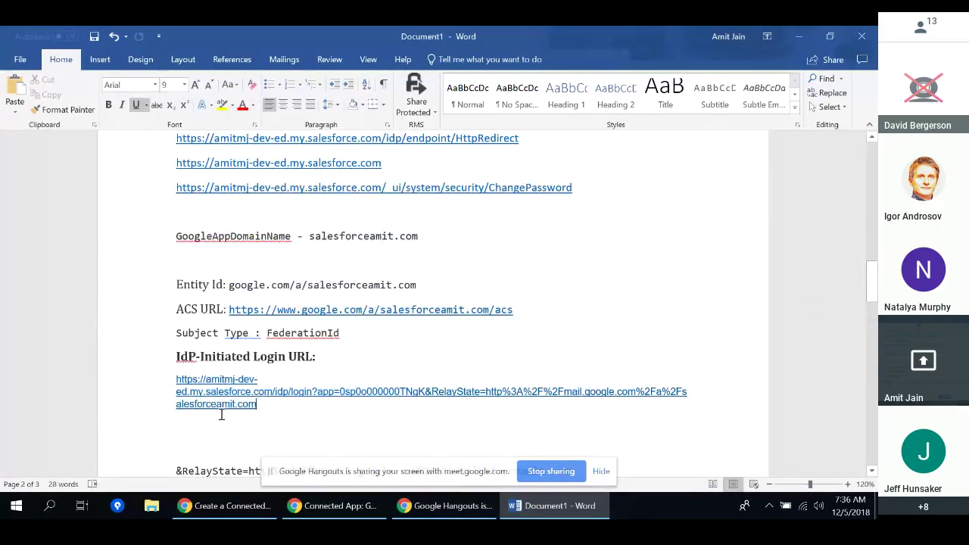
Highlight the Google domain name at the end of the RelayState parameter in the IdP-Initiated Login URL, then clear the selection
drag(601, 416, 680, 392)
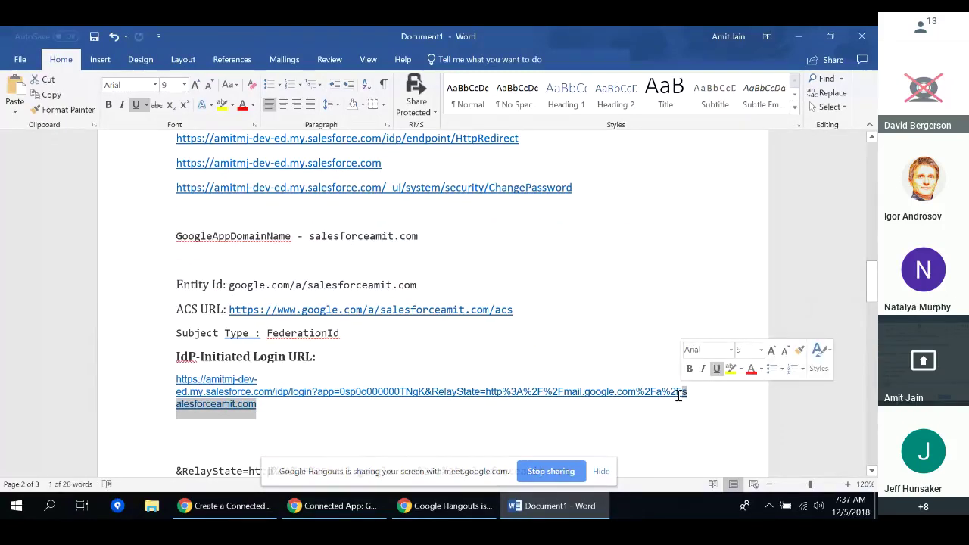
drag(680, 390, 676, 391)
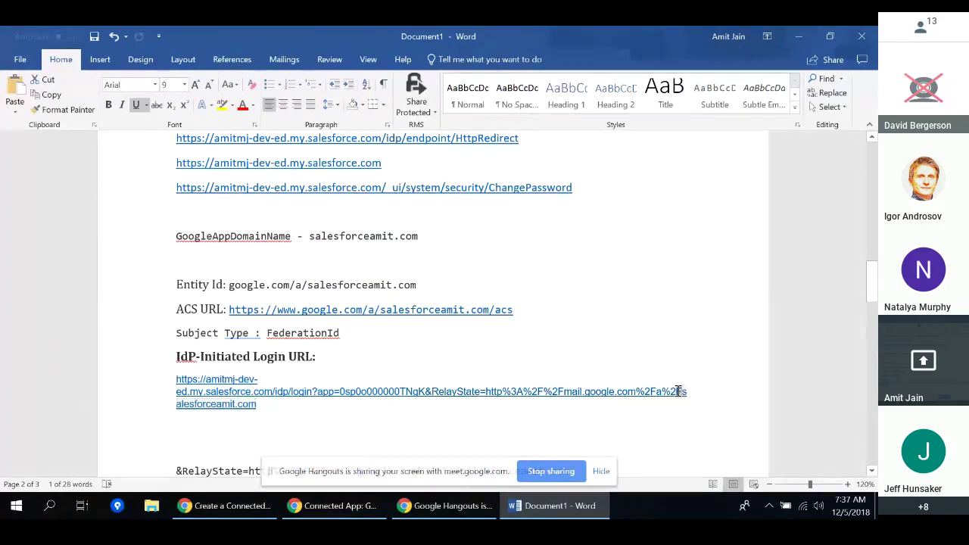
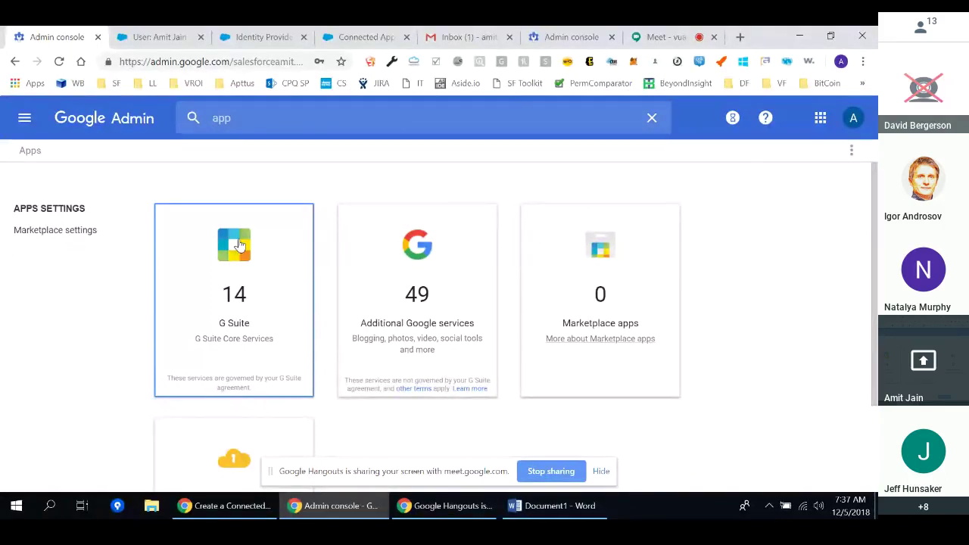
Switch to the Google Admin console, open the G Suite core services to check Gmail's status, and view the Gmail inbox
click(239, 245)
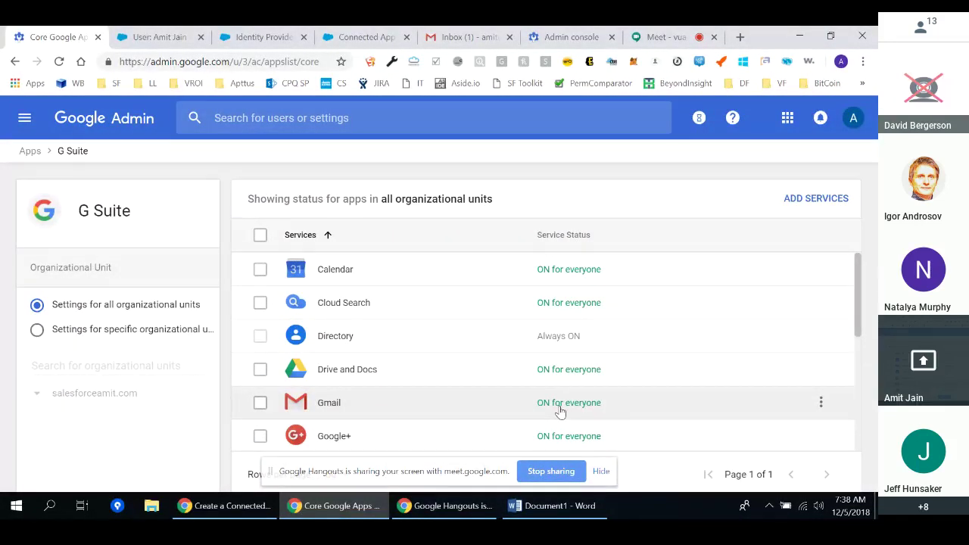
click(360, 39)
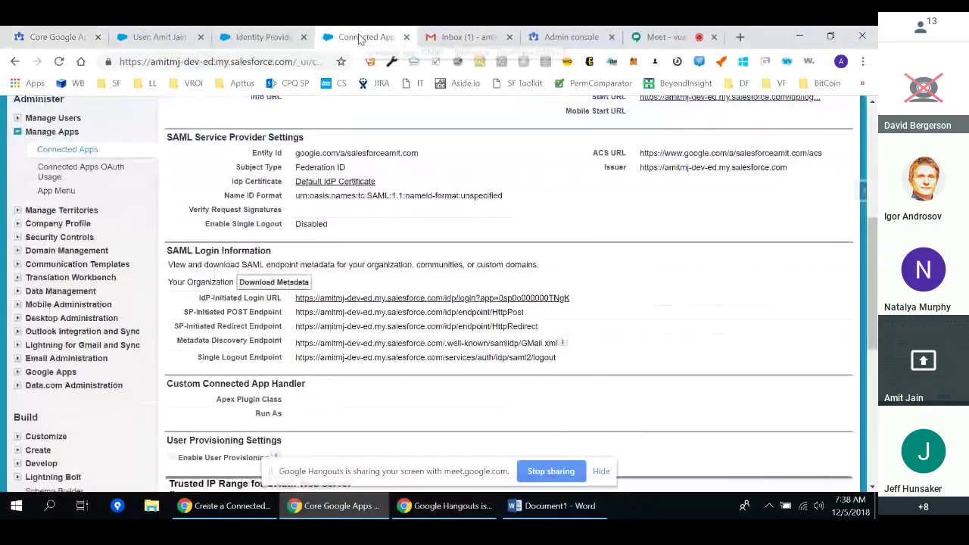
click(465, 36)
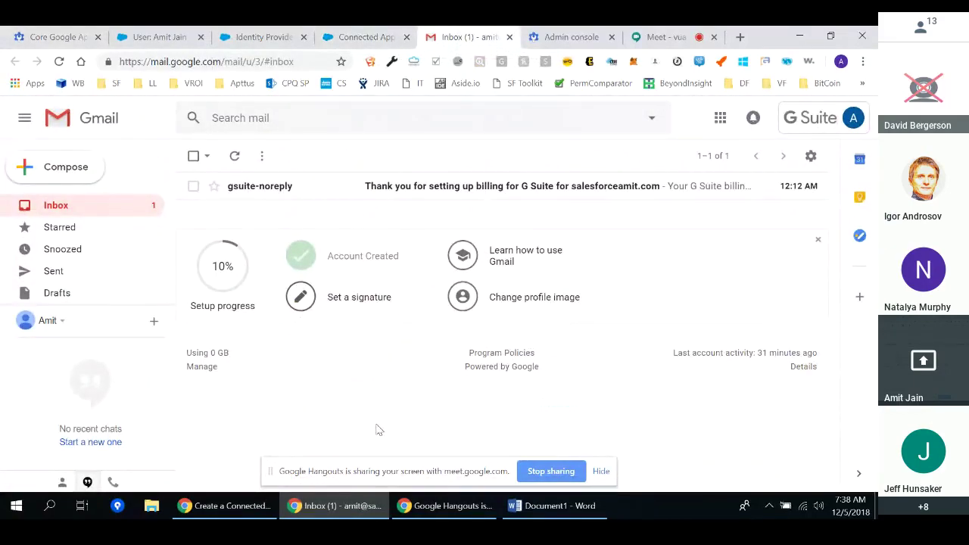
Revisit the GMail connected app's SAML settings and return to the Google Admin console's home page
click(371, 36)
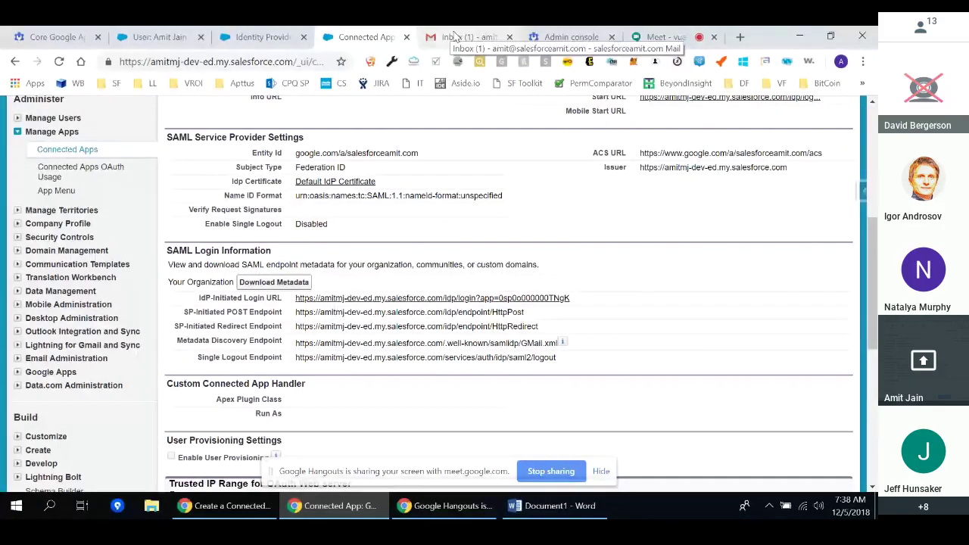
click(47, 38)
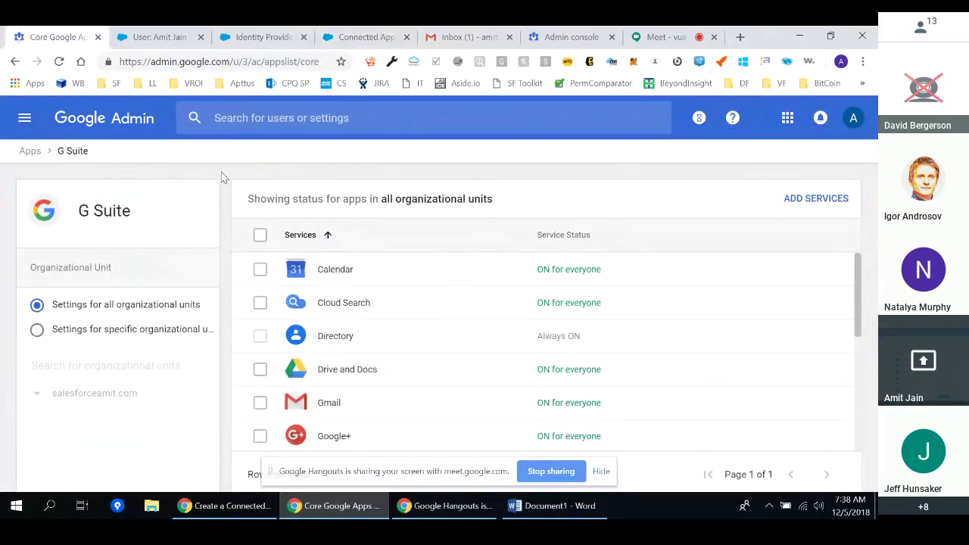
click(128, 126)
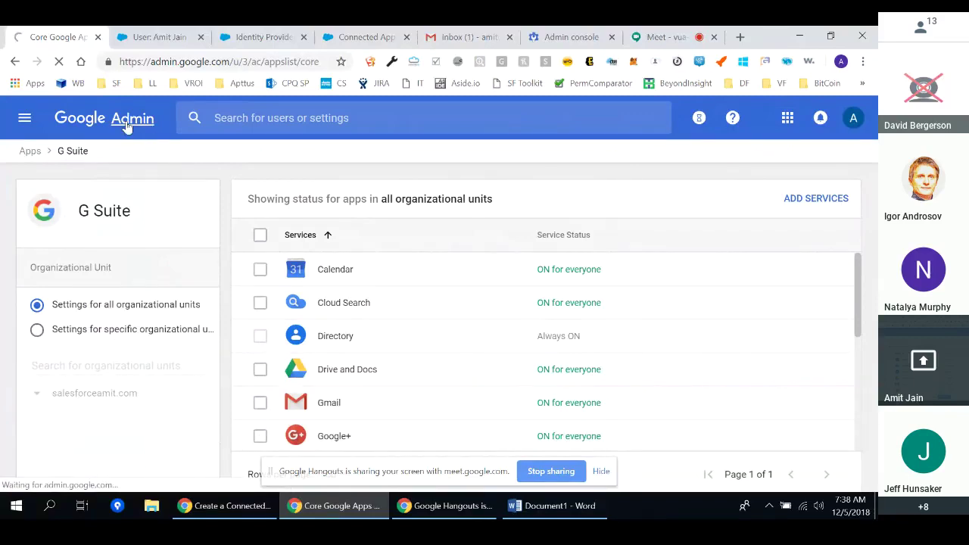